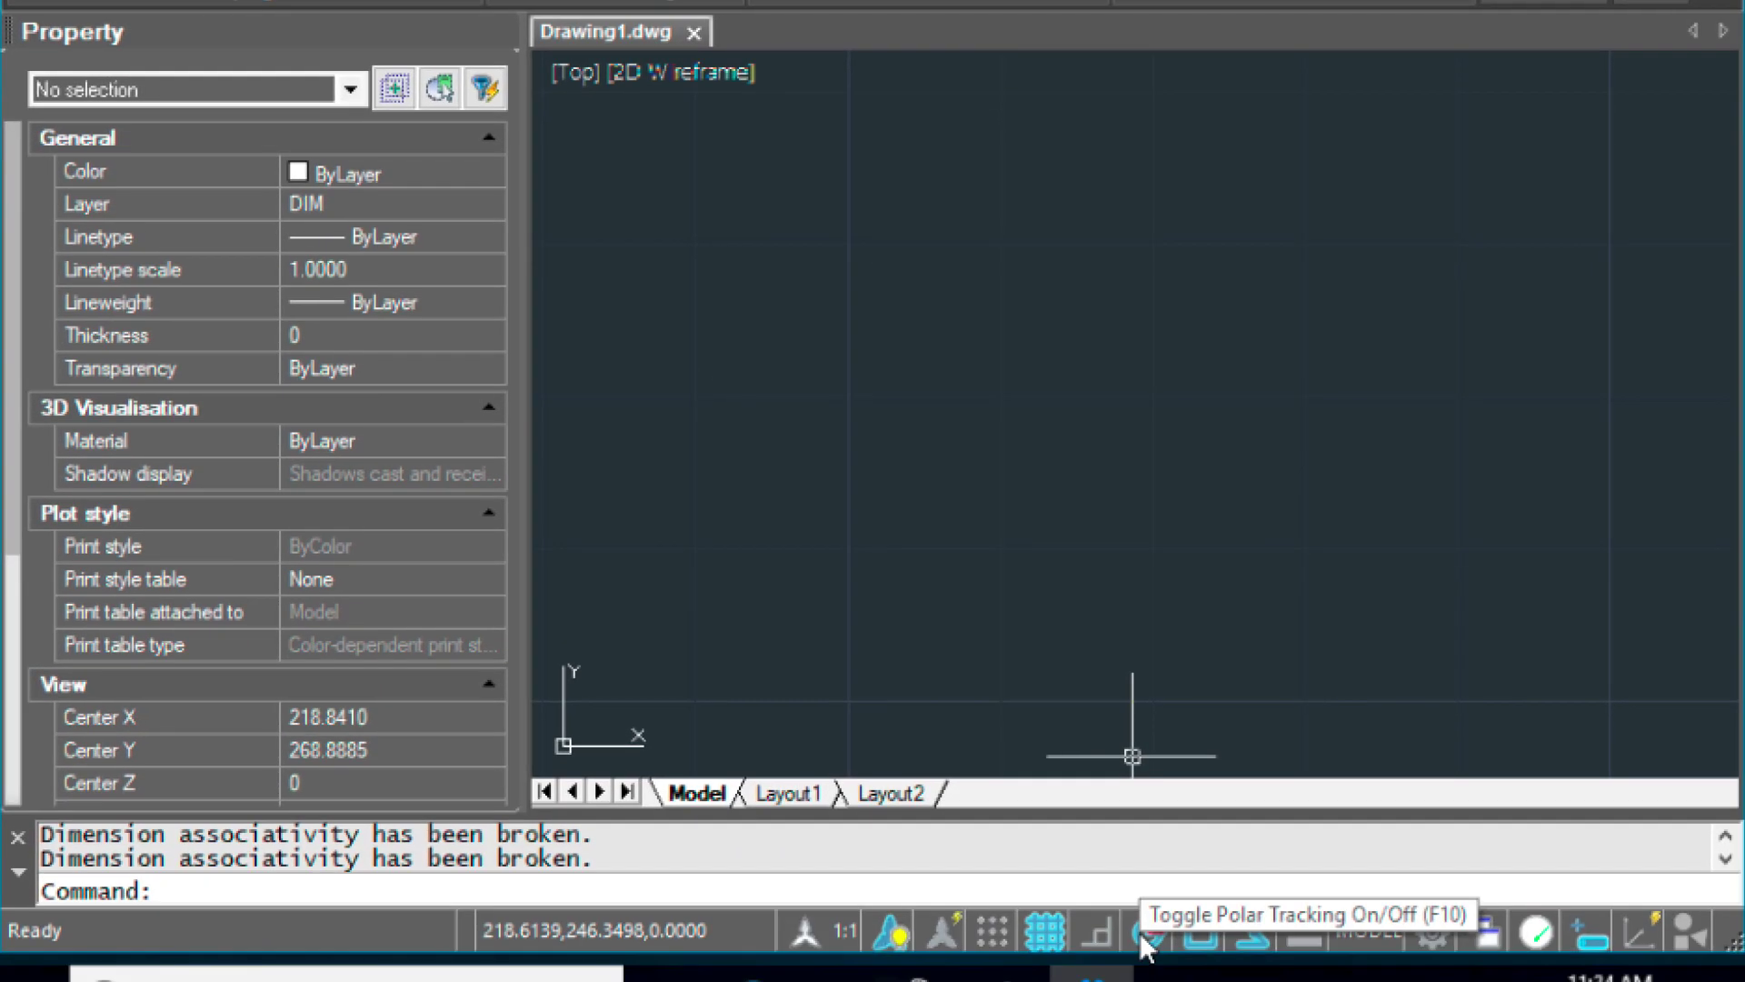
Step: Set the polar tracking increment to 45 degrees and review the active entity snap modes
{"action": "right_click", "coordinate": [1147, 936]}
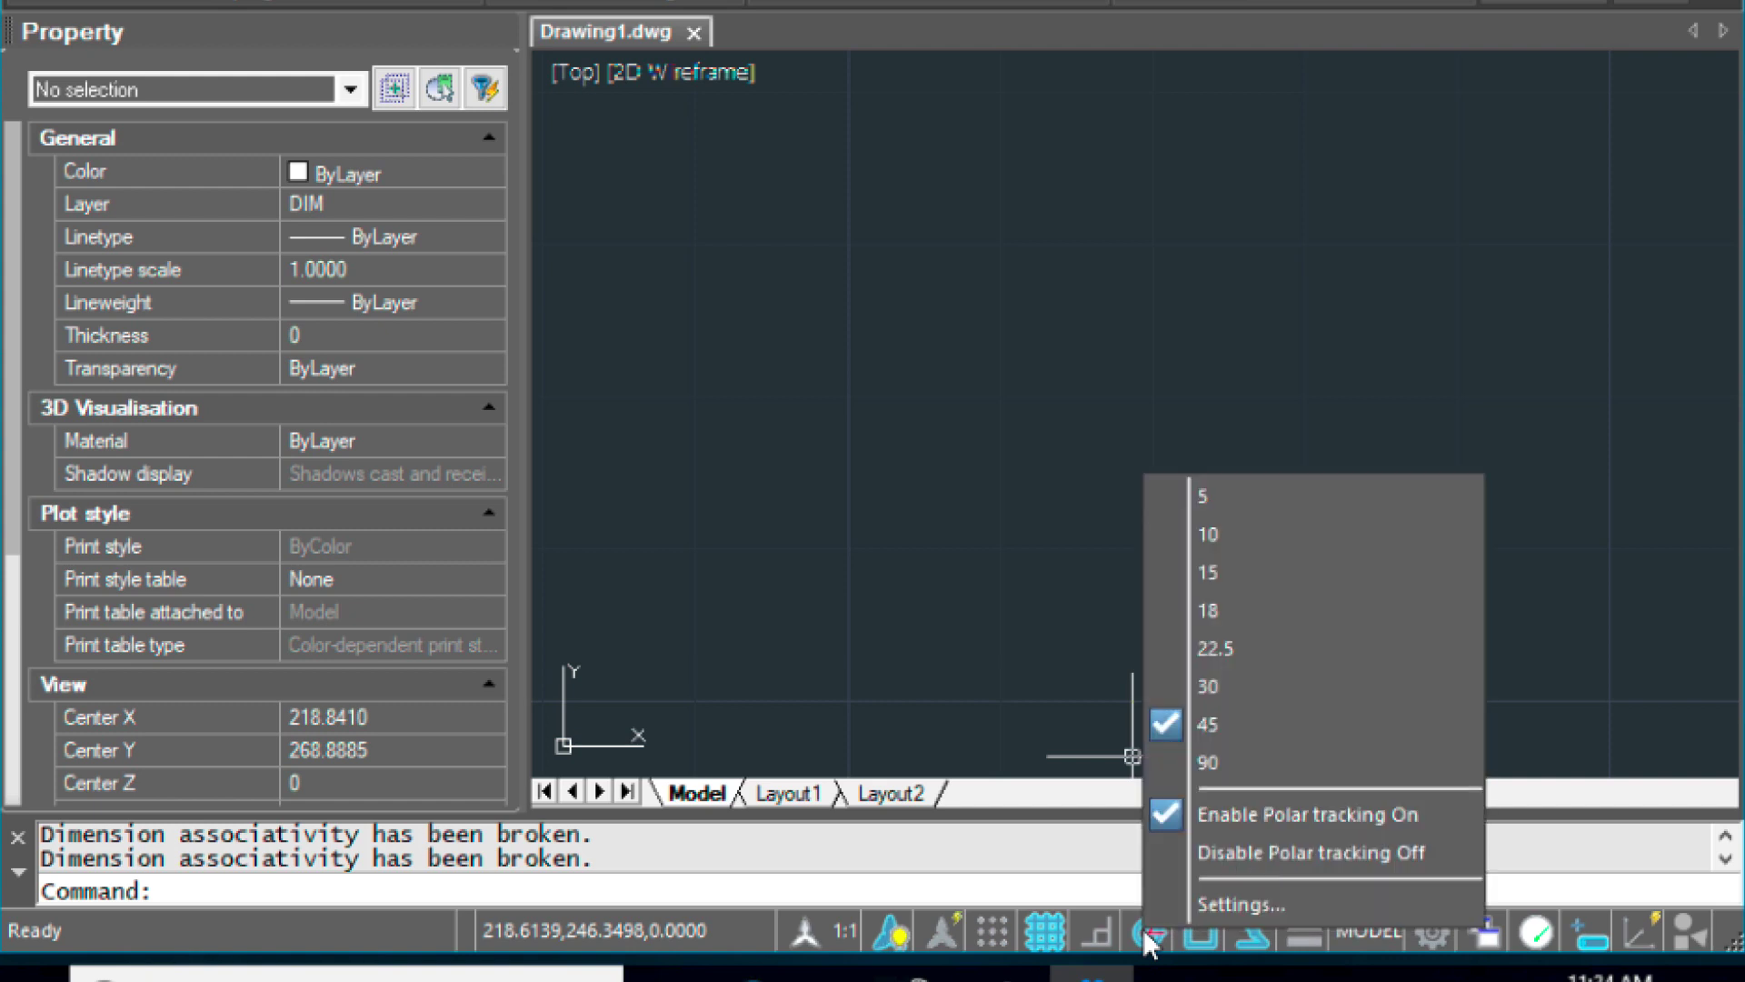
{"action": "left_click", "coordinate": [1209, 725]}
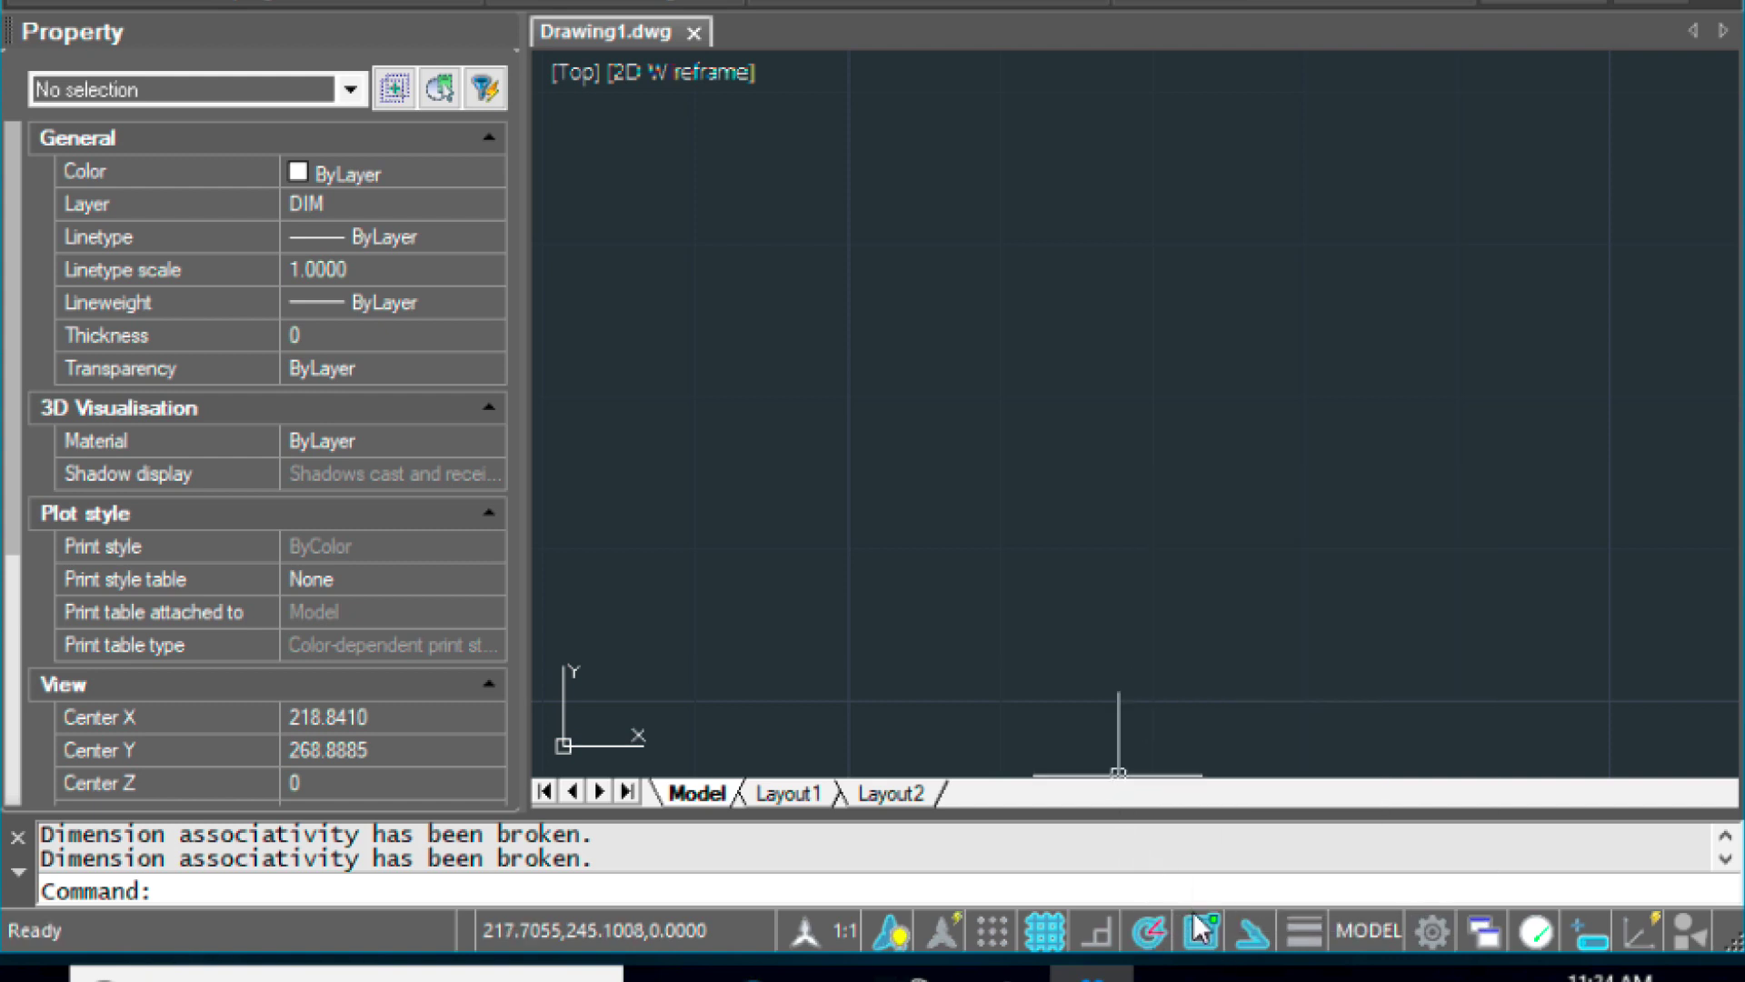
{"action": "right_click", "coordinate": [1201, 927]}
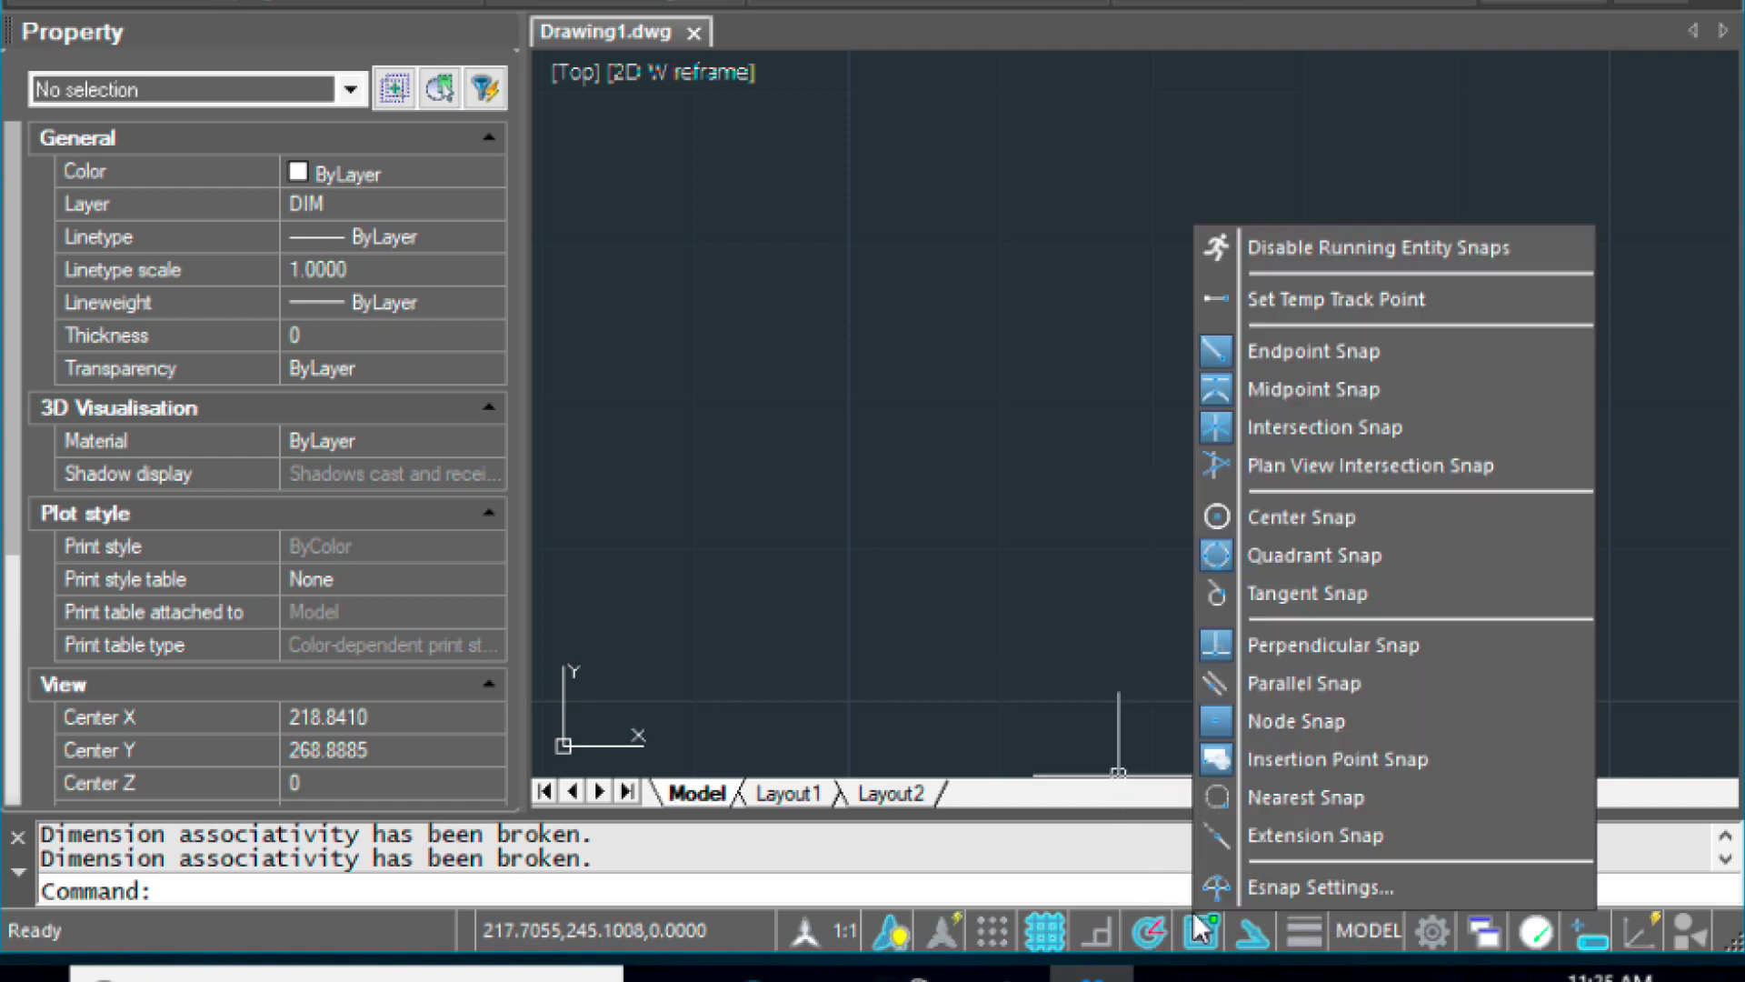
{"action": "left_click", "coordinate": [1233, 887]}
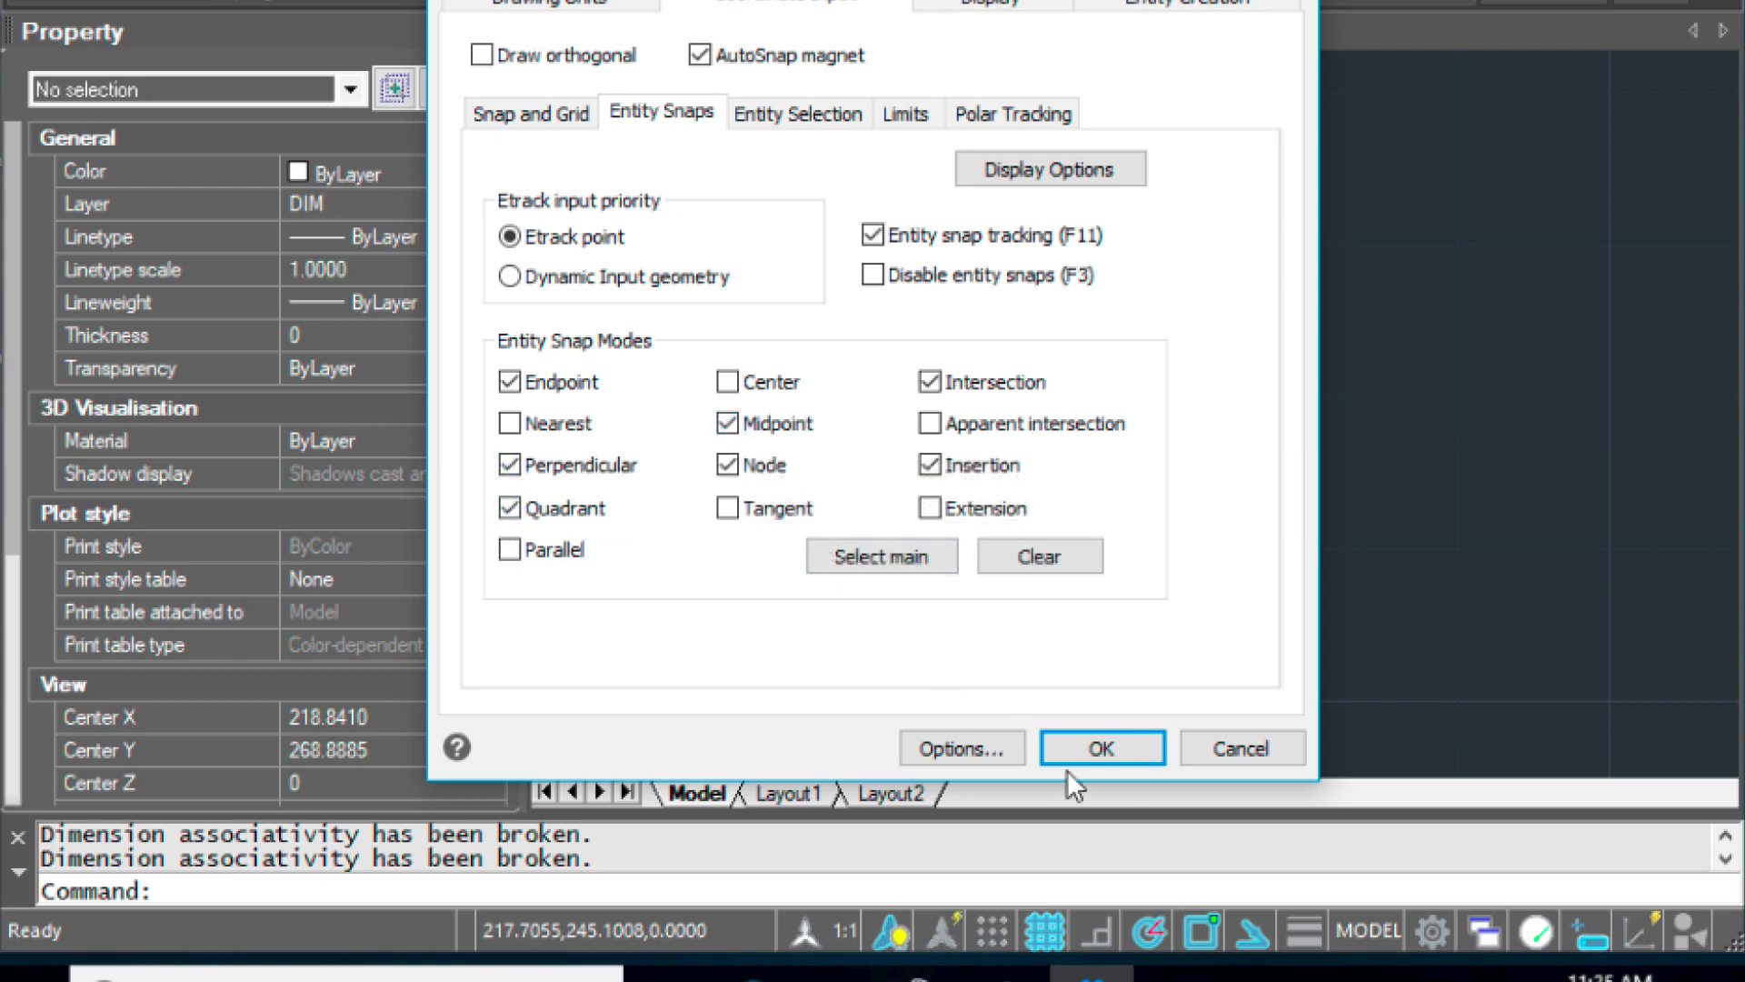
{"action": "left_click", "coordinate": [1142, 743]}
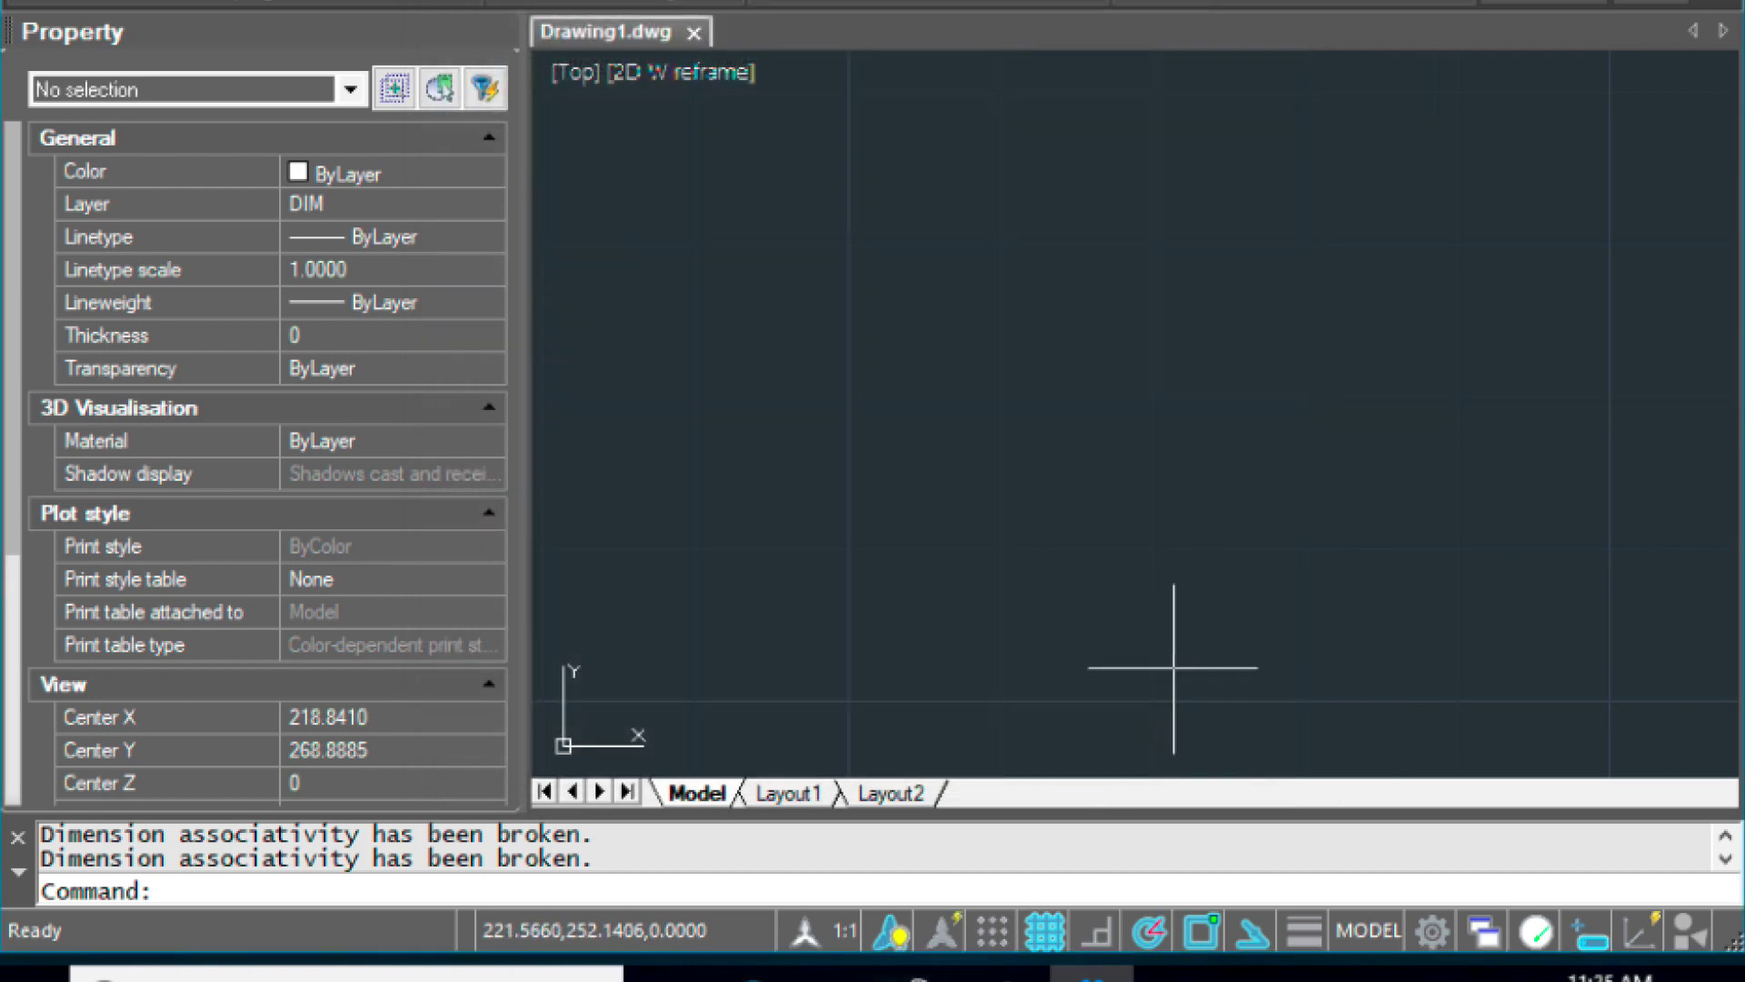
Step: Review the linear and angular unit settings of the dimension style using DDIM
{"action": "key", "text": "Escape"}
{"action": "type", "text": "DDI"}
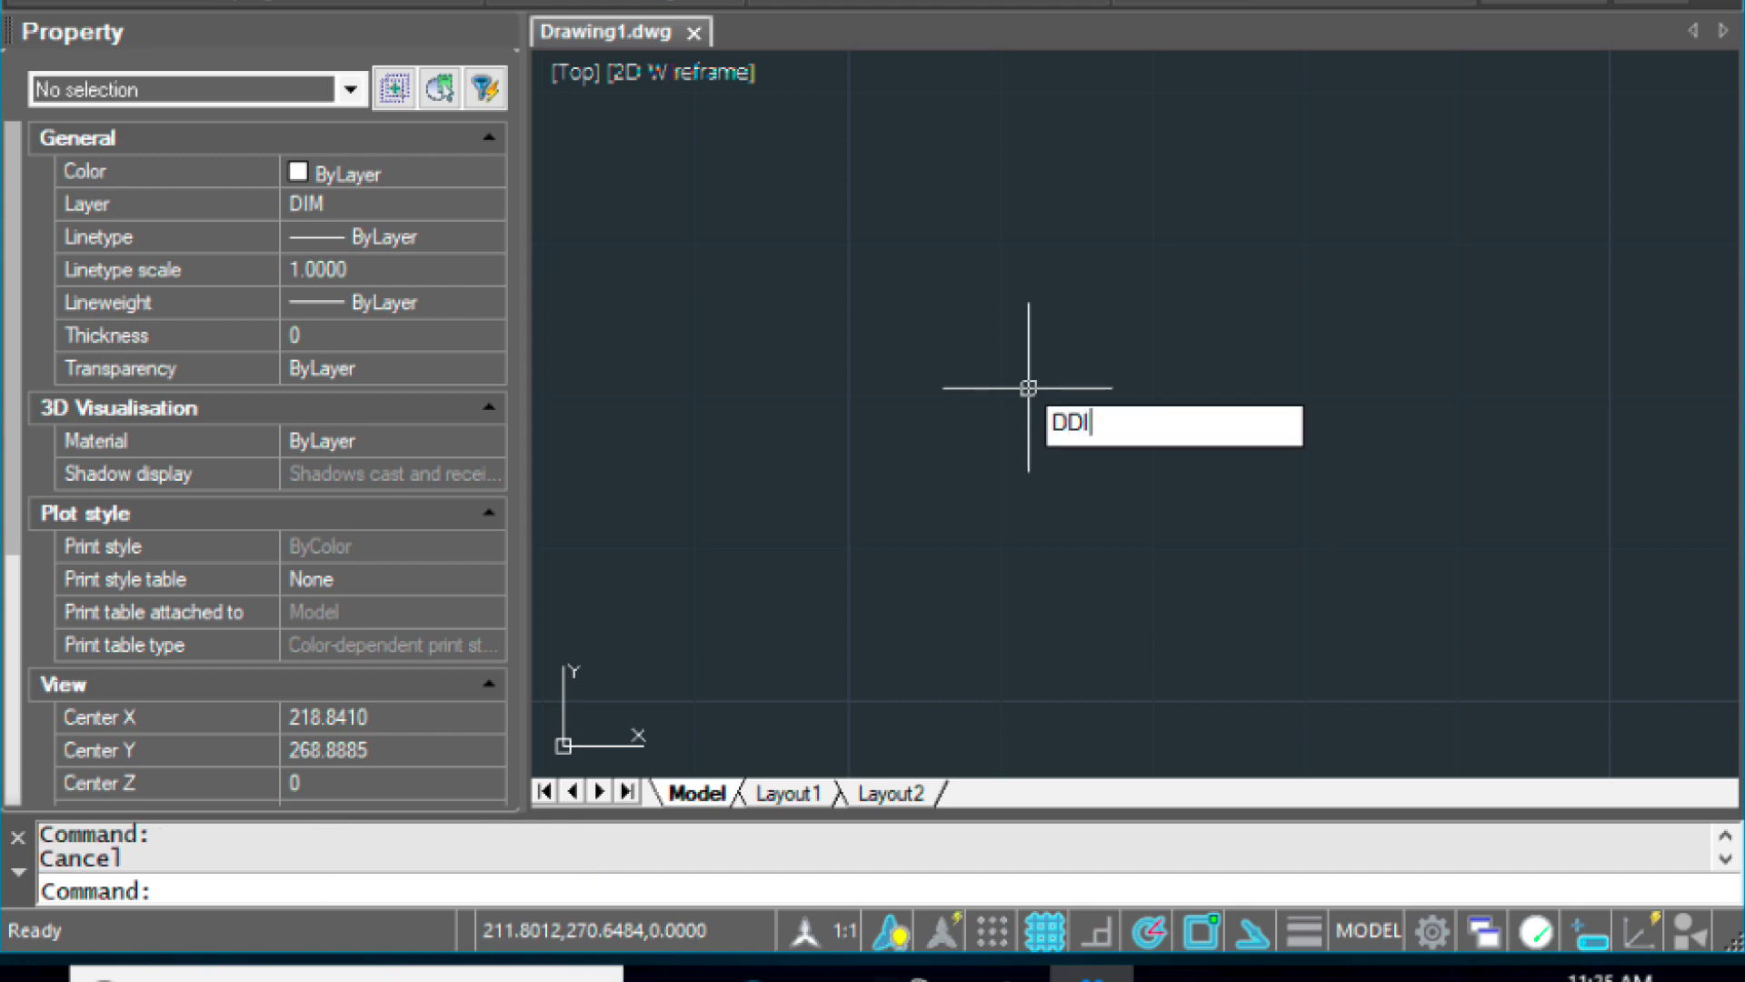
{"action": "type", "text": "M"}
{"action": "key", "text": "Return"}
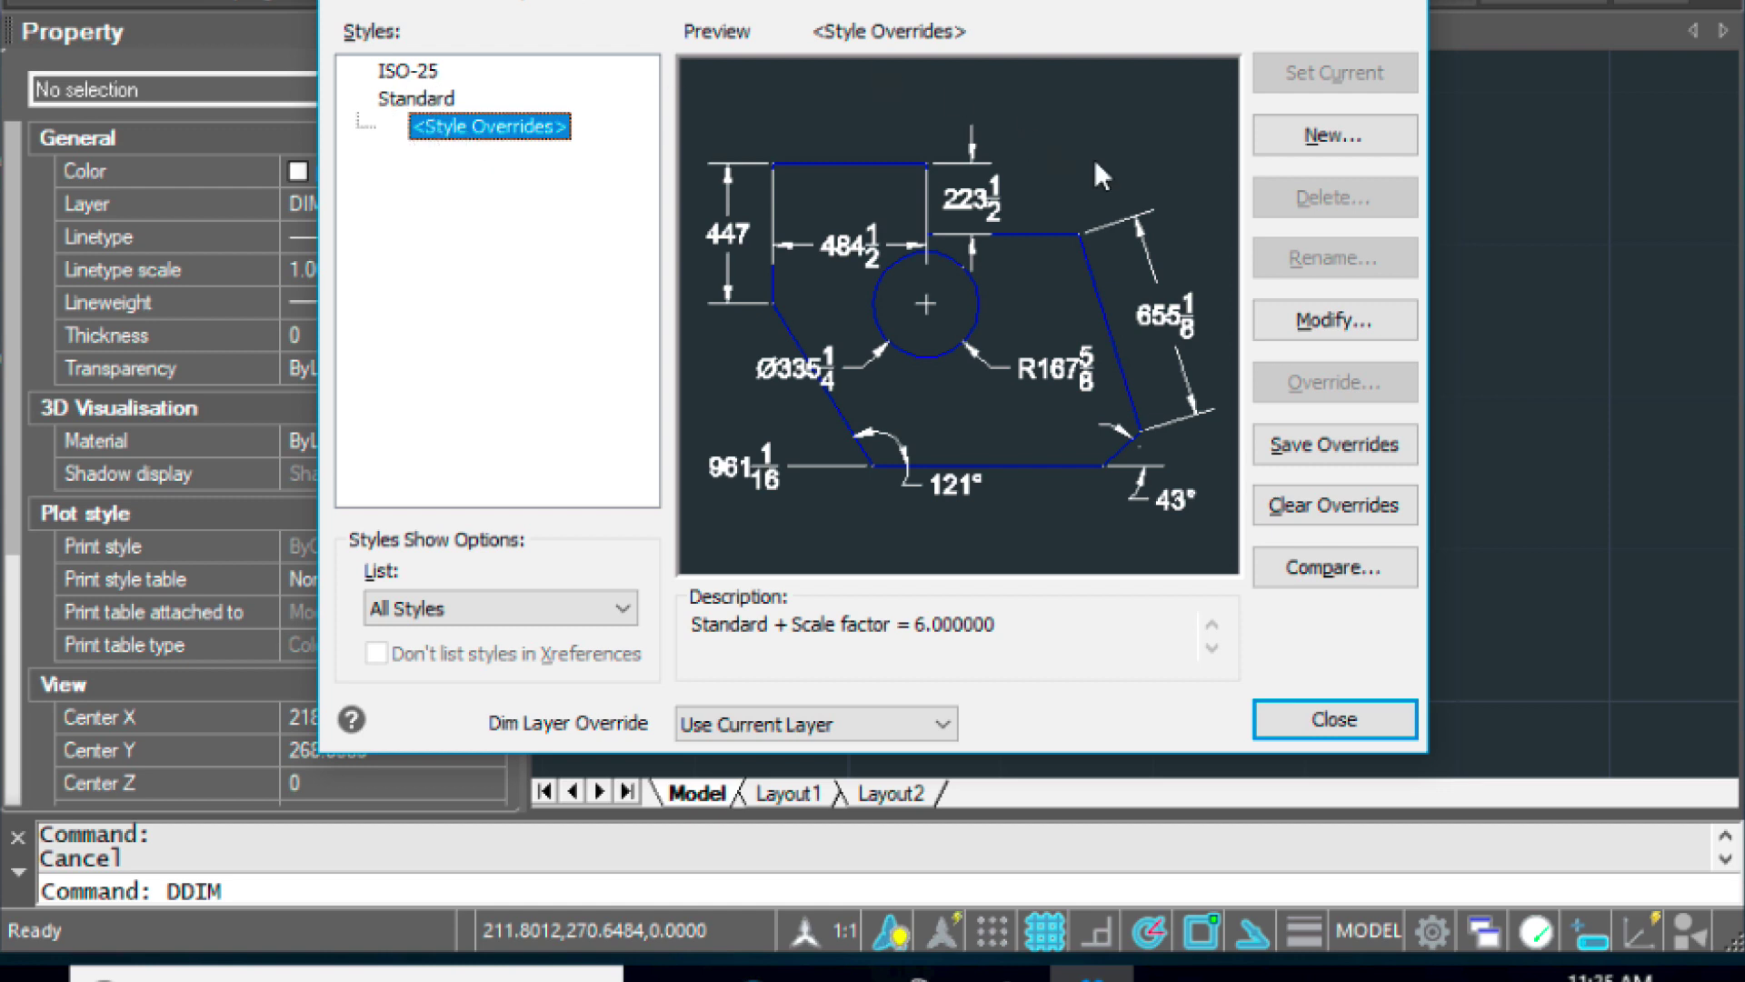
{"action": "left_click", "coordinate": [1382, 331]}
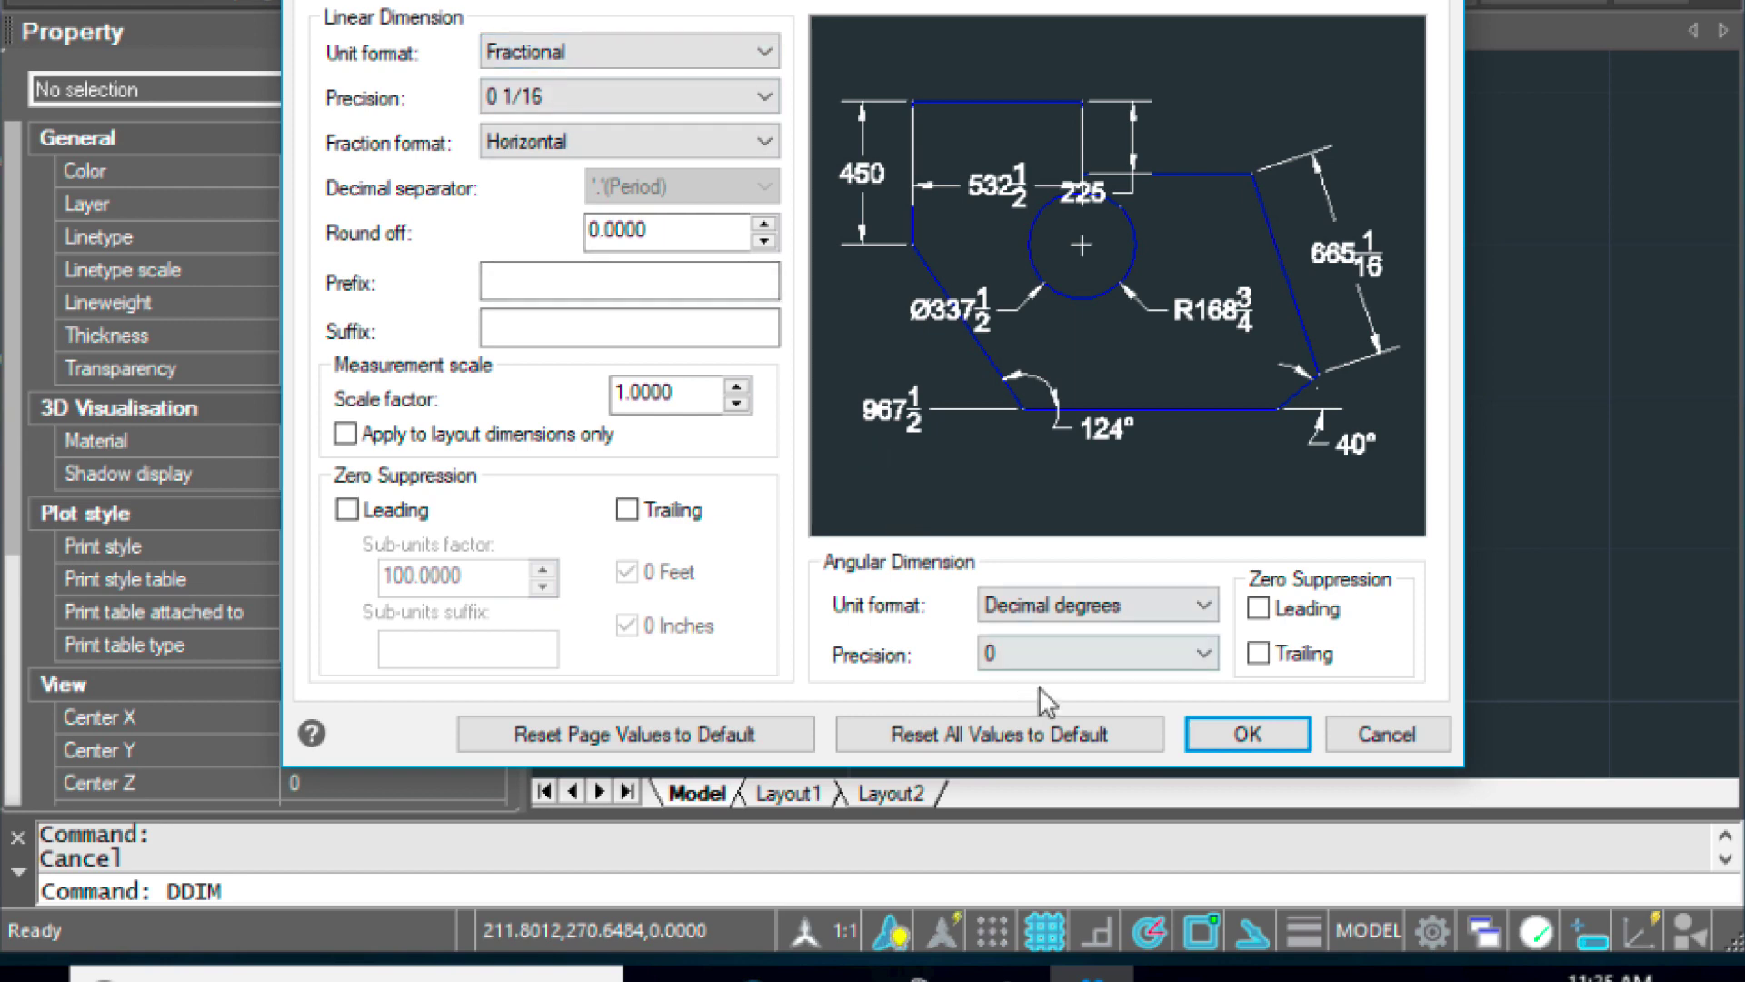
{"action": "left_click", "coordinate": [1236, 736]}
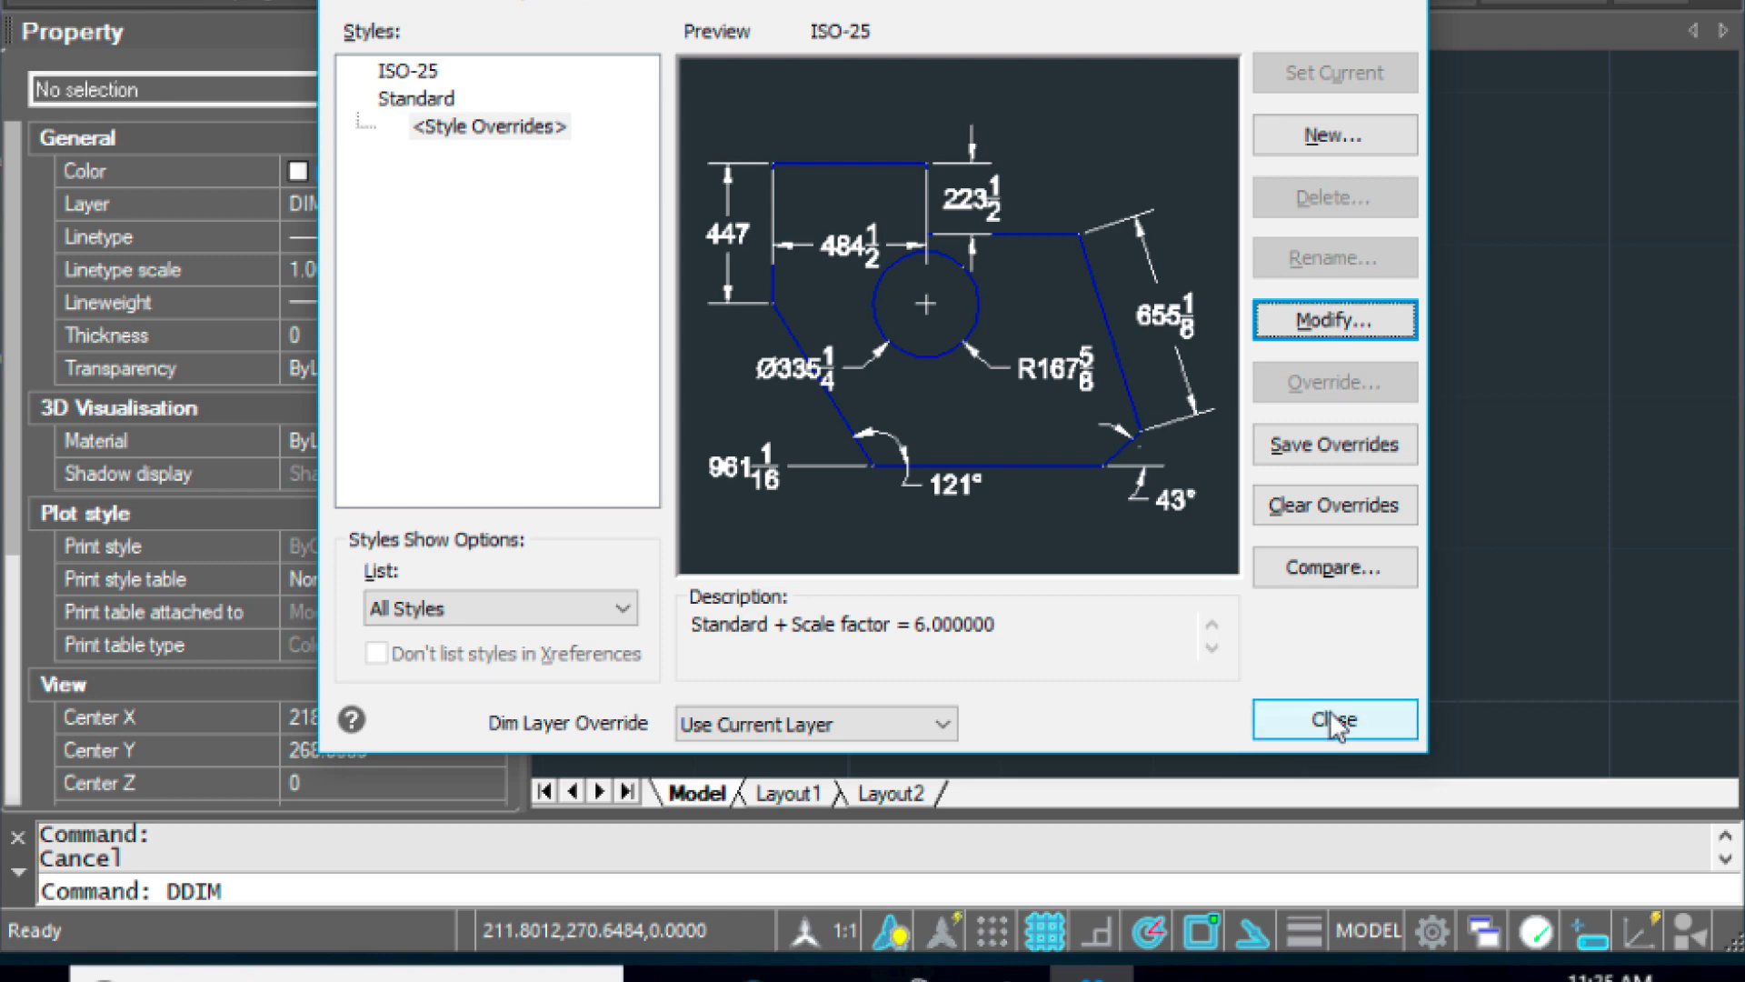
{"action": "left_click", "coordinate": [1331, 719]}
Step: Check the current dimension scale with the DIMSCALE variable
{"action": "type", "text": "DI"}
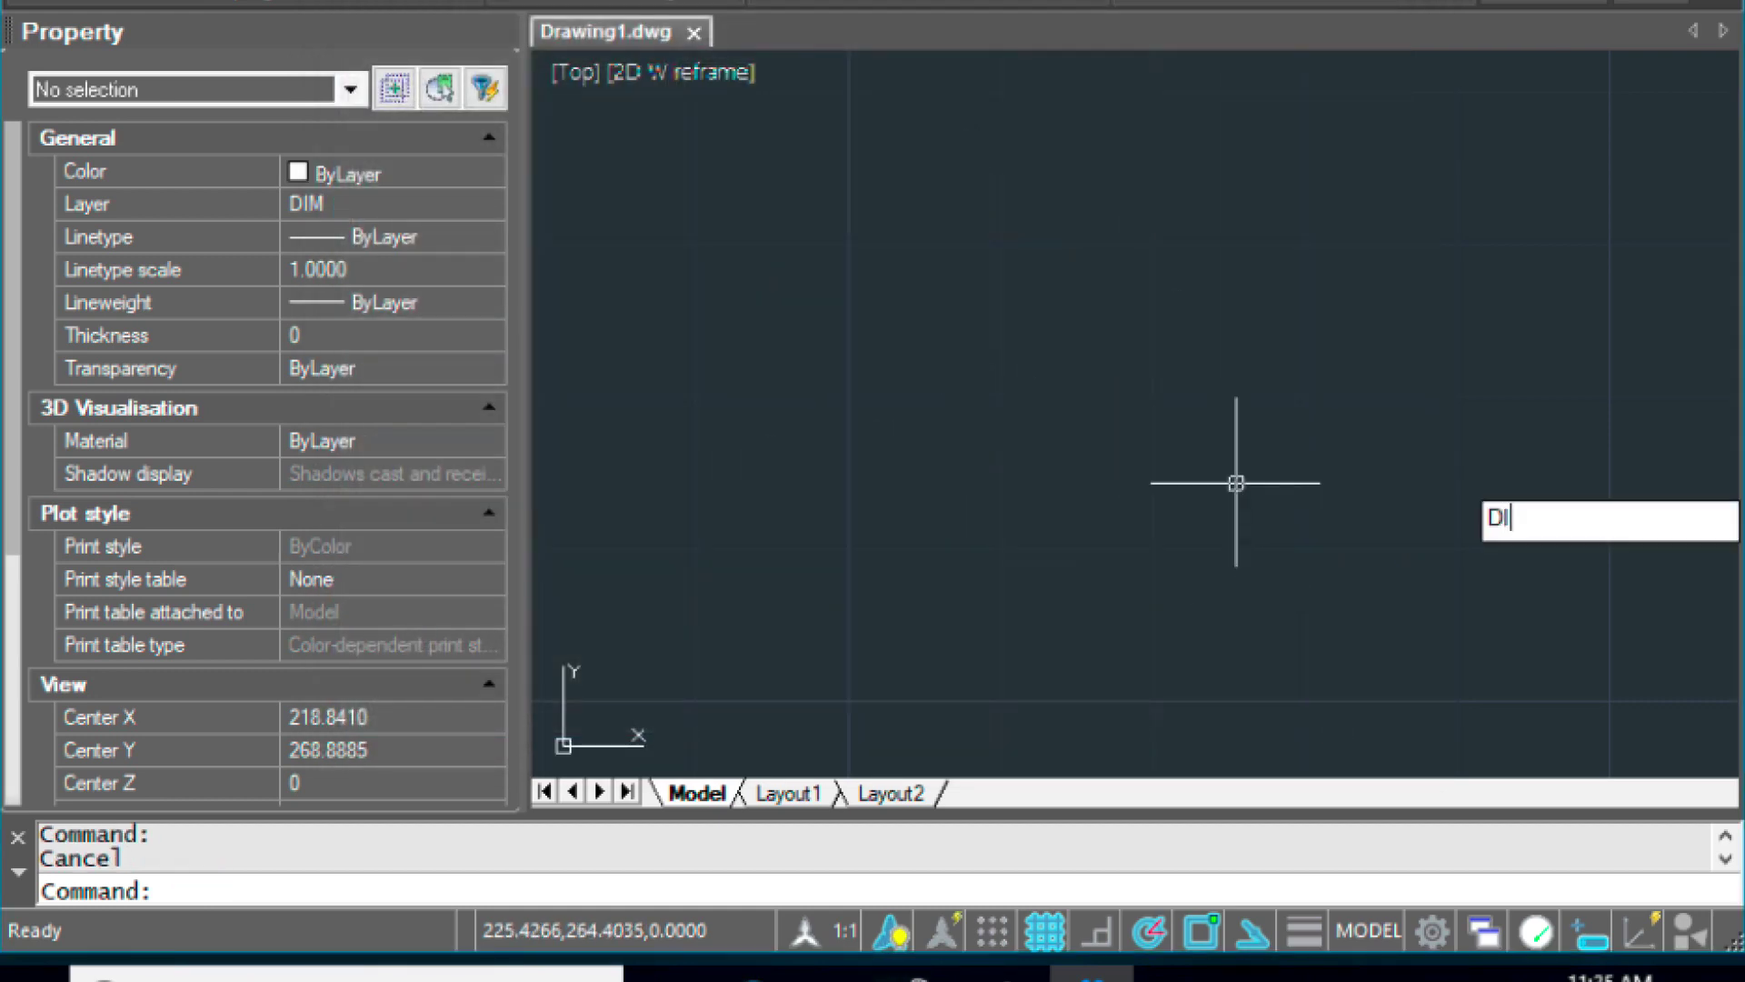
{"action": "type", "text": "MSCALE"}
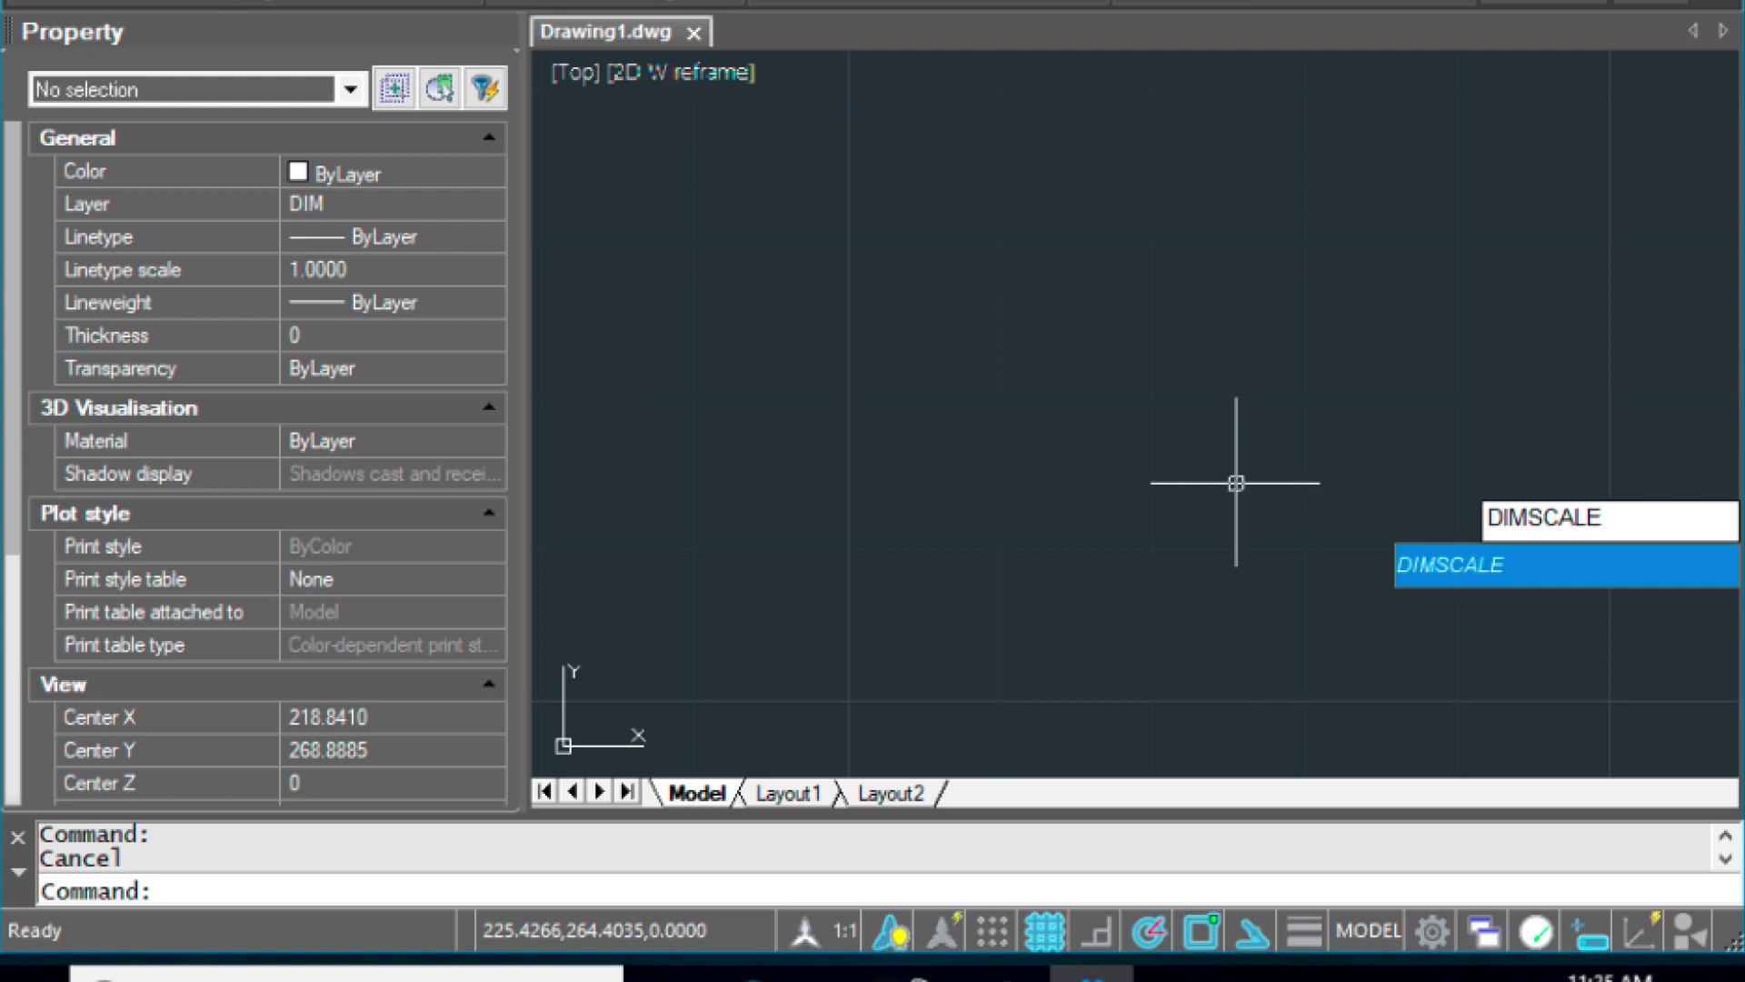
{"action": "key", "text": "Return"}
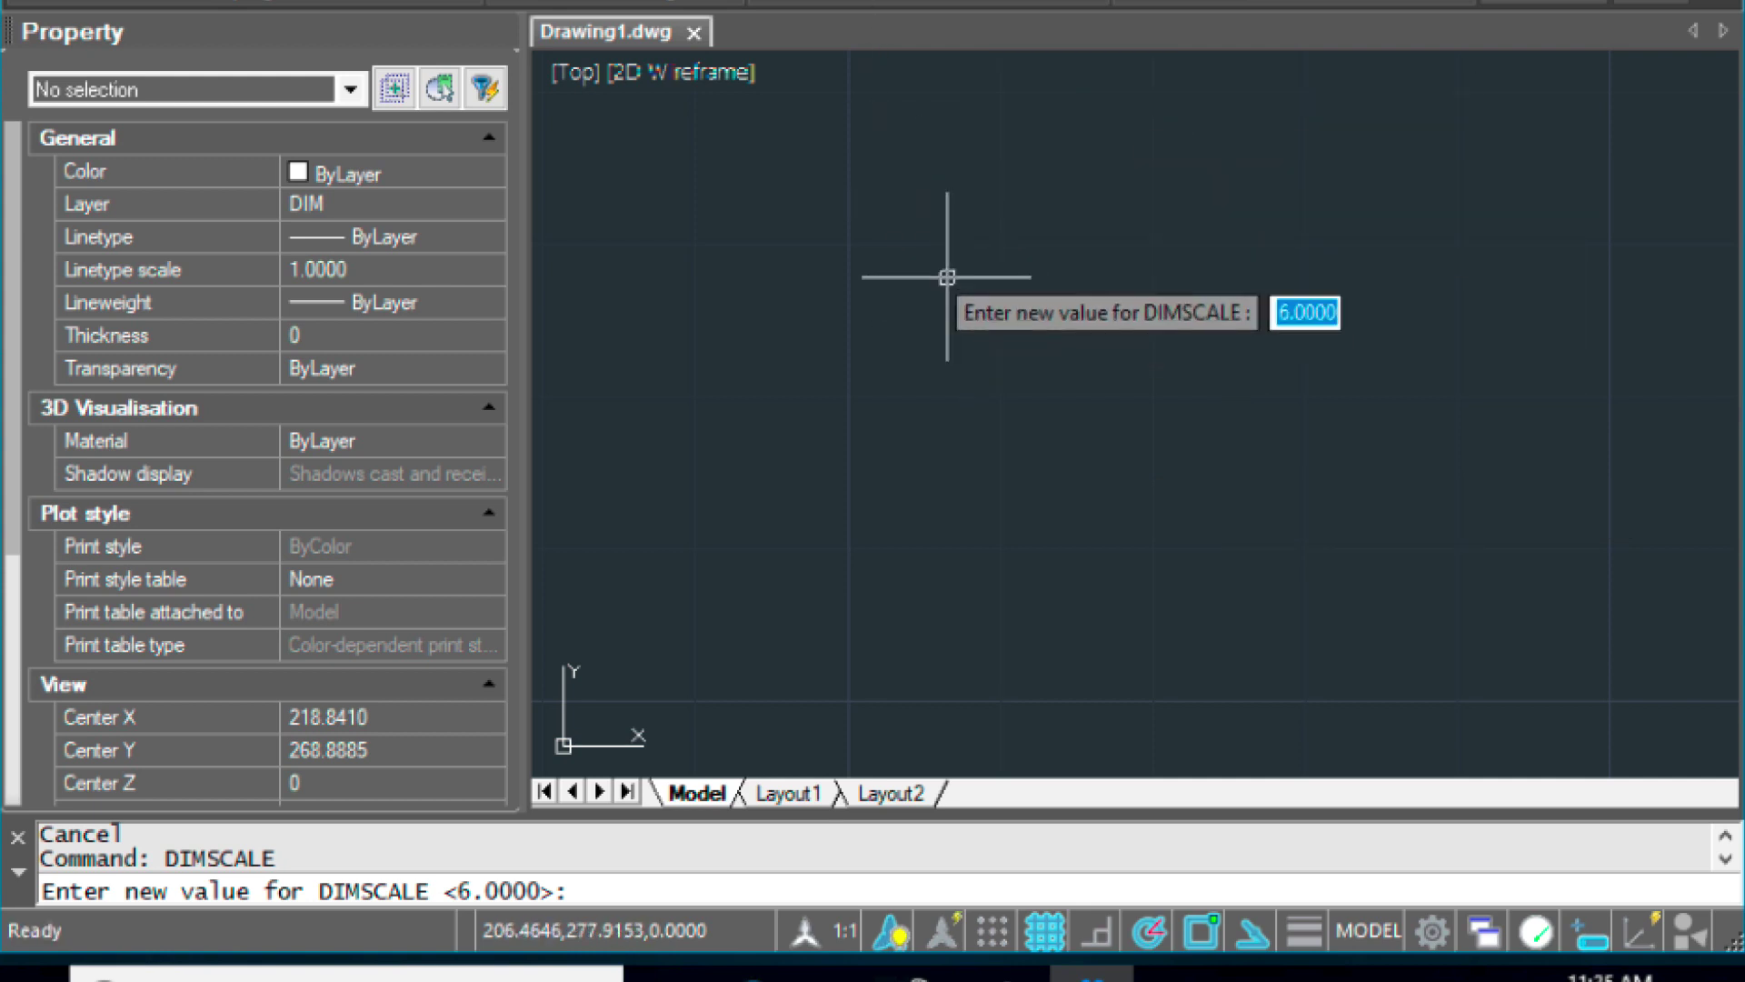
{"action": "key", "text": "Escape"}
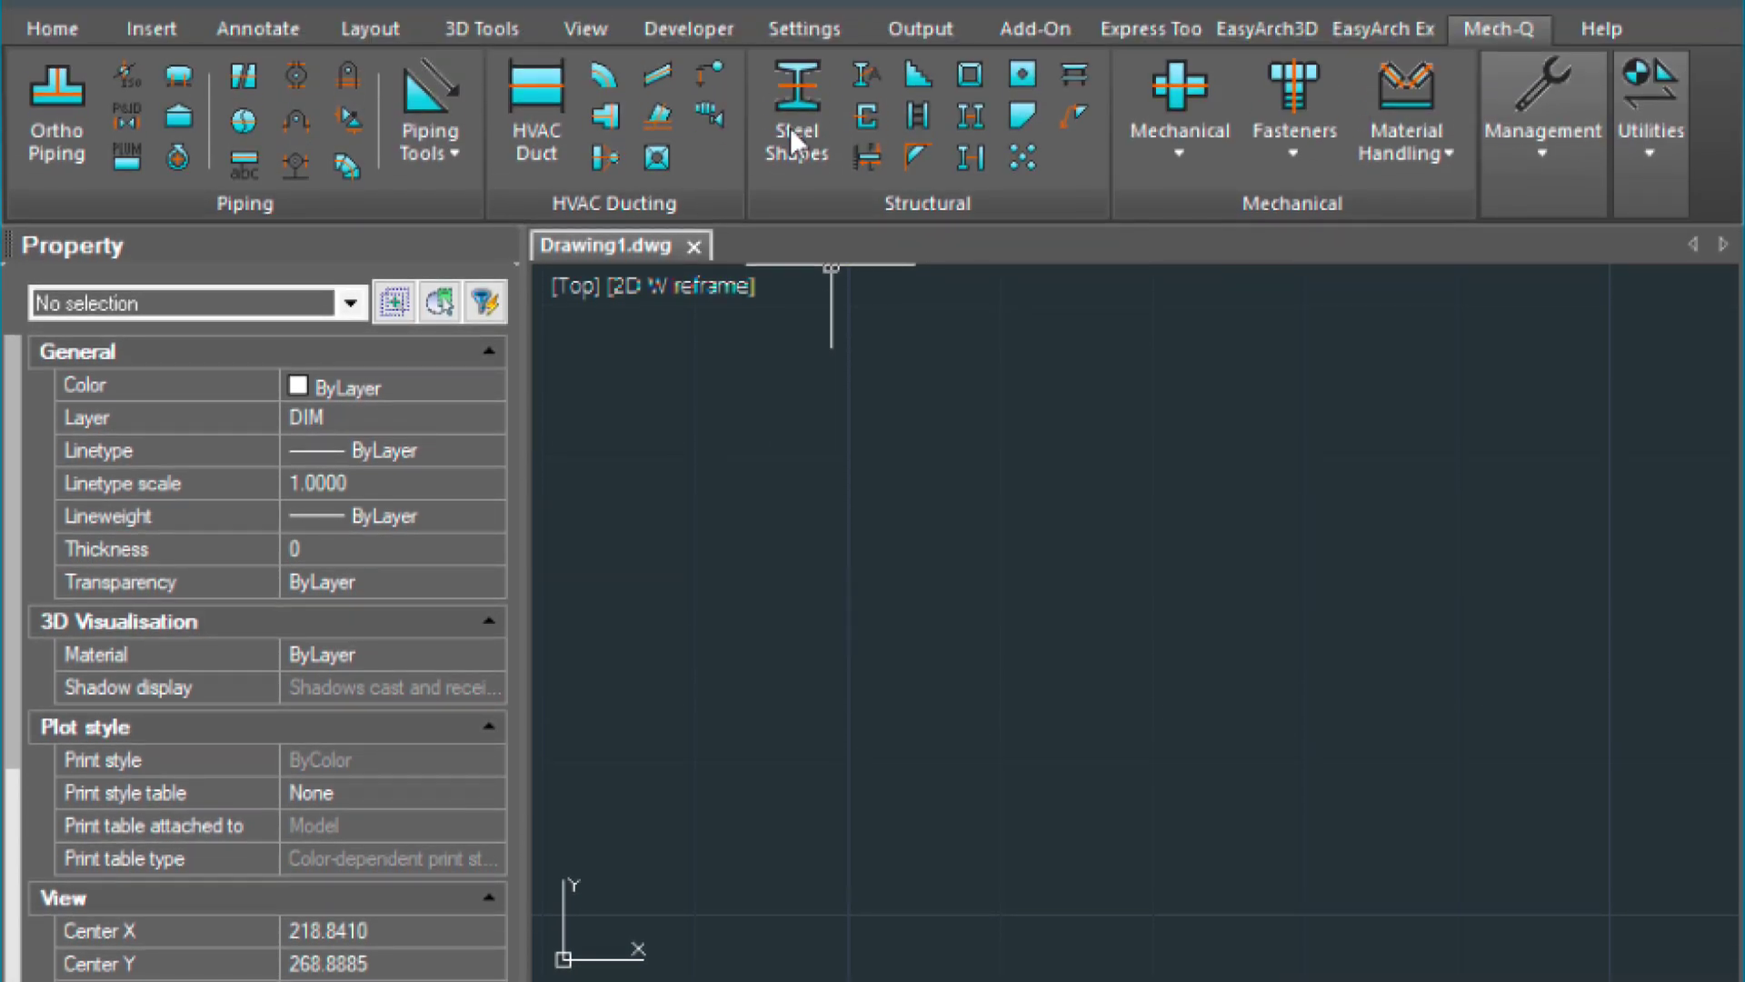
Step: Draw an AISC L6x6x5/8 equal angle in section view at about 209.6, 278, with its leg horizontal
{"action": "left_click", "coordinate": [791, 132]}
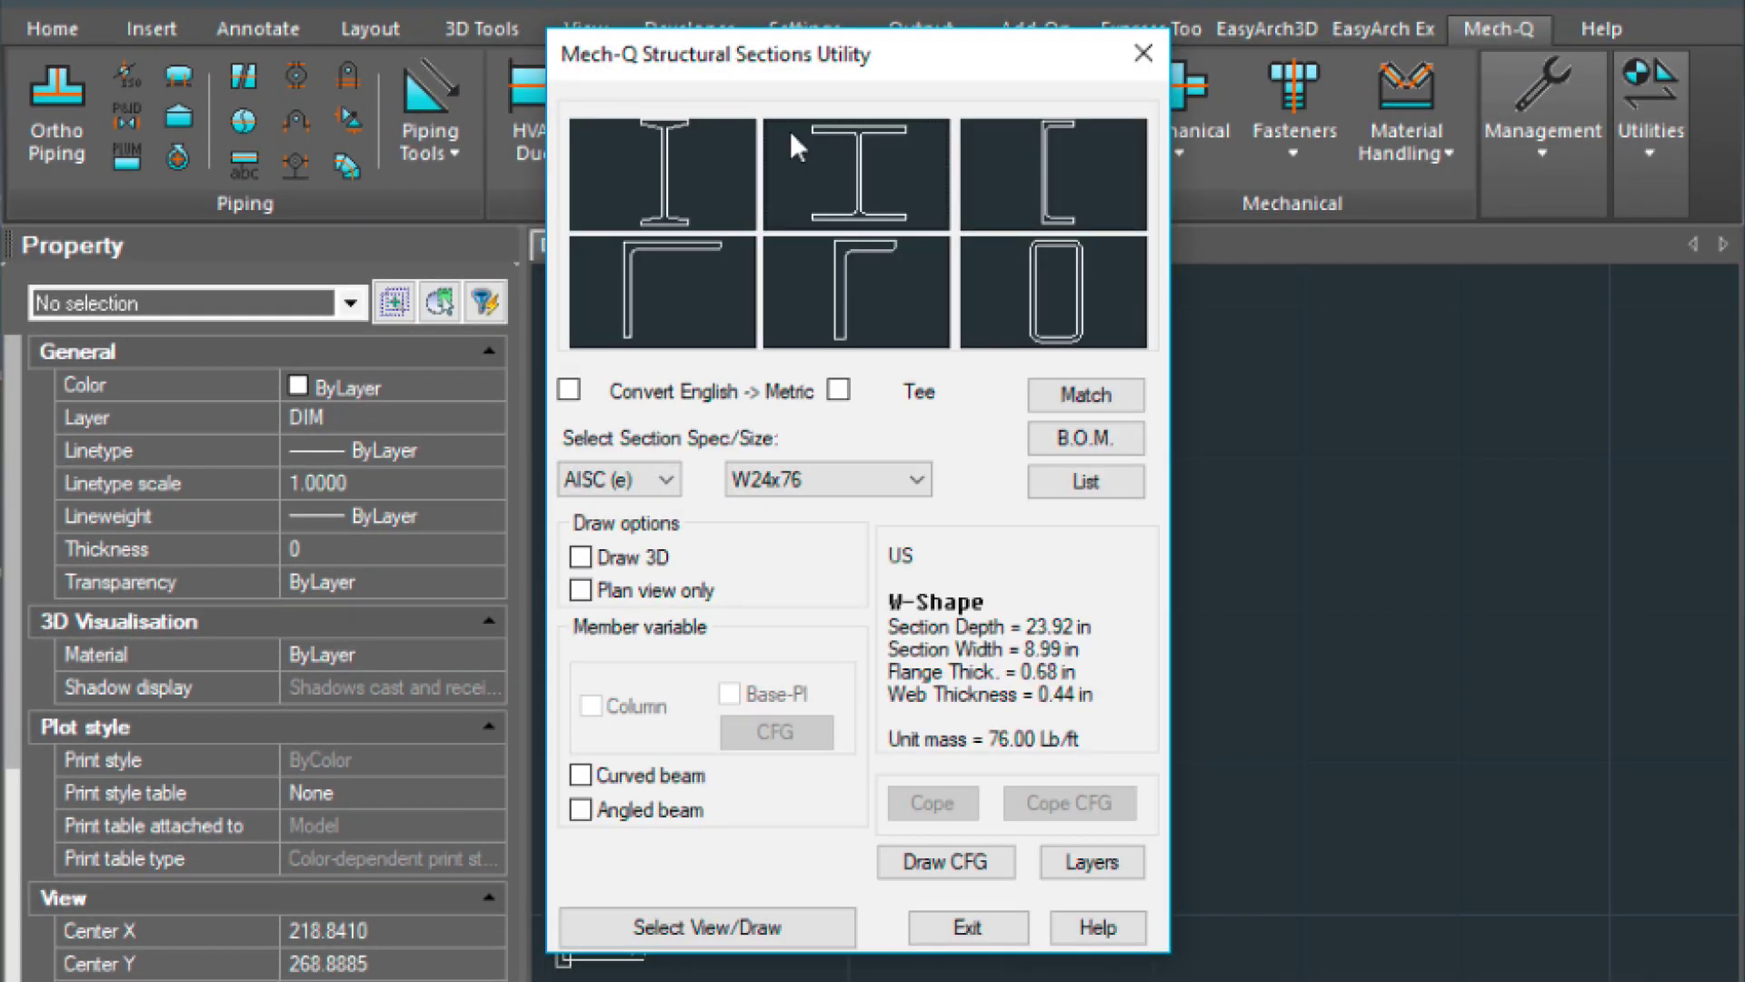
{"action": "left_click", "coordinate": [648, 265]}
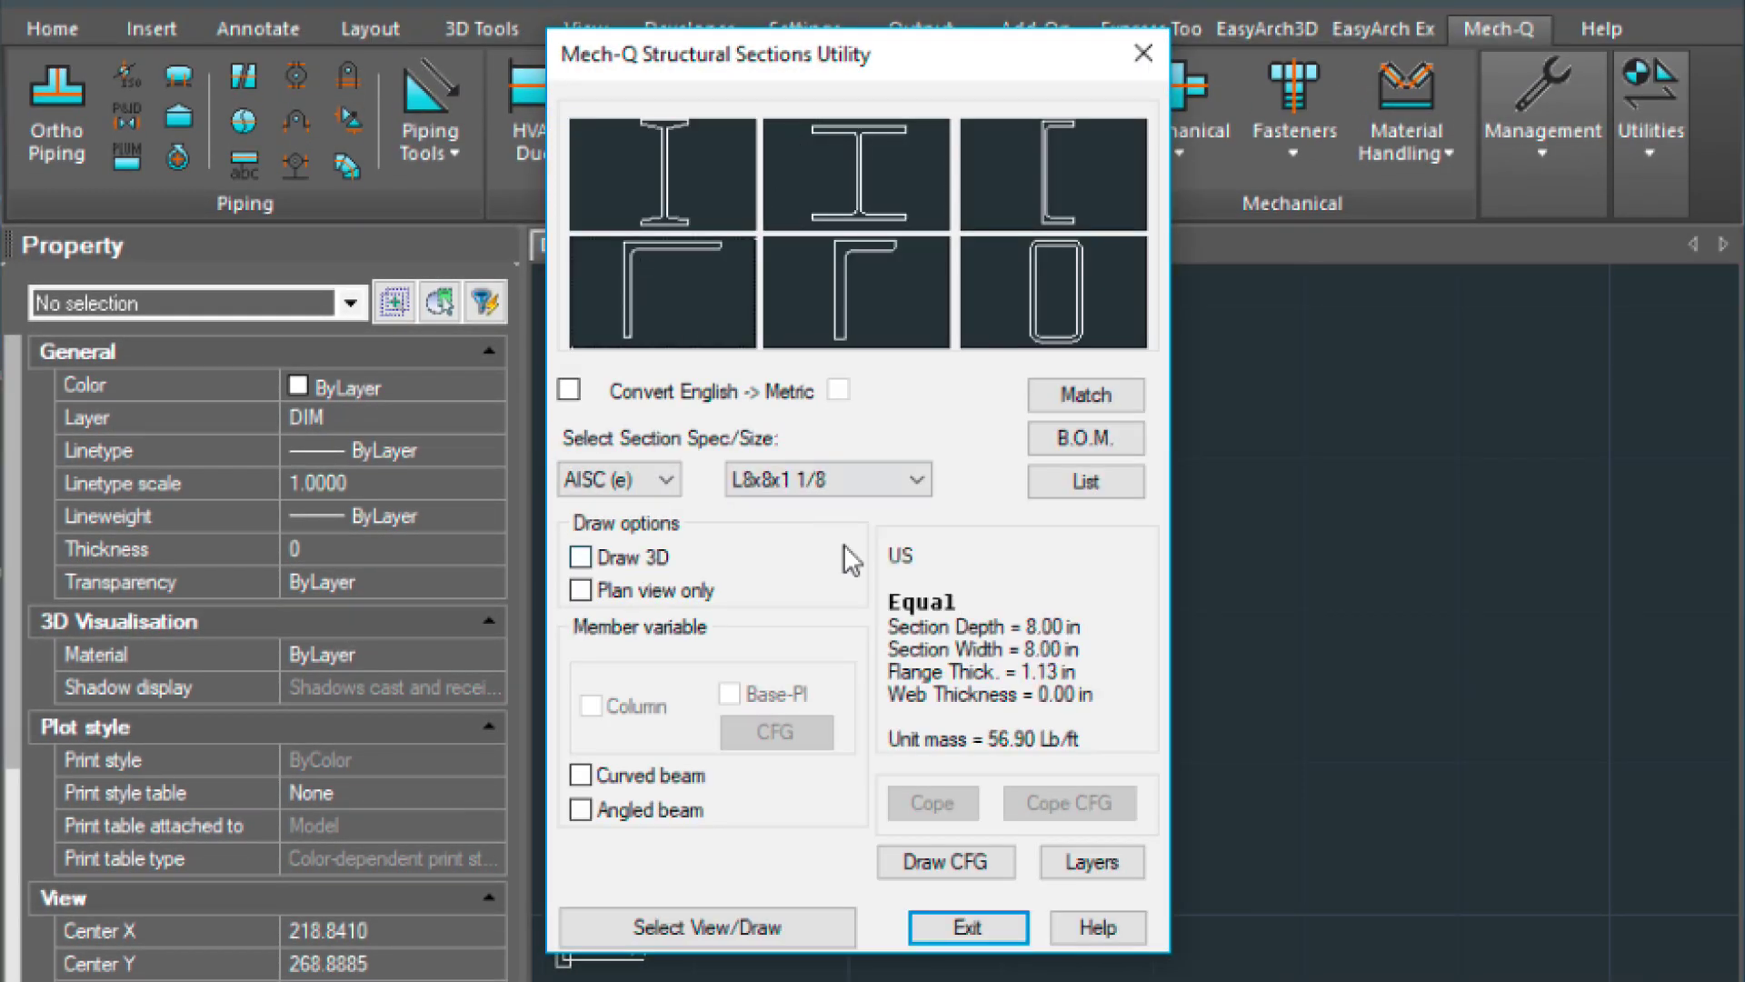
{"action": "left_click", "coordinate": [909, 482]}
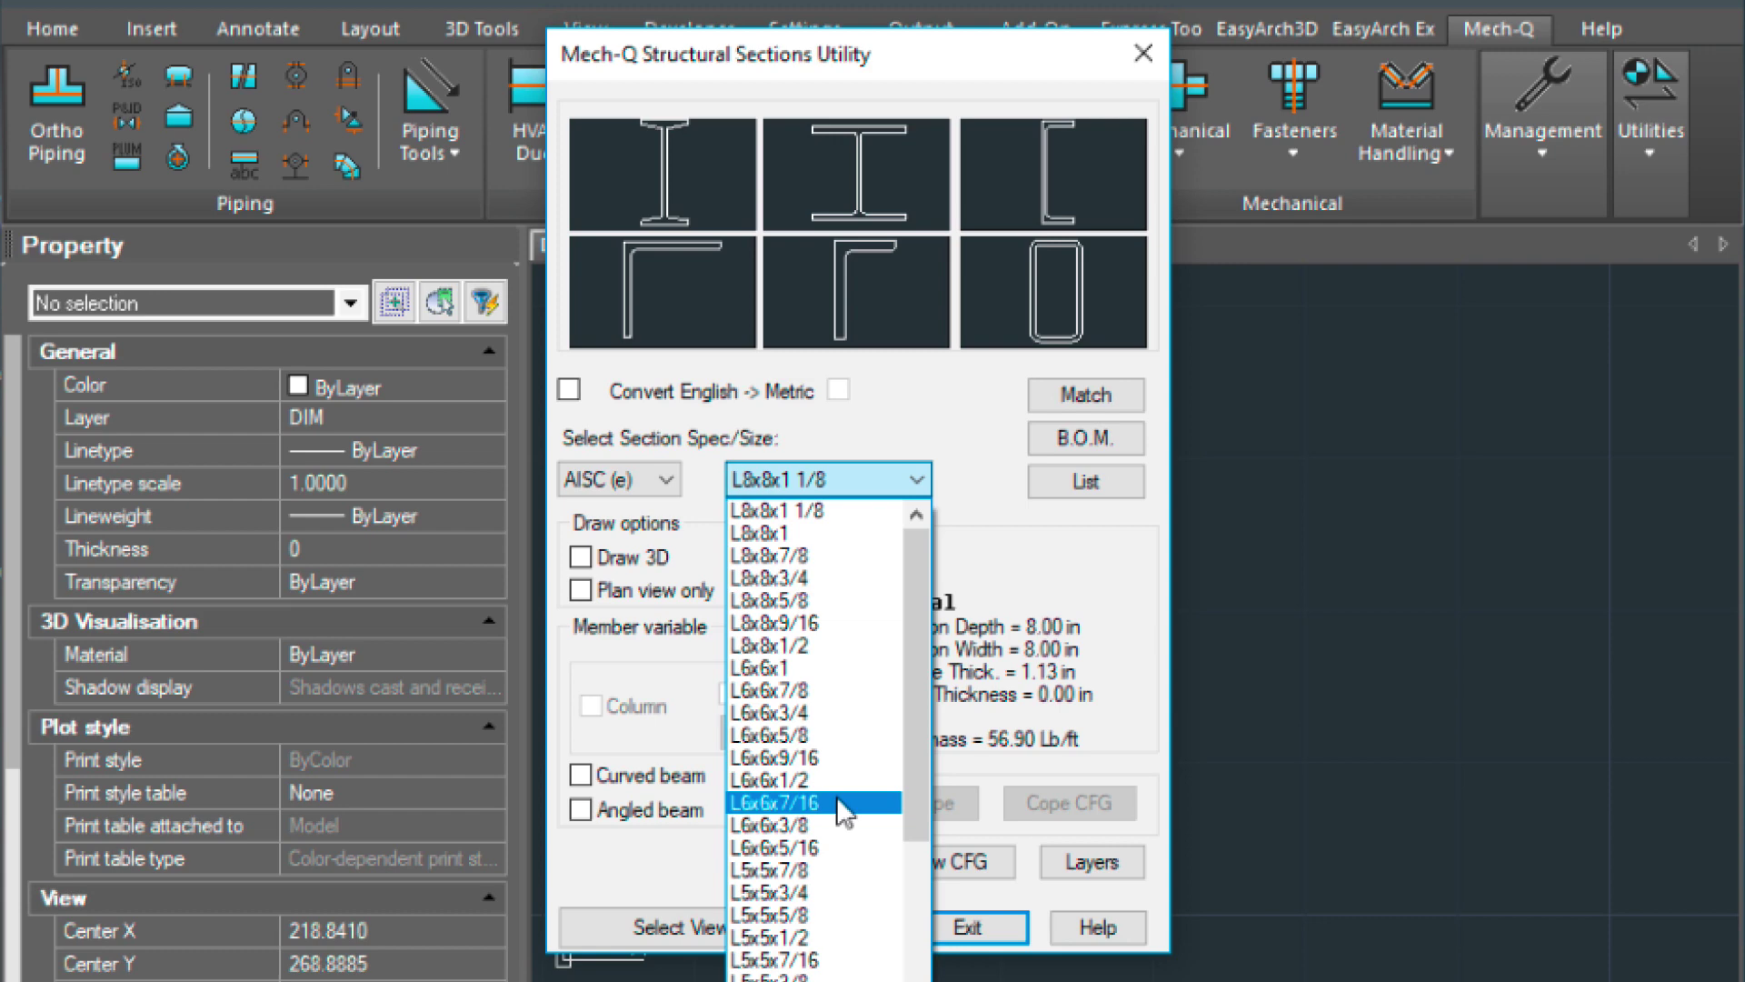
{"action": "left_click", "coordinate": [838, 735]}
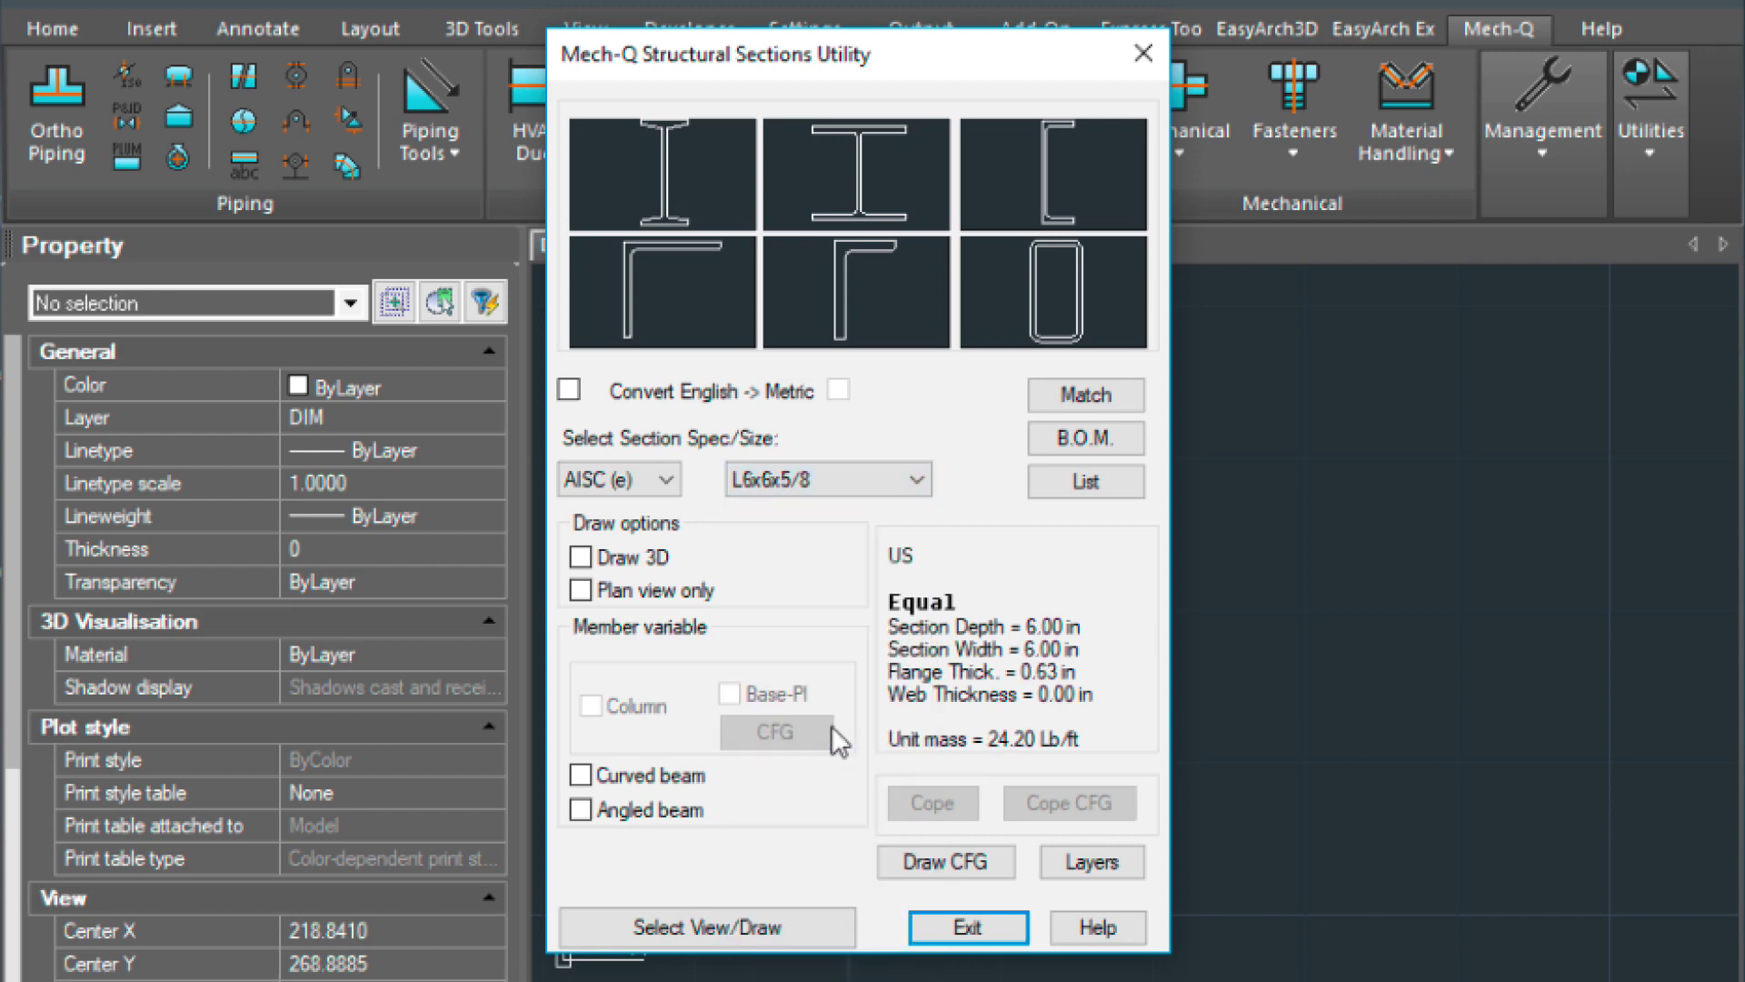
{"action": "left_click", "coordinate": [747, 921]}
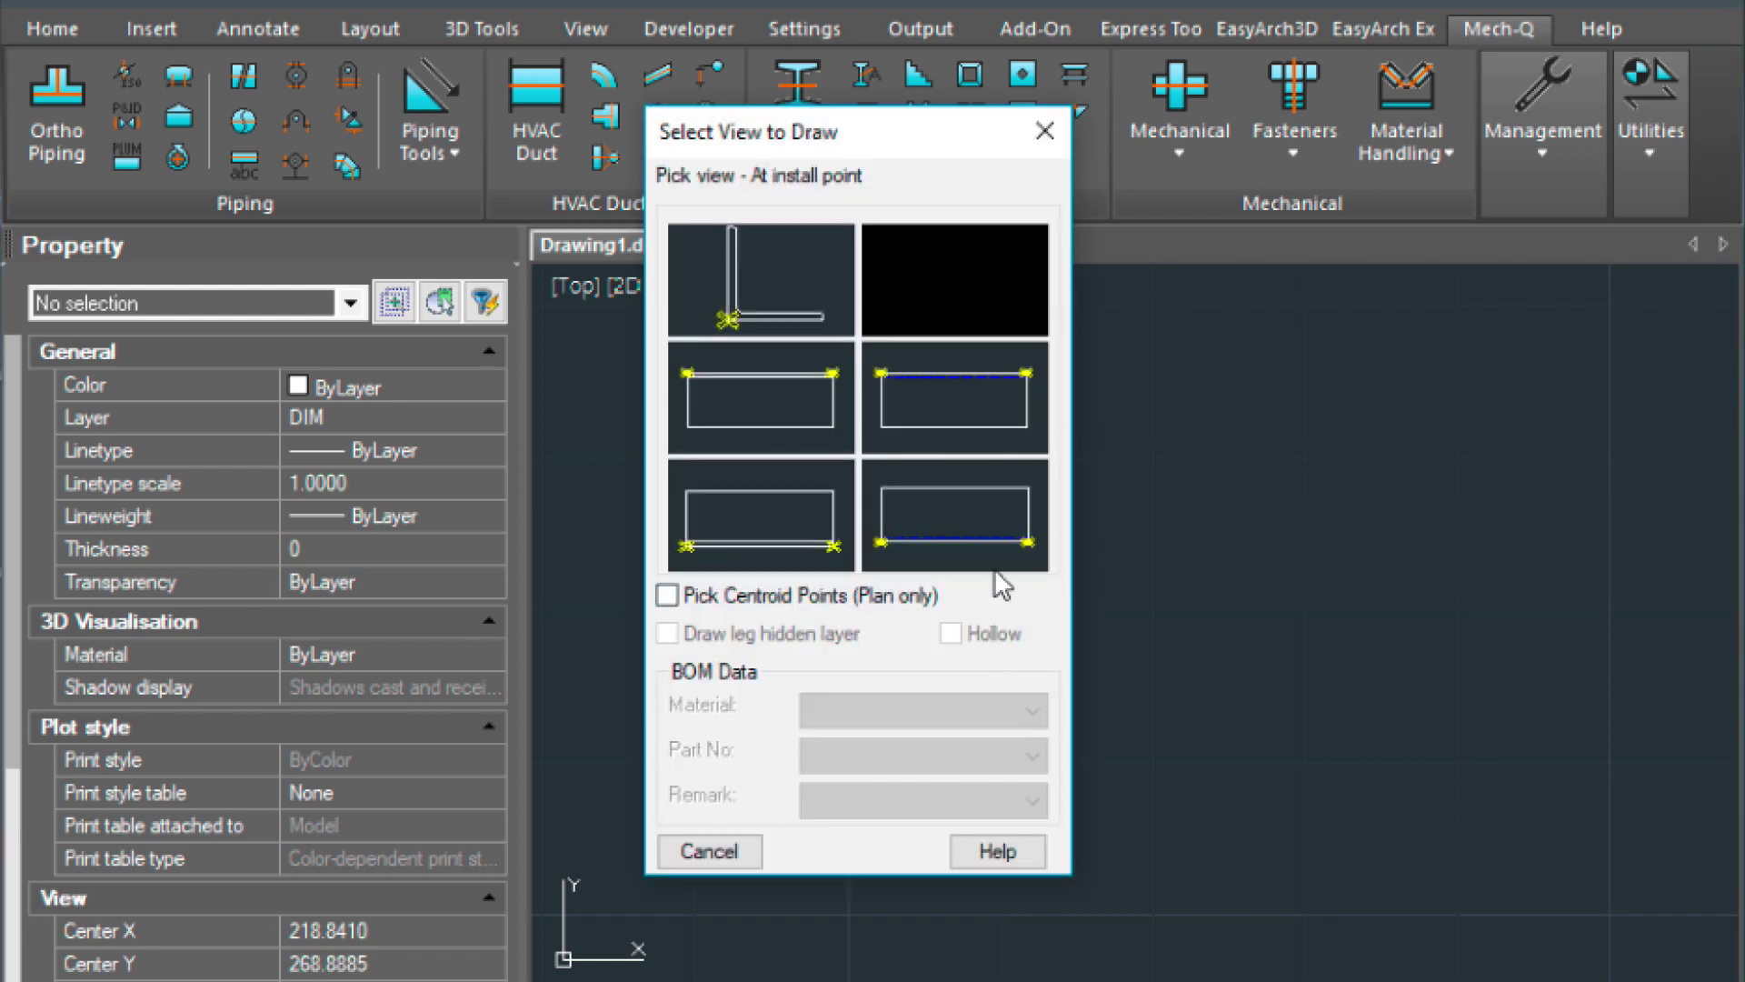
{"action": "left_click", "coordinate": [722, 325]}
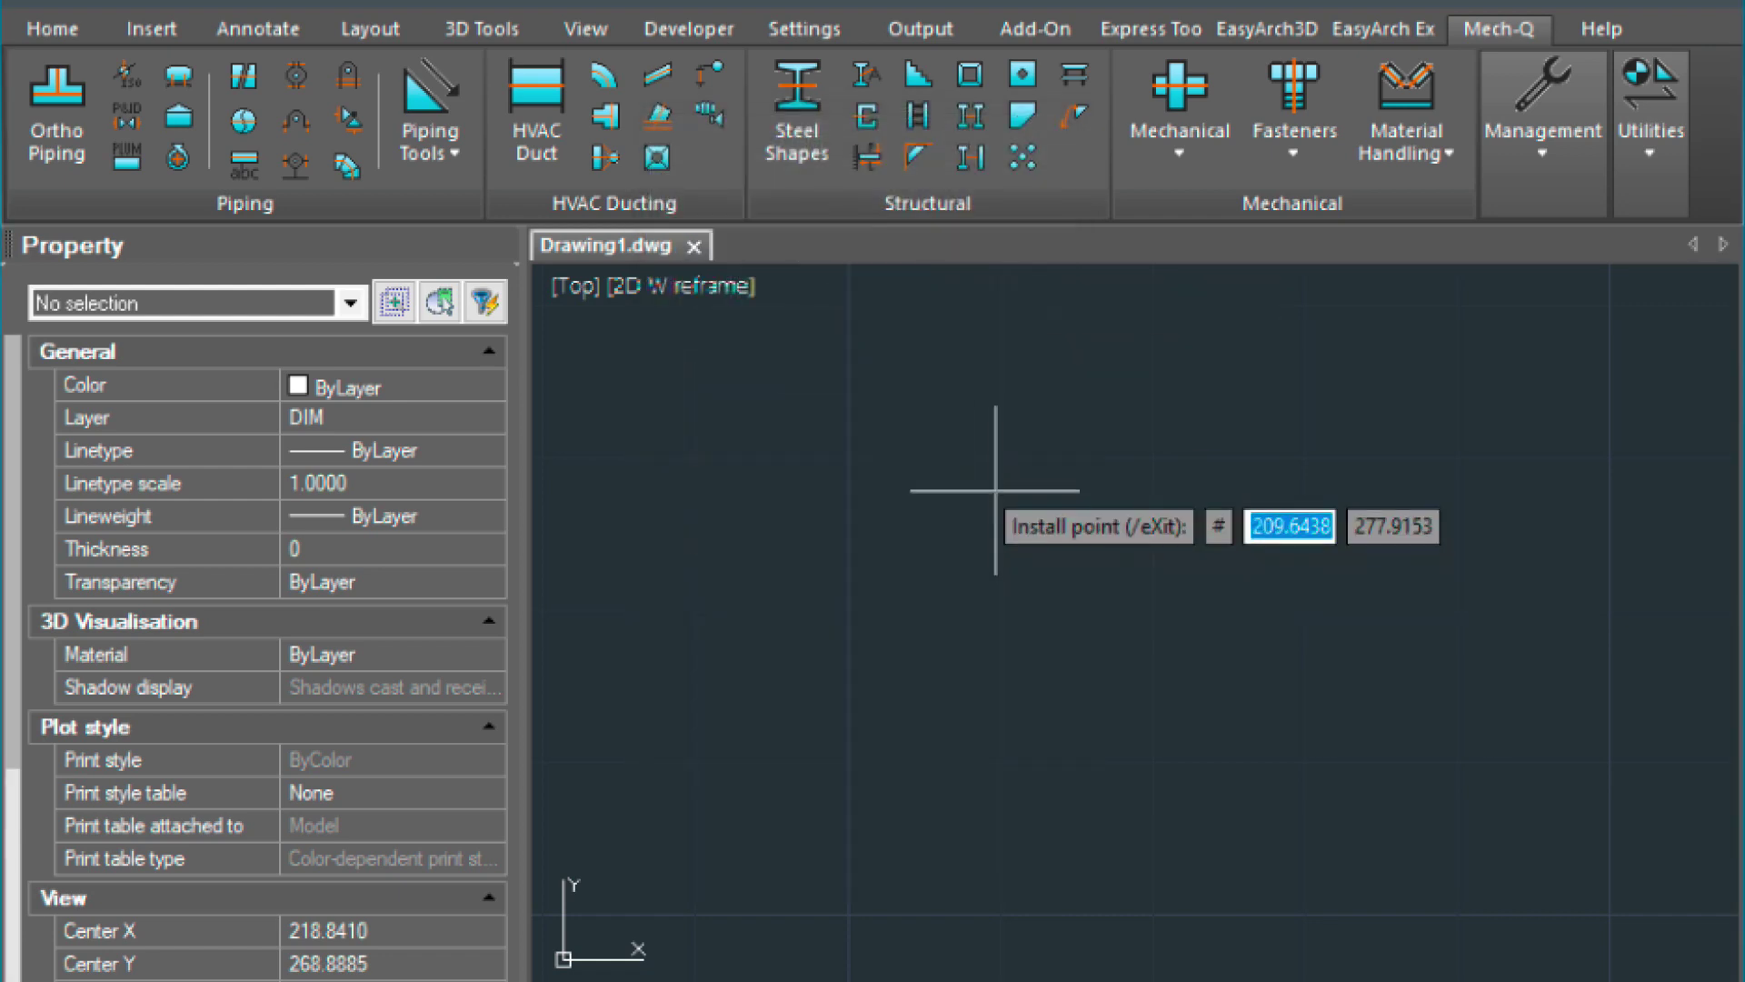
{"action": "left_click", "coordinate": [993, 487]}
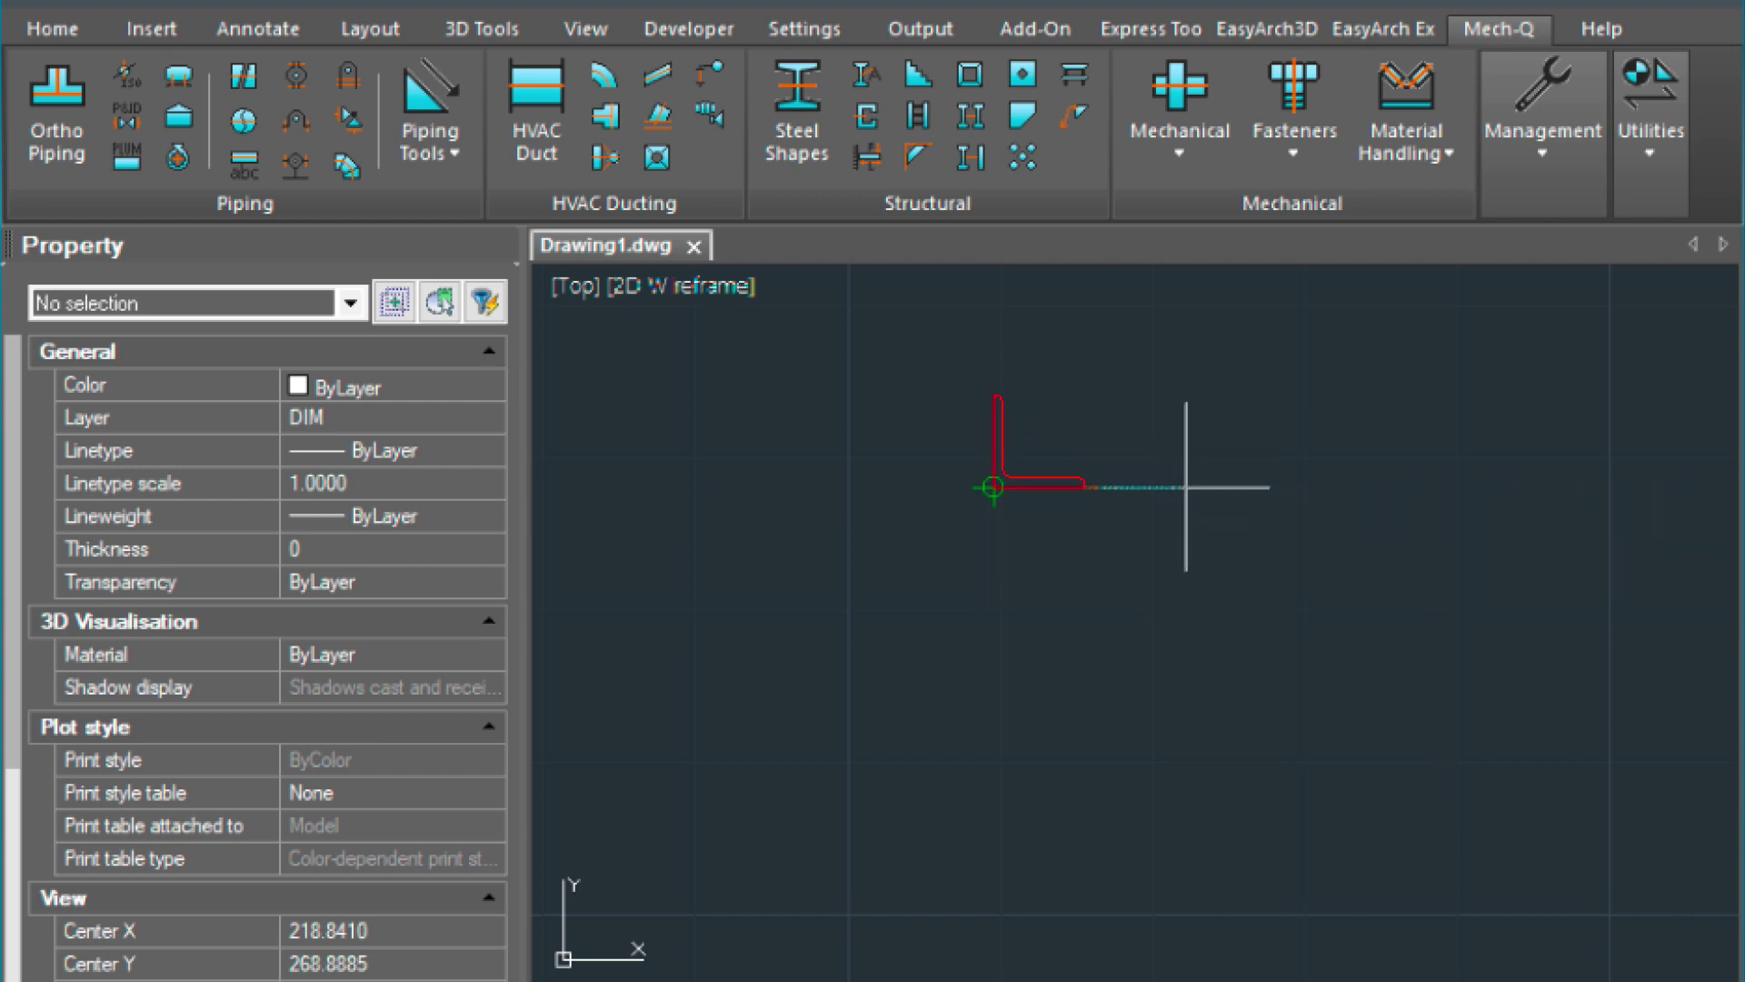
{"action": "left_click", "coordinate": [1186, 487]}
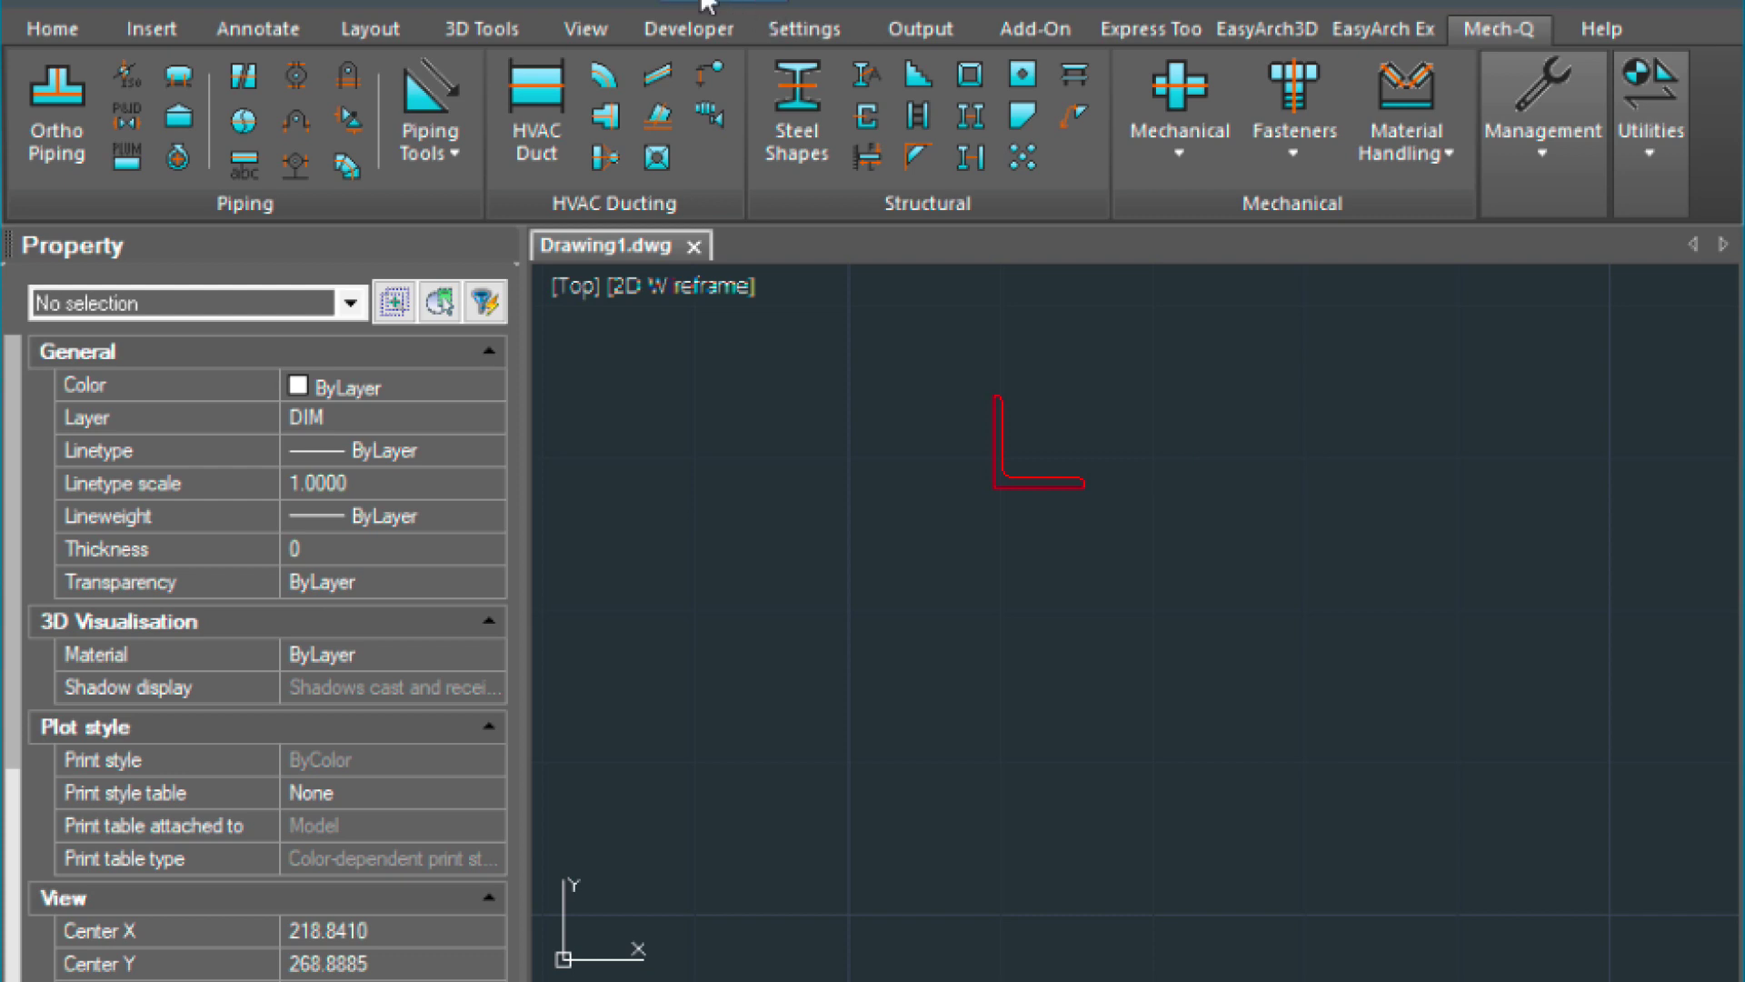
Step: Draw an upright AISC W24x76 beam section with its top flange centre at the toe of the angle's horizontal leg
{"action": "left_click", "coordinate": [798, 91]}
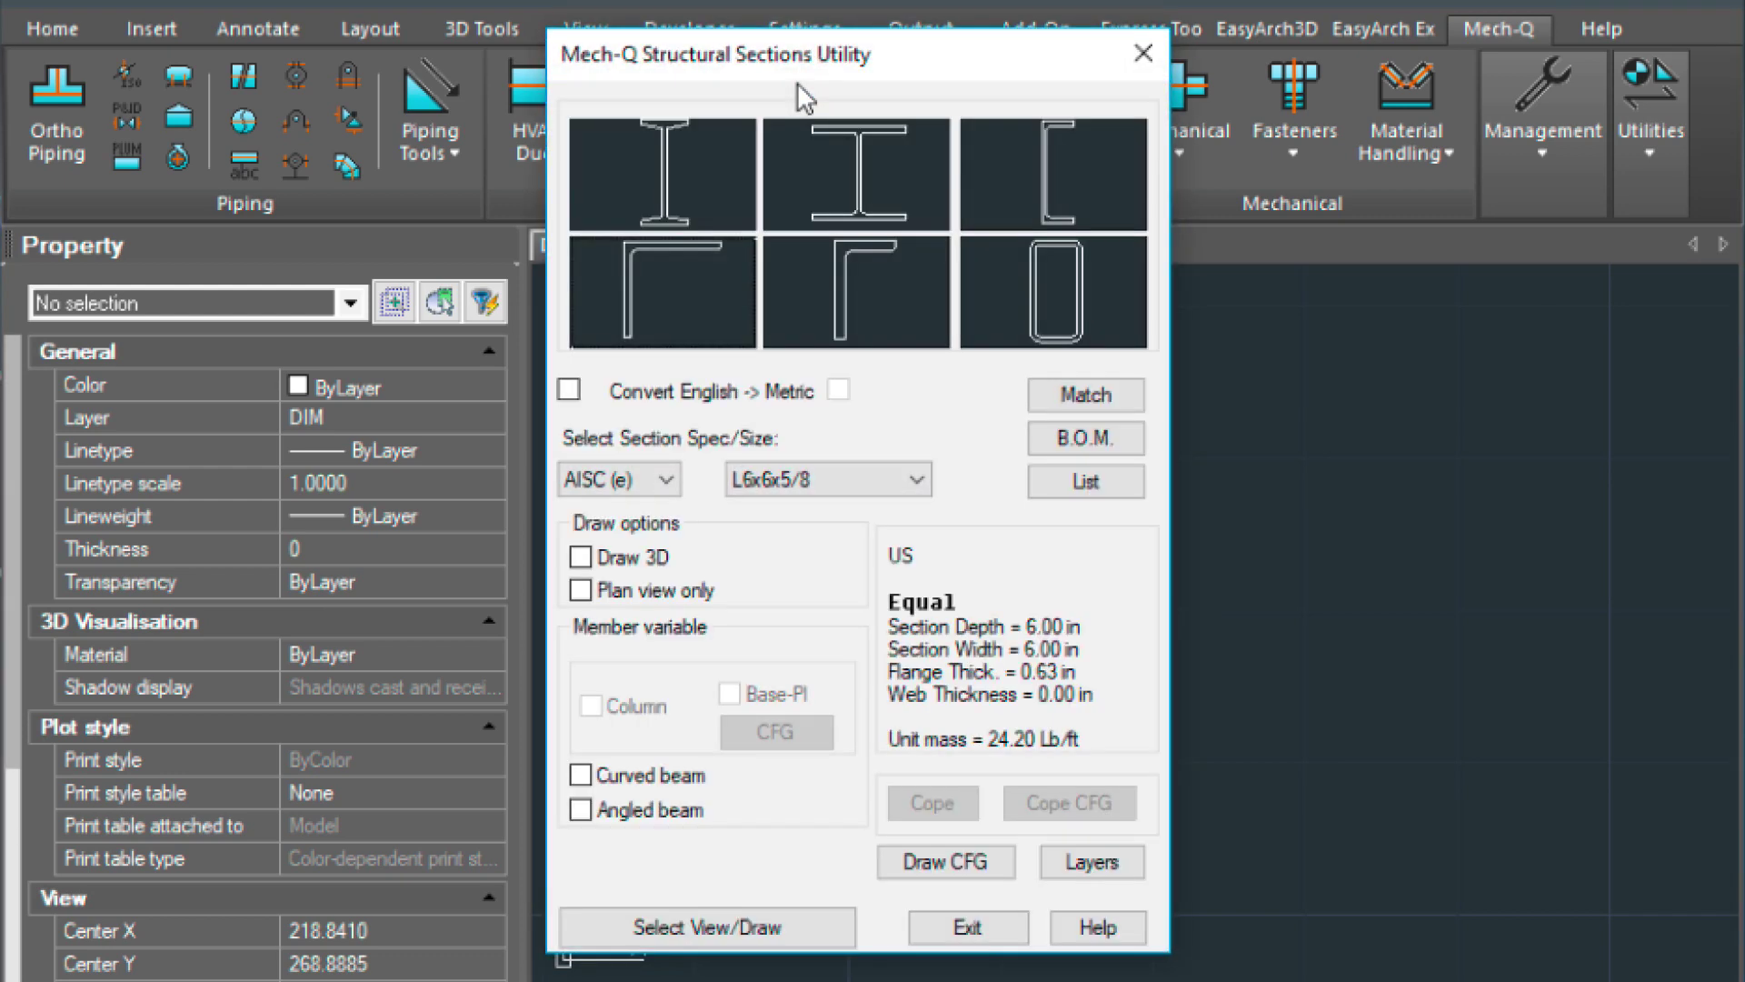
{"action": "left_click", "coordinate": [853, 164]}
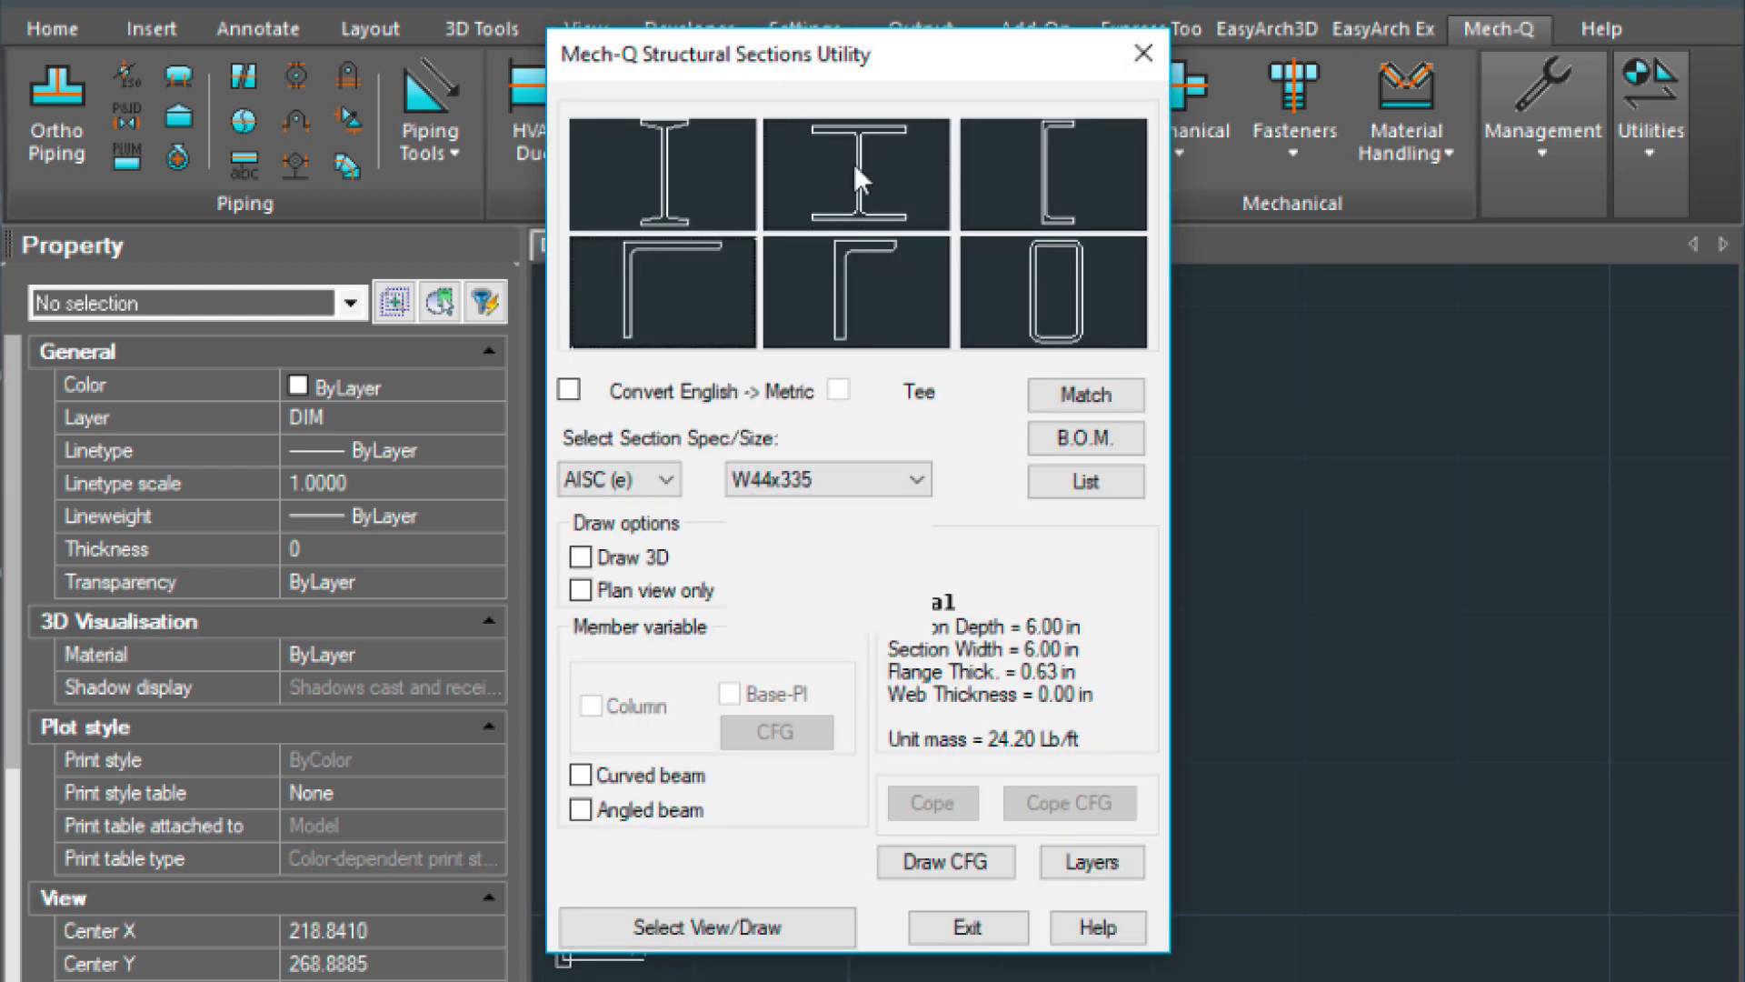
{"action": "left_click", "coordinate": [916, 479]}
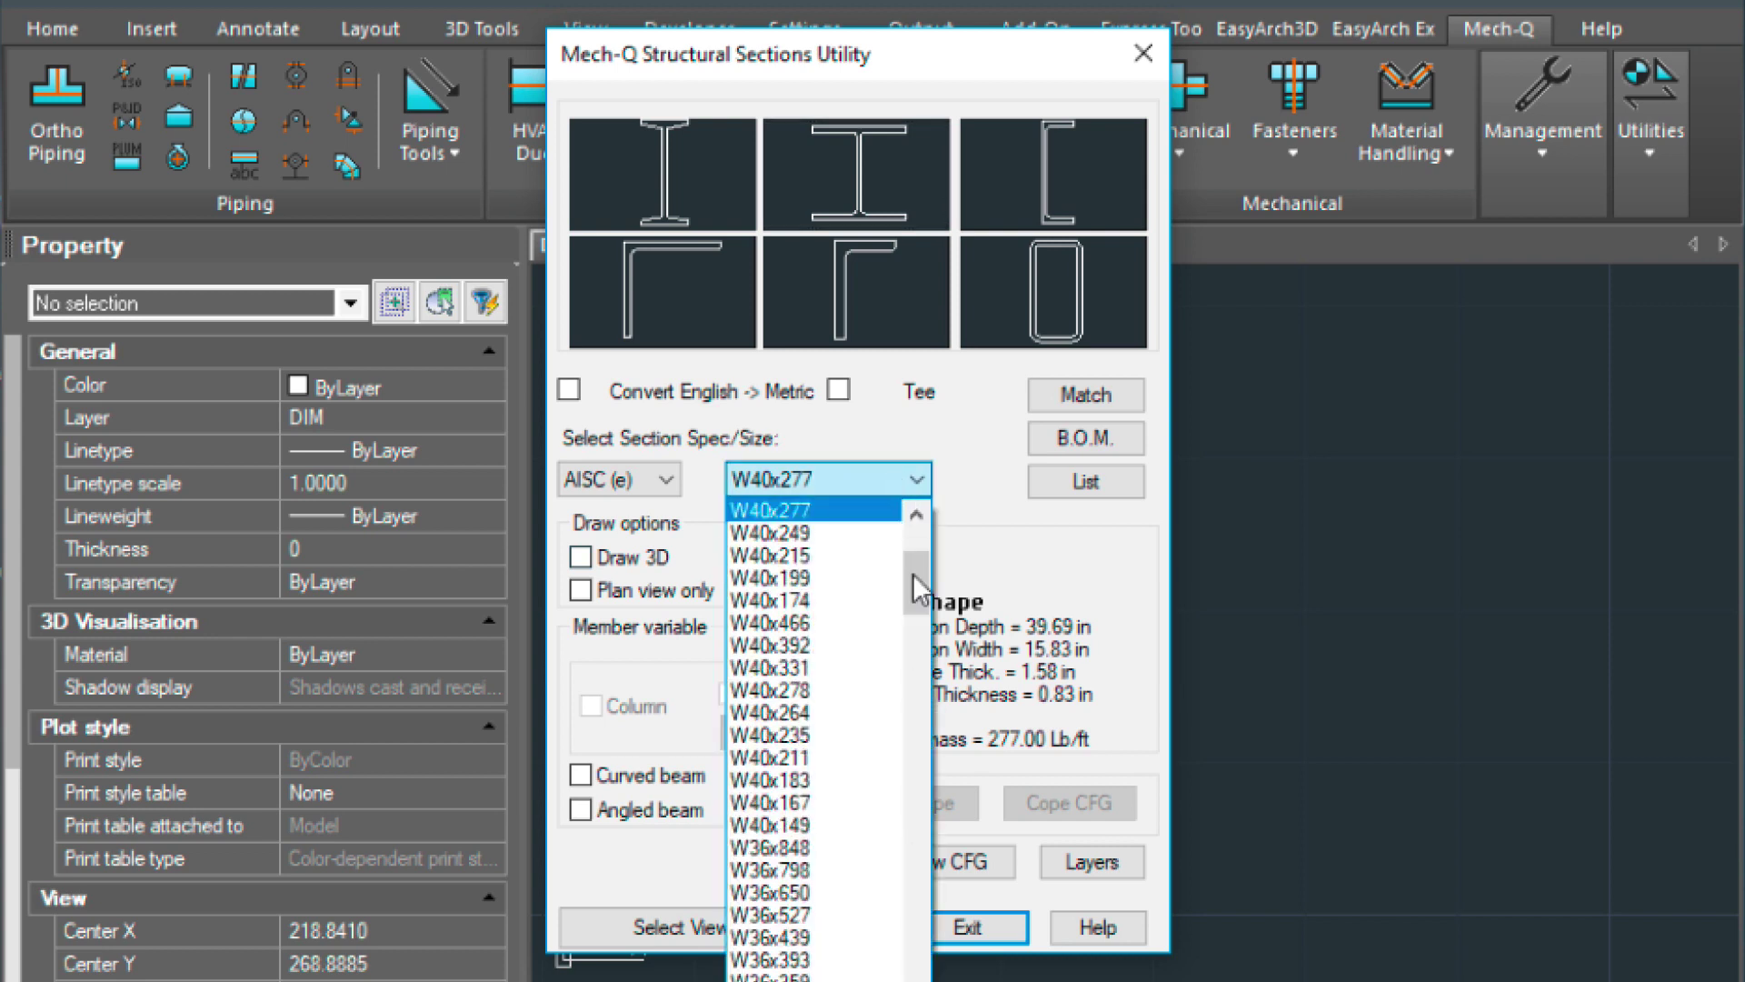
{"action": "left_click_drag", "start_coordinate": [920, 604], "coordinate": [922, 758]}
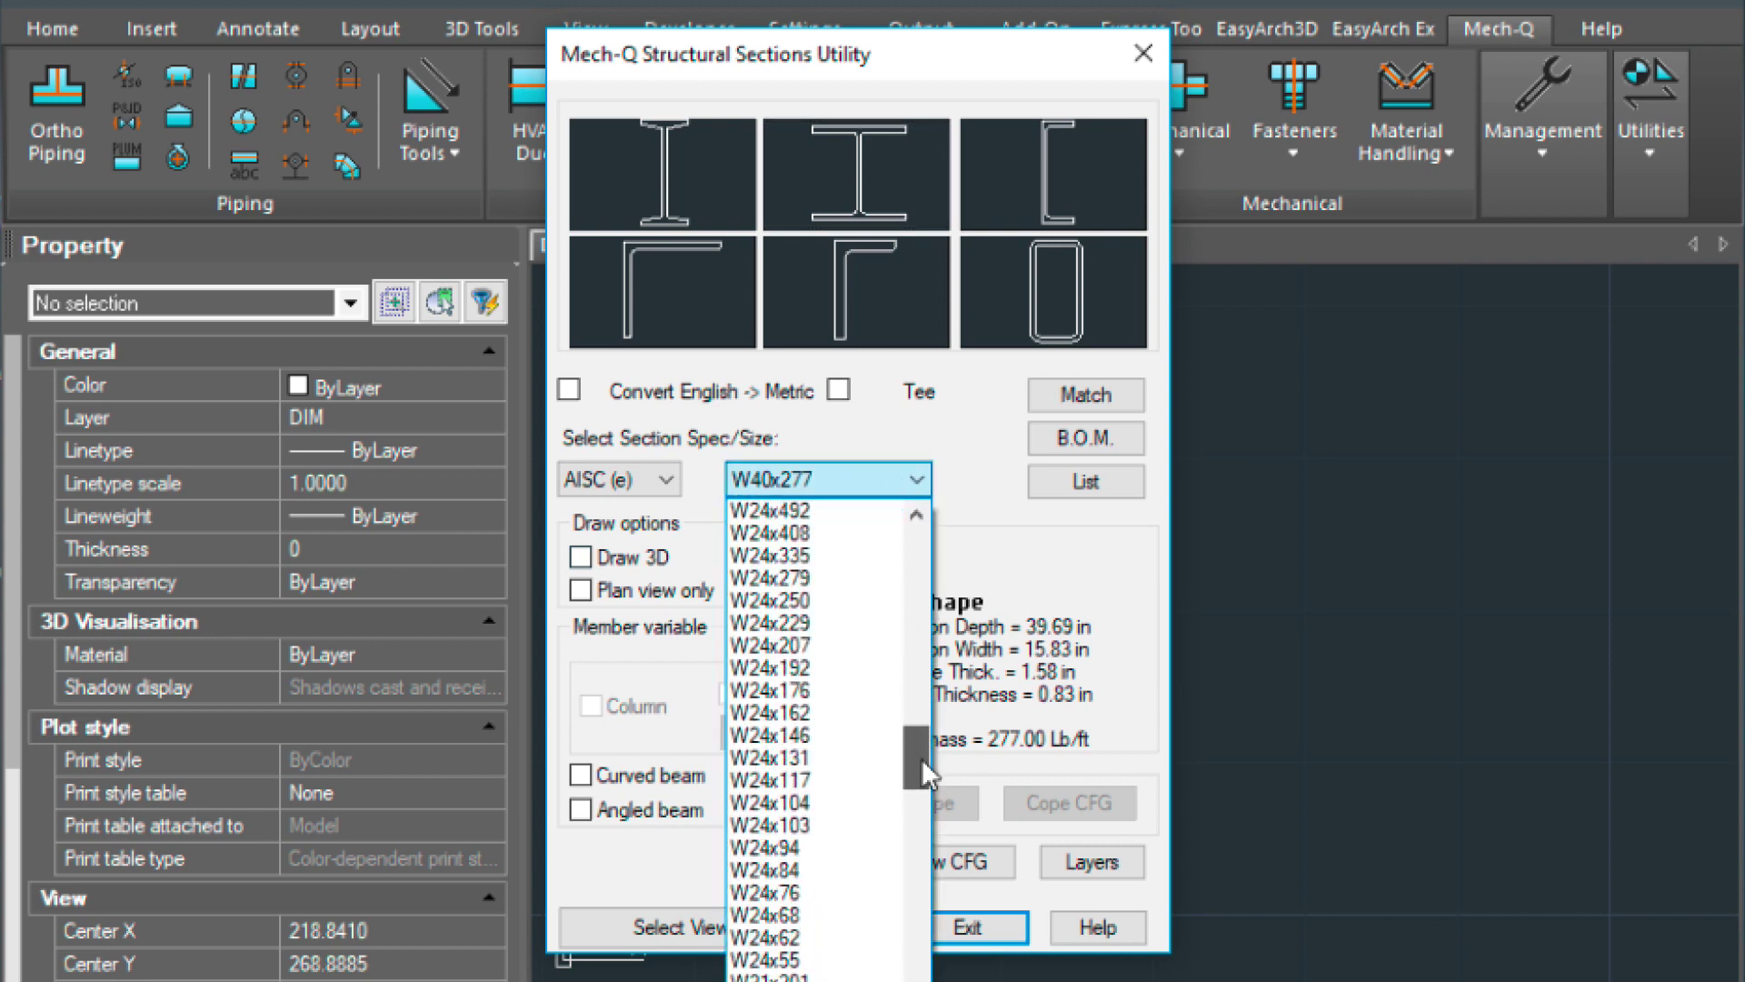
{"action": "left_click", "coordinate": [821, 895]}
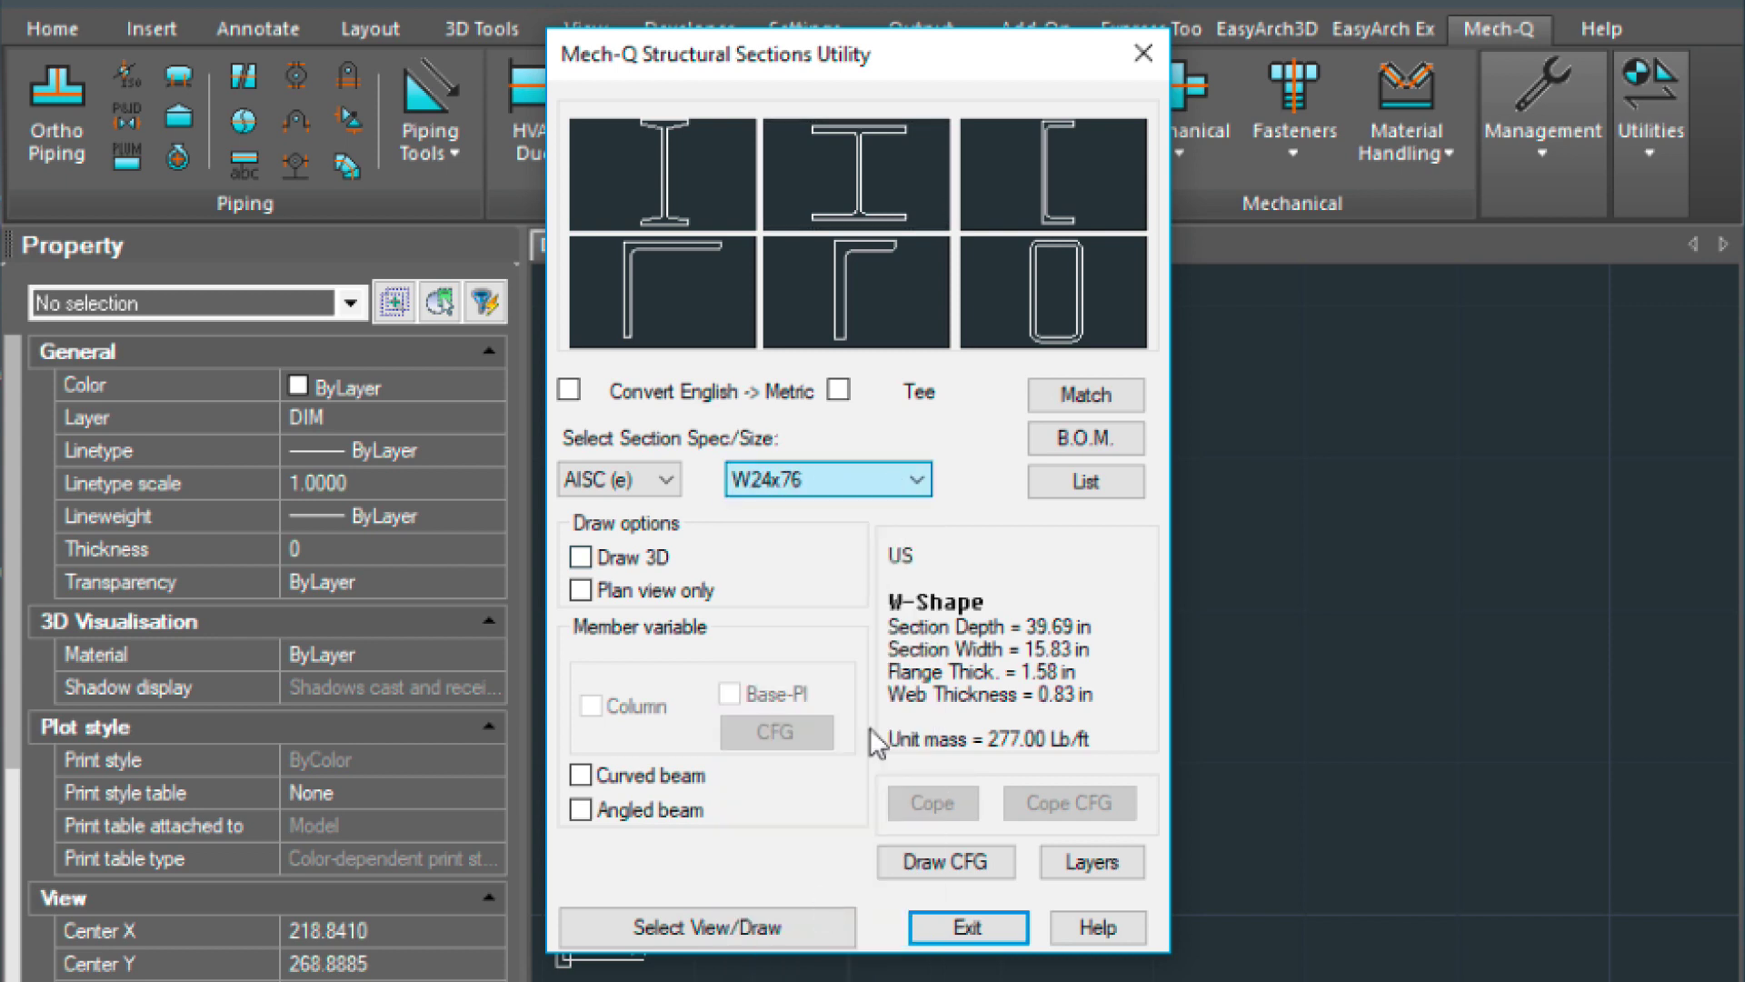
{"action": "left_click", "coordinate": [785, 929]}
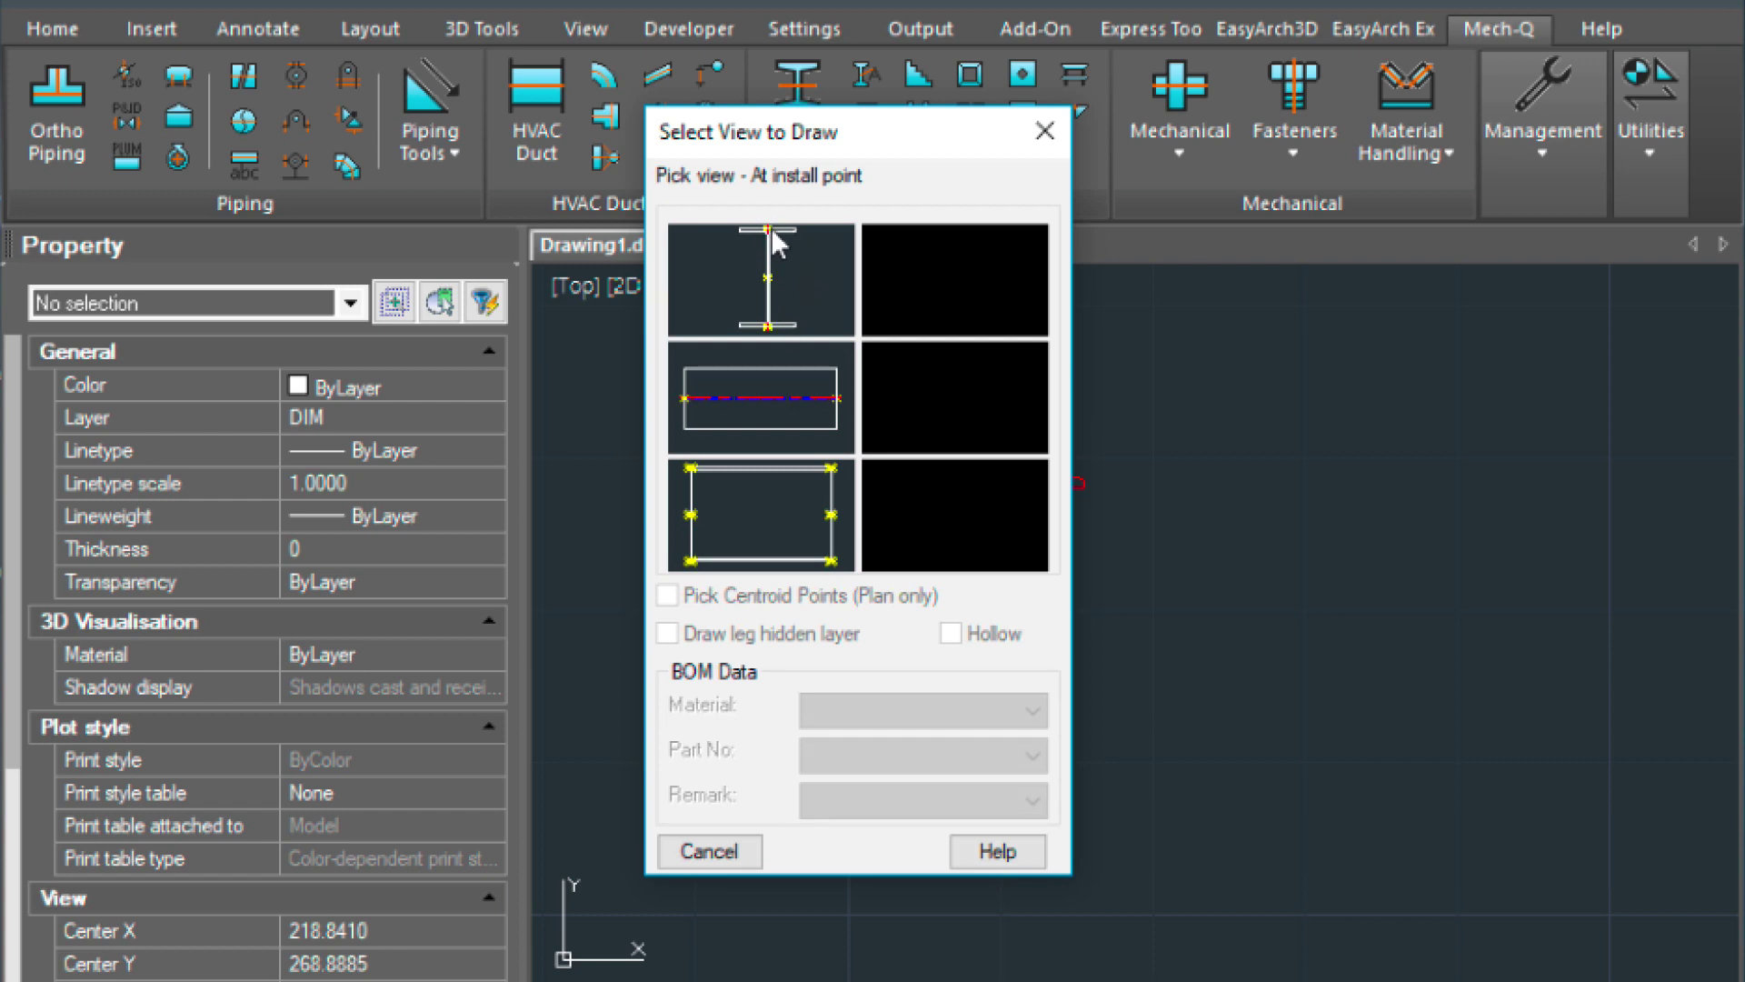
{"action": "left_click", "coordinate": [778, 246]}
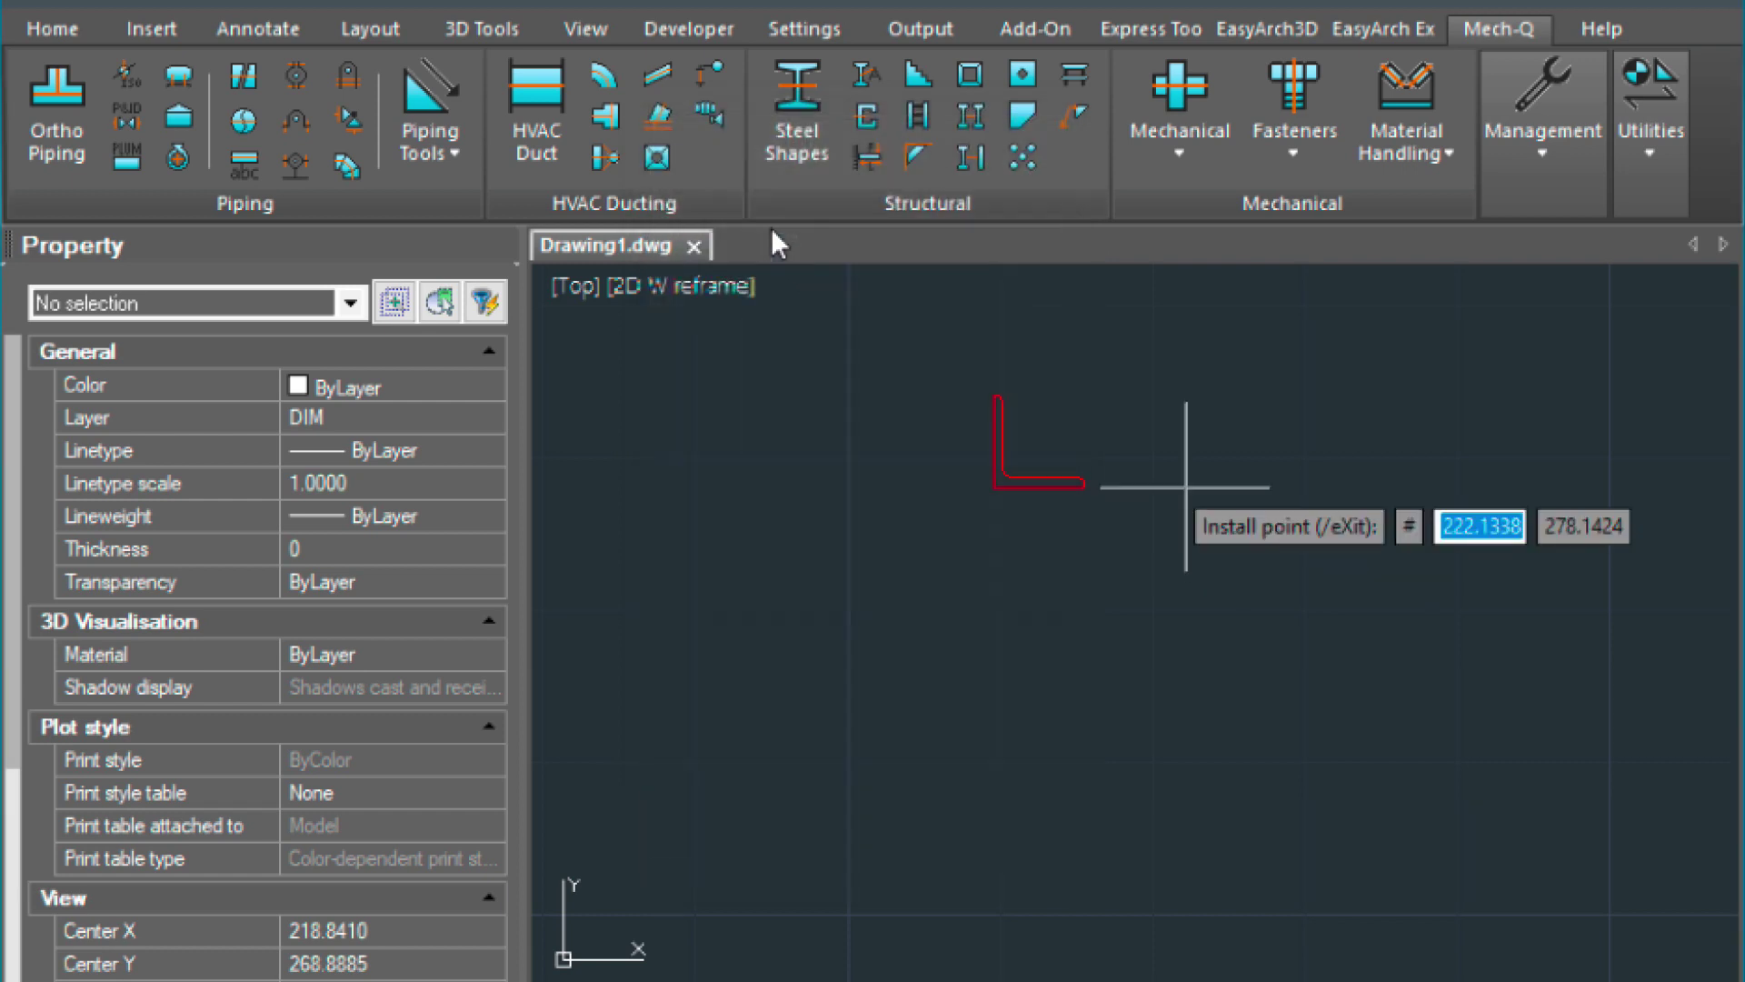
{"action": "left_click", "coordinate": [1085, 486]}
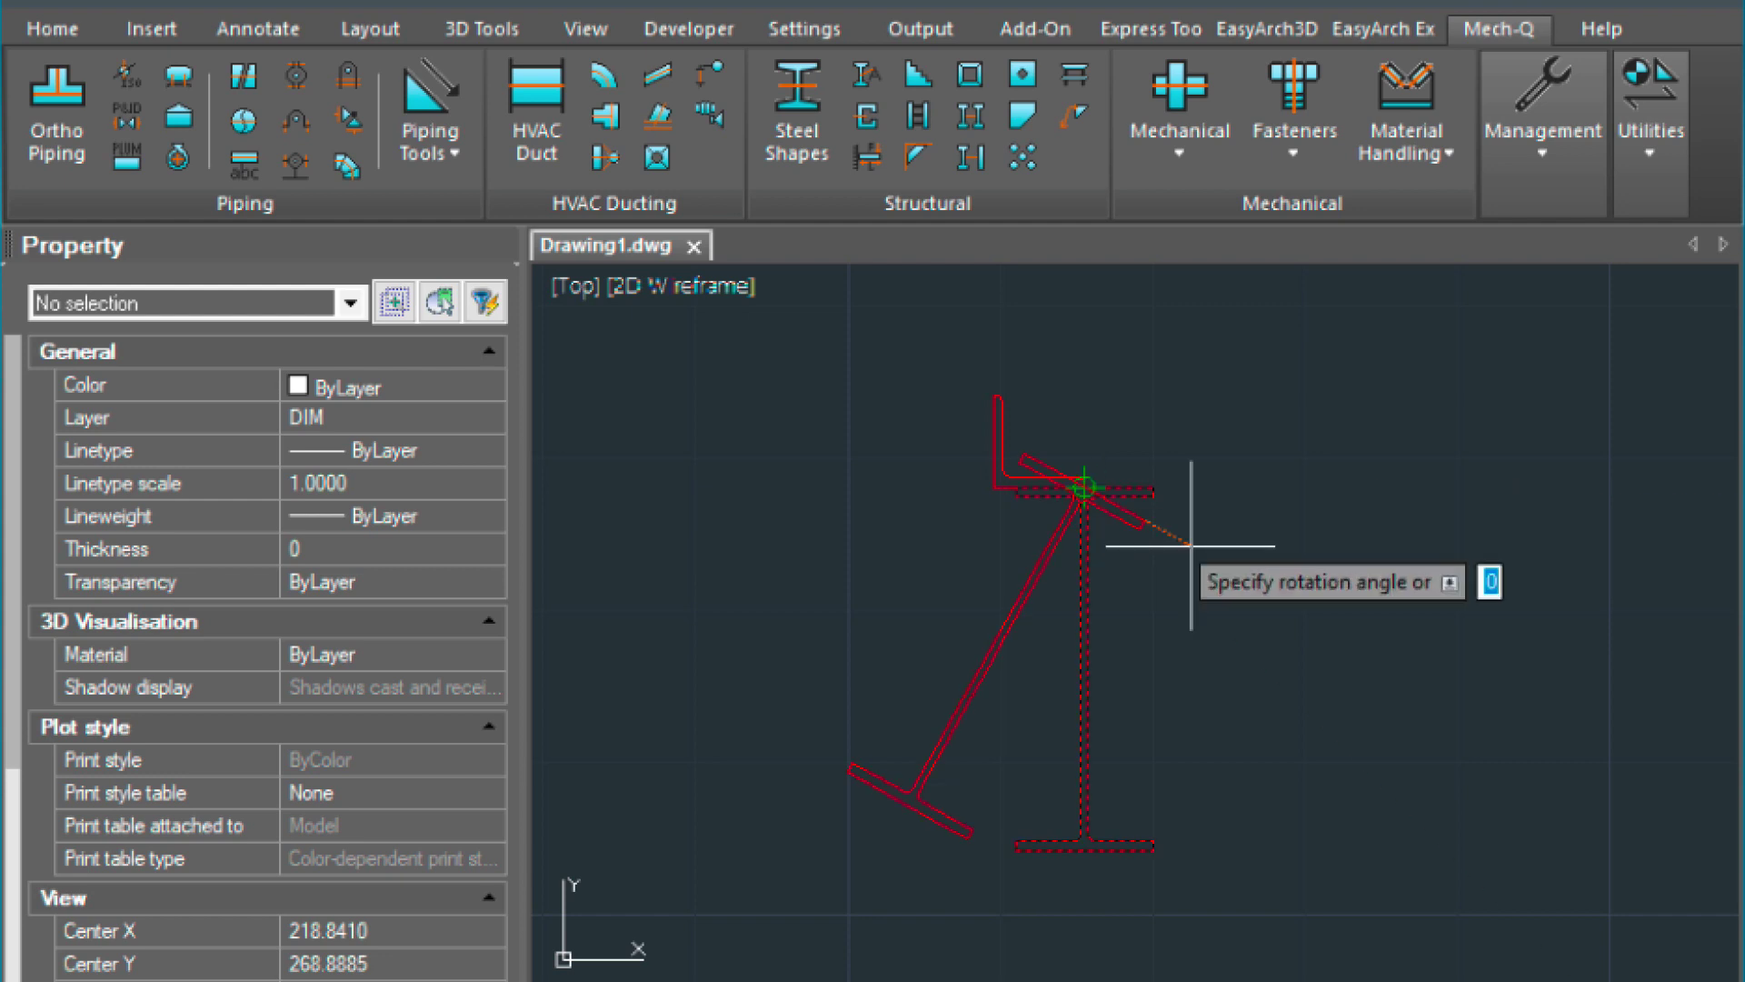
{"action": "left_click", "coordinate": [1225, 486]}
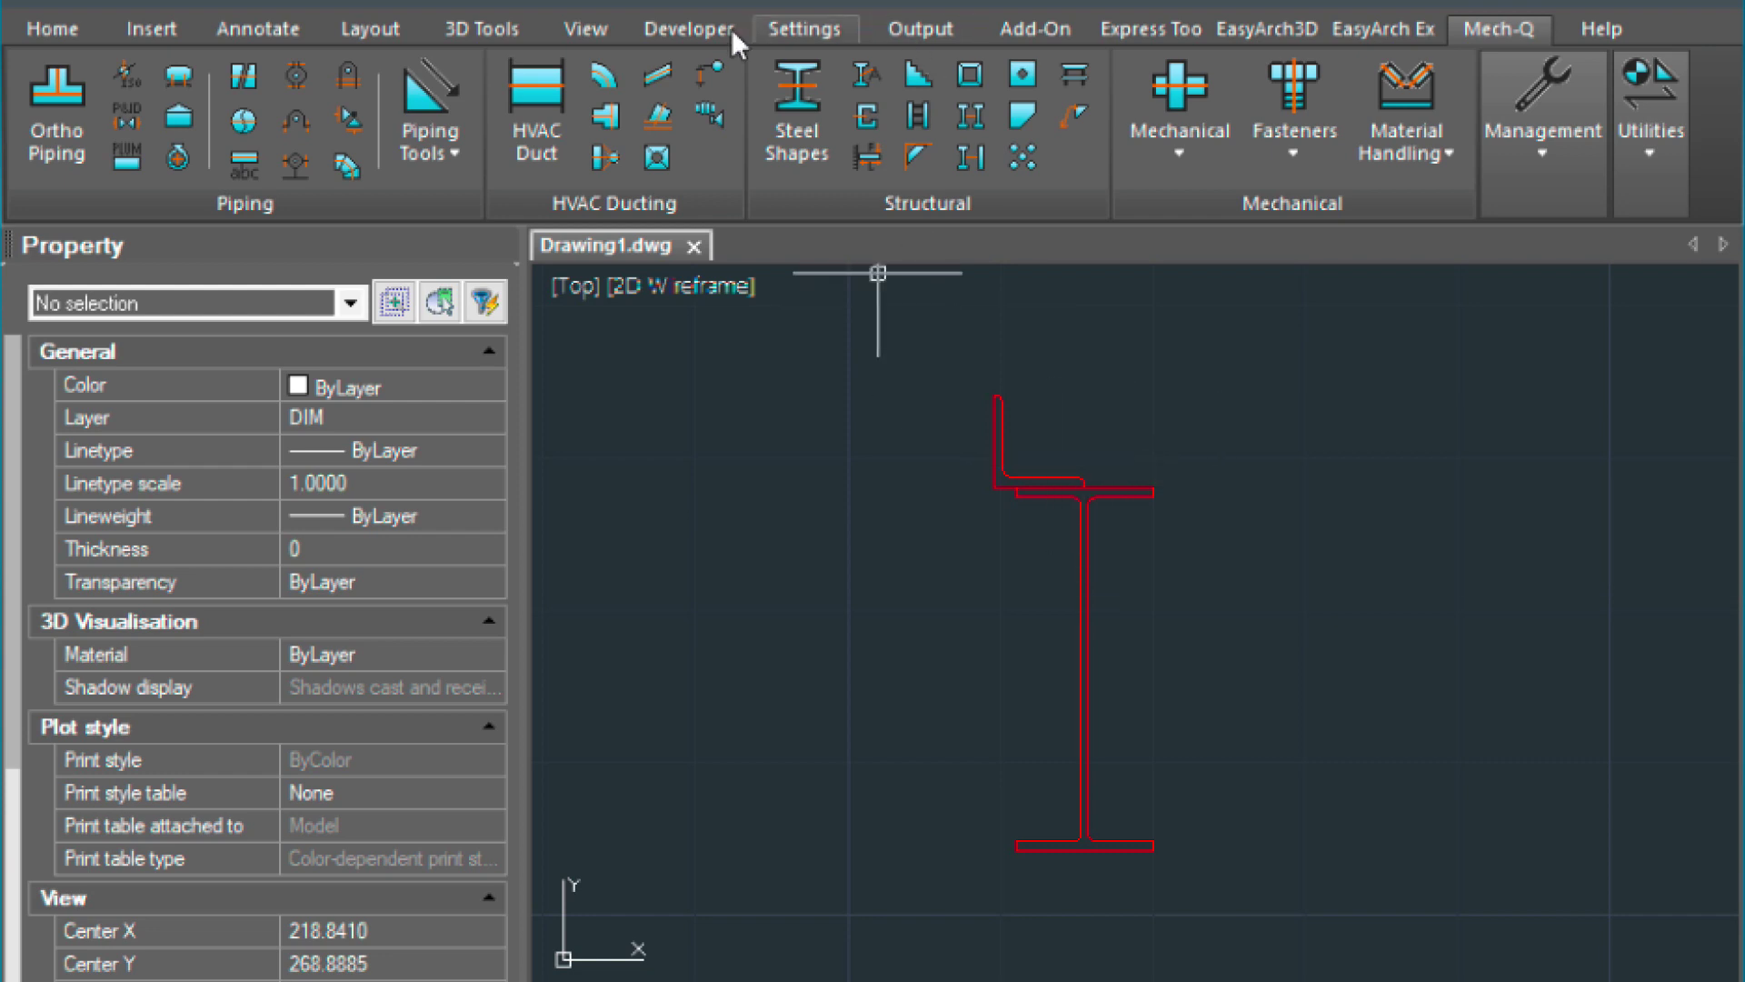
Step: Make MAIN the current layer
{"action": "left_click", "coordinate": [609, 2]}
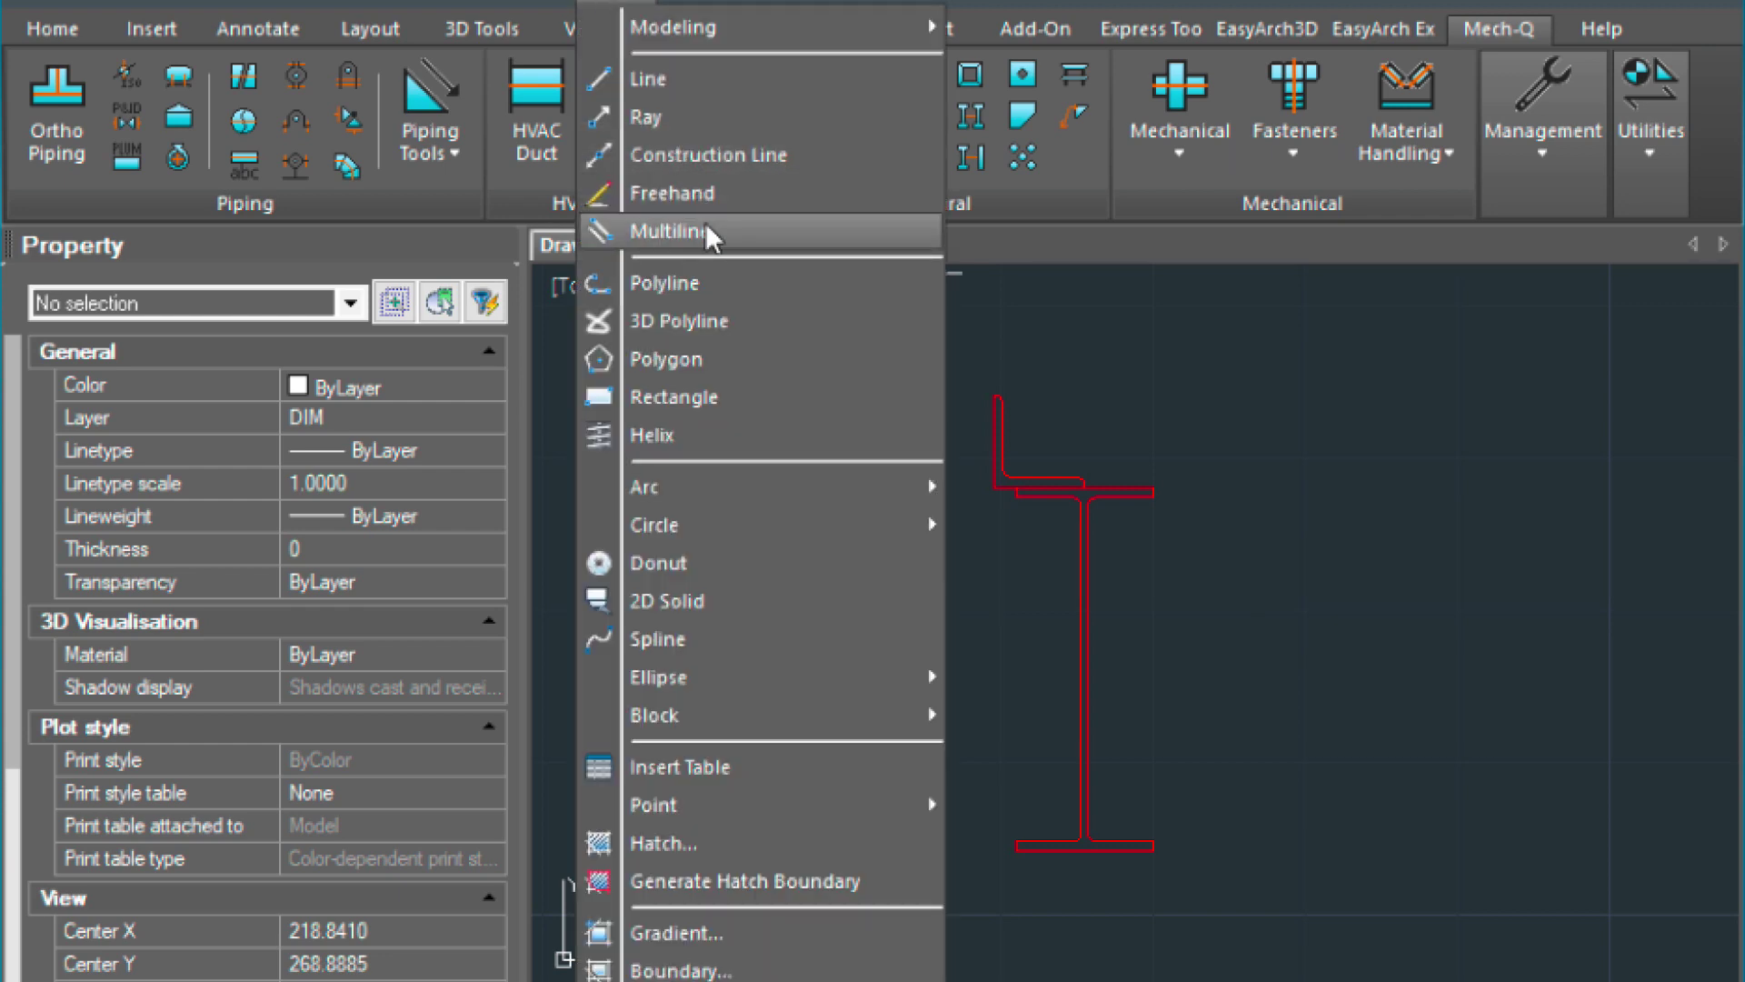
{"action": "left_click", "coordinate": [625, 249]}
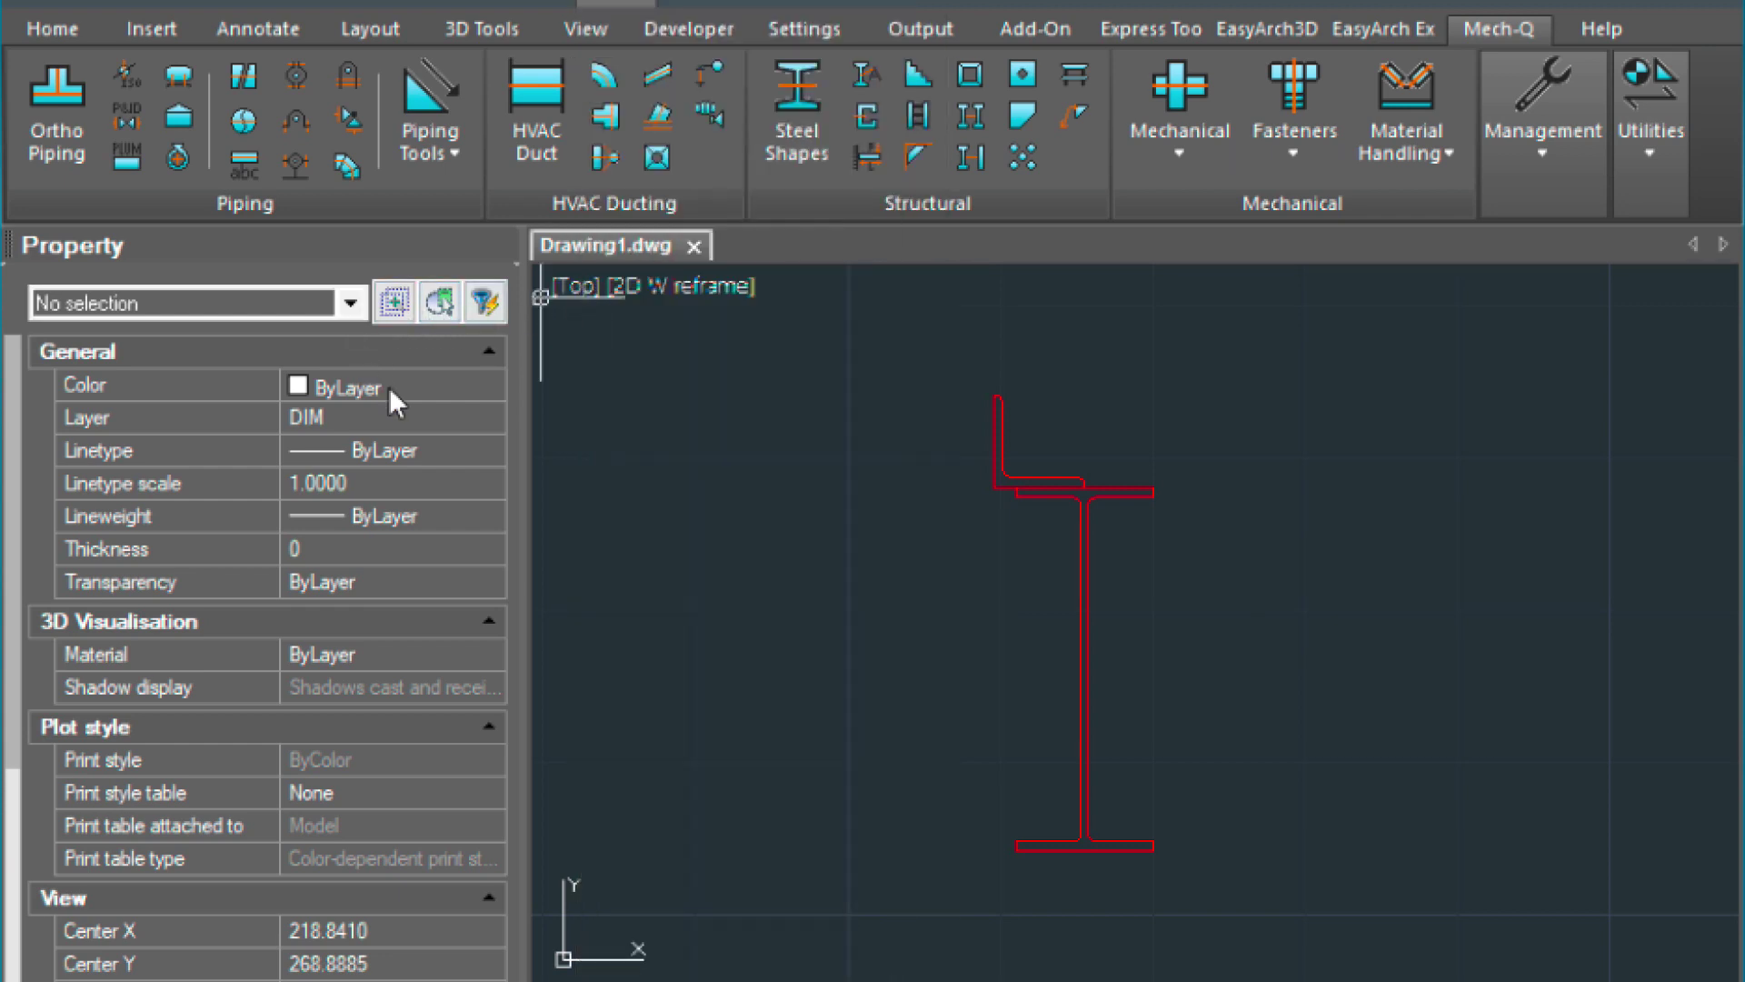
{"action": "left_click", "coordinate": [472, 416]}
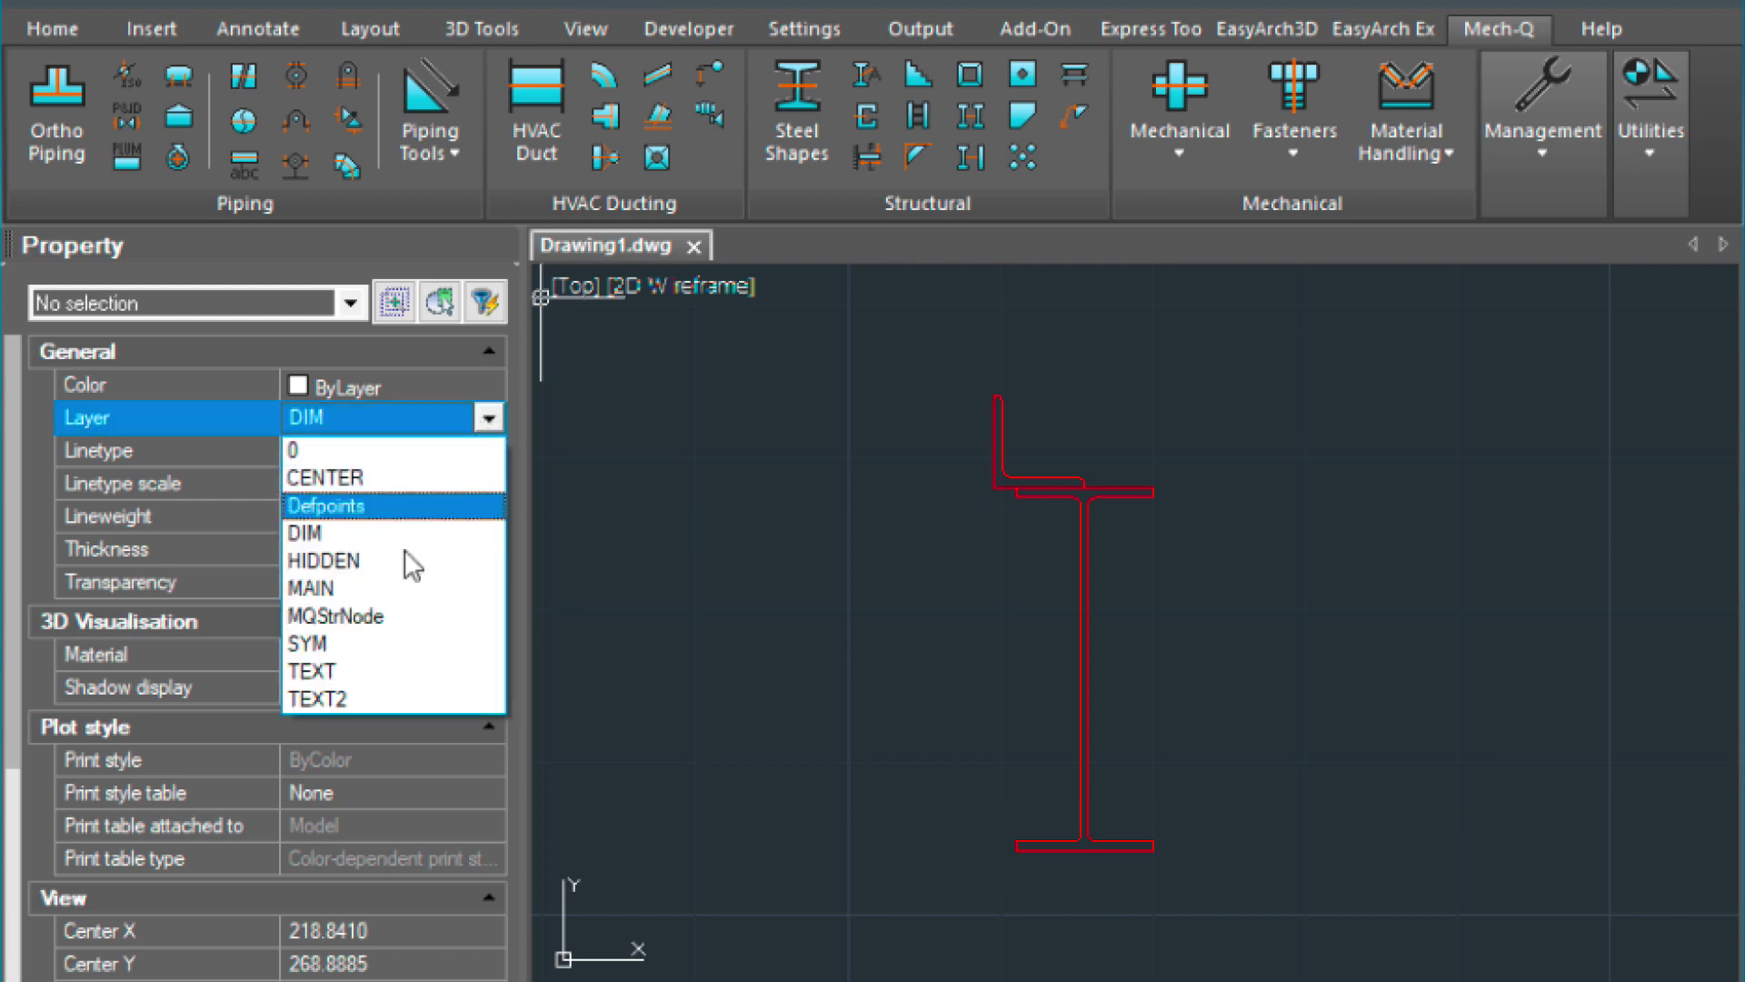
{"action": "left_click", "coordinate": [393, 589]}
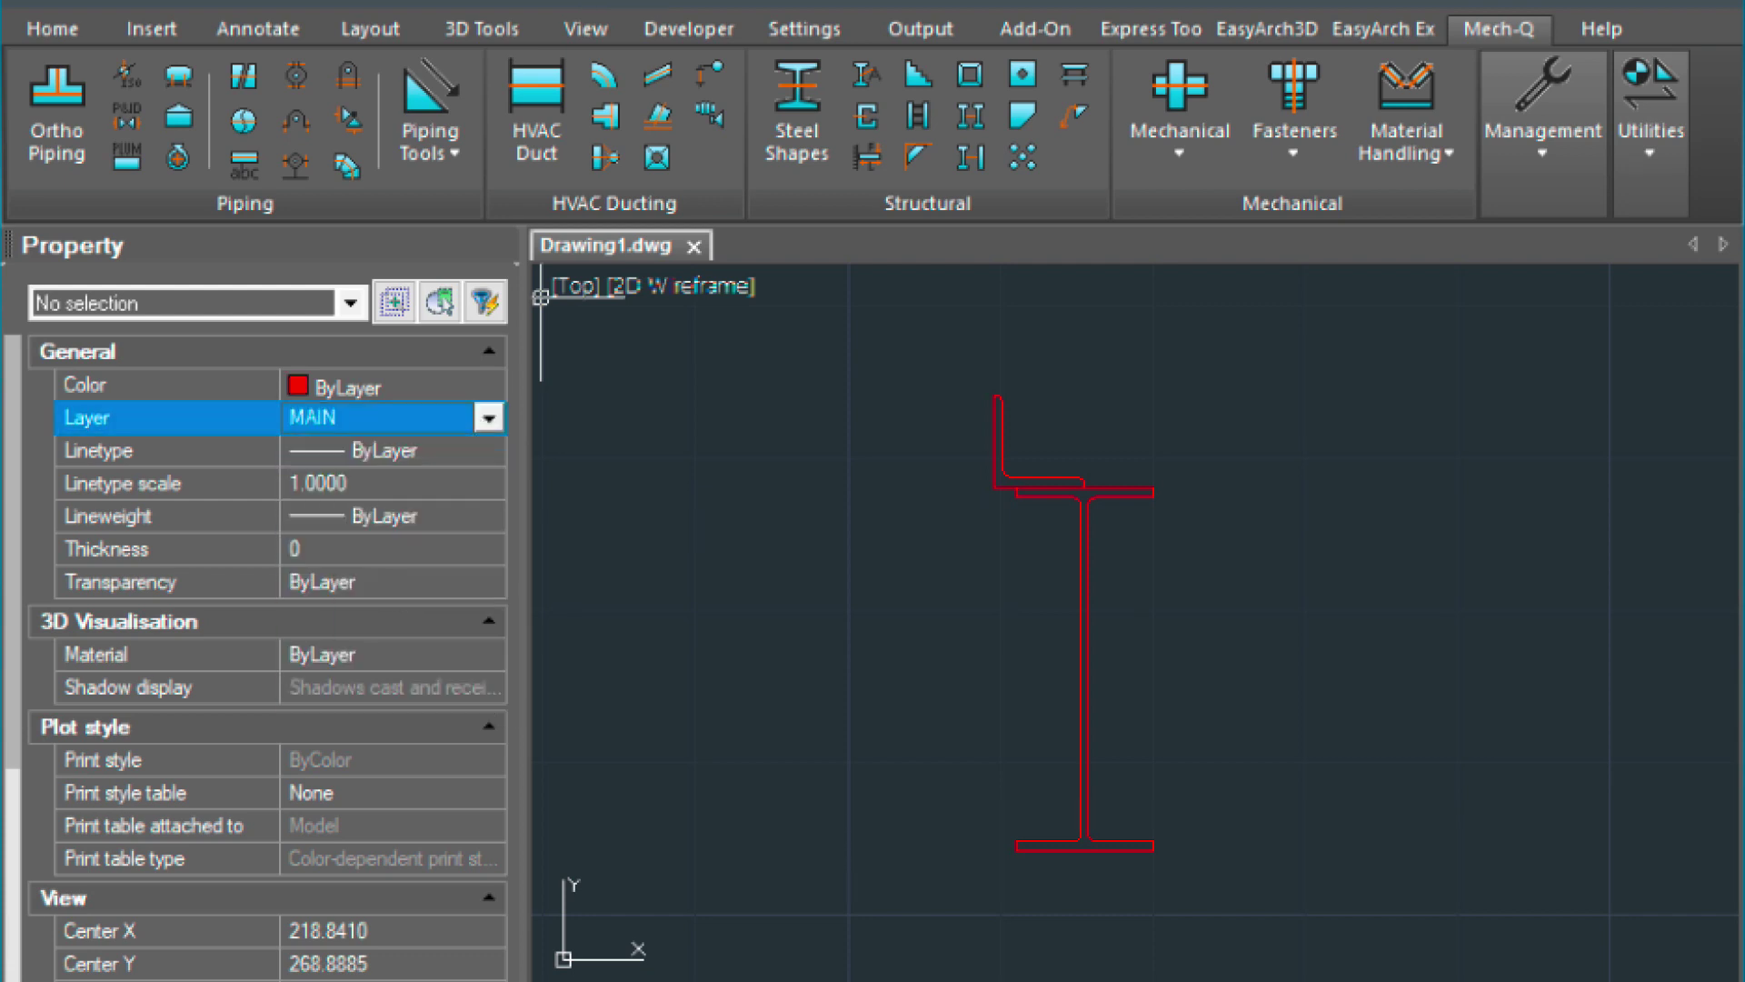
Step: Start a multiline at scale 0.6 in the free area right of the beam, with a first segment 1 unit straight down
{"action": "left_click", "coordinate": [641, 5]}
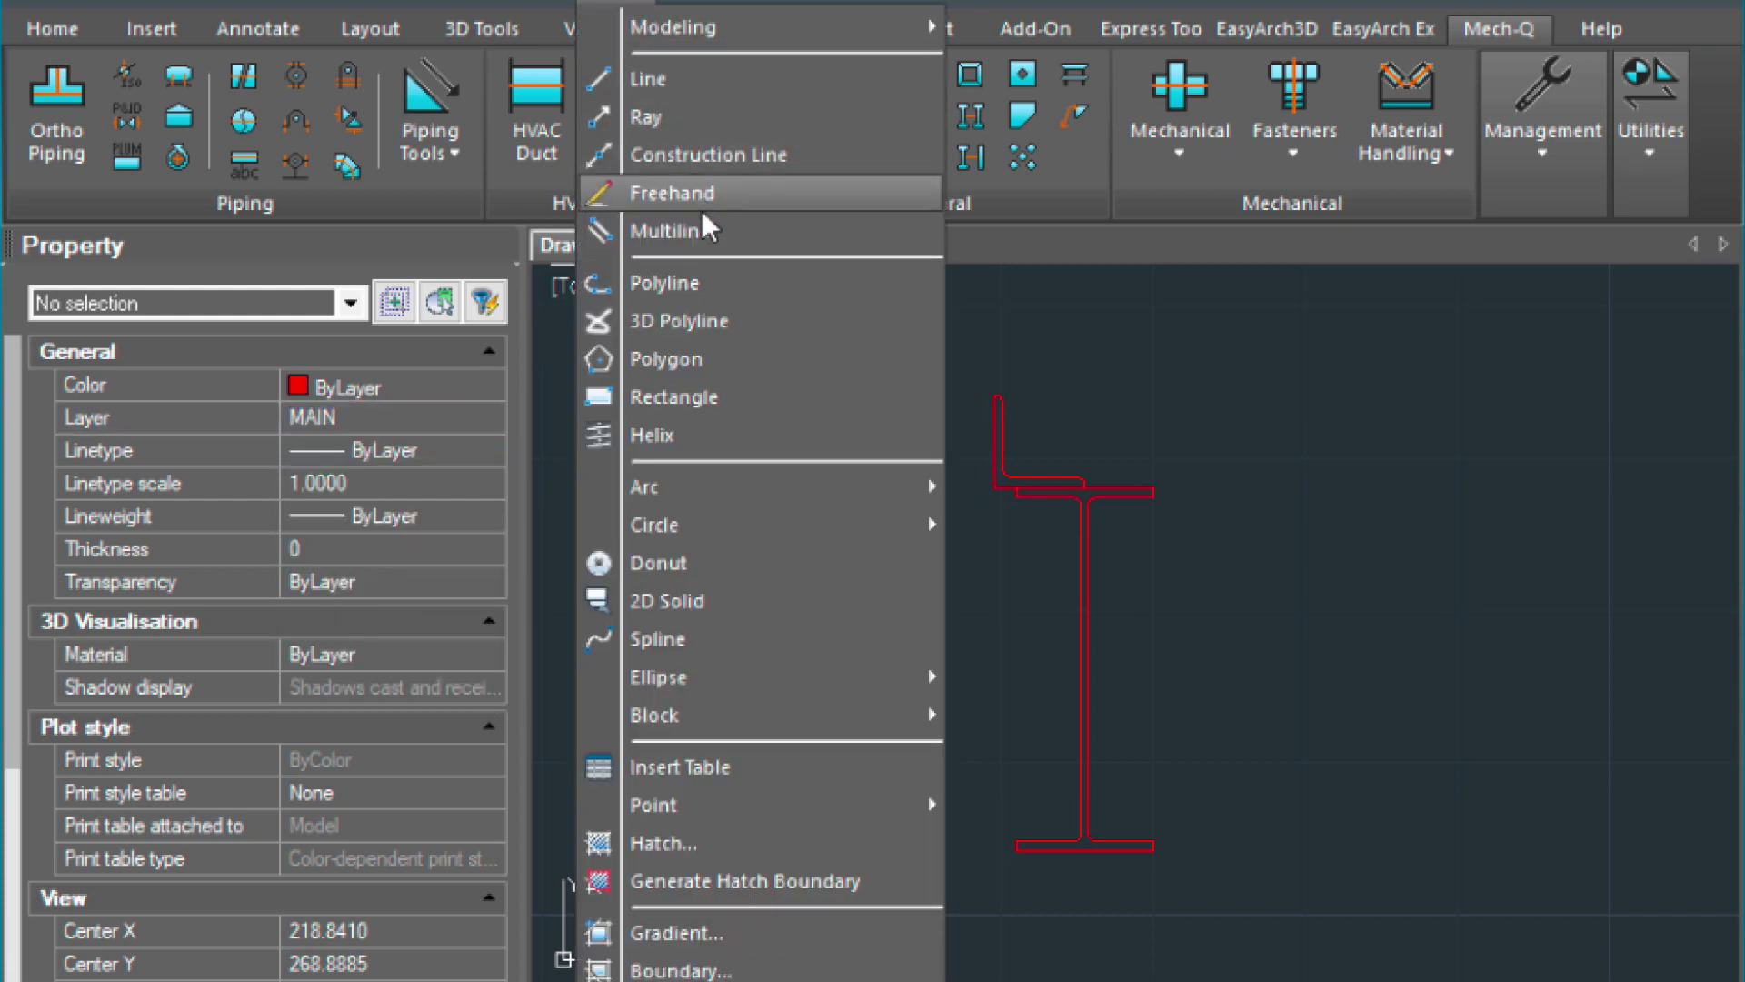
{"action": "left_click", "coordinate": [712, 233]}
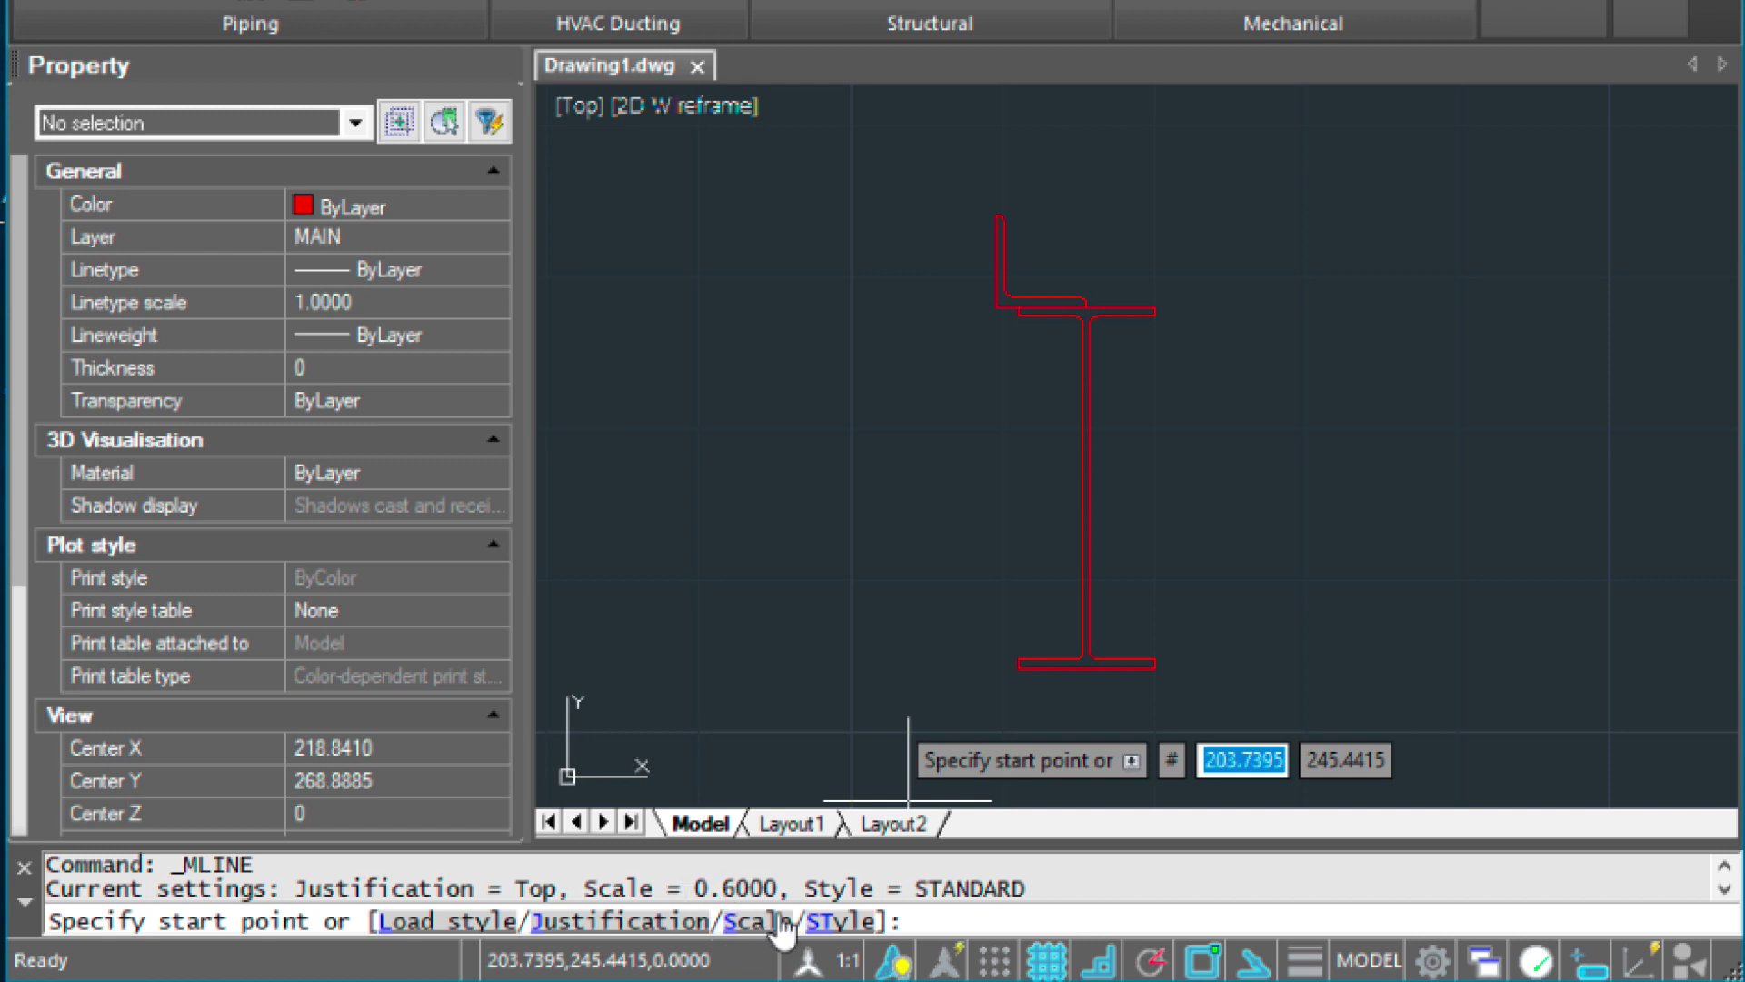
{"action": "type", "text": "s"}
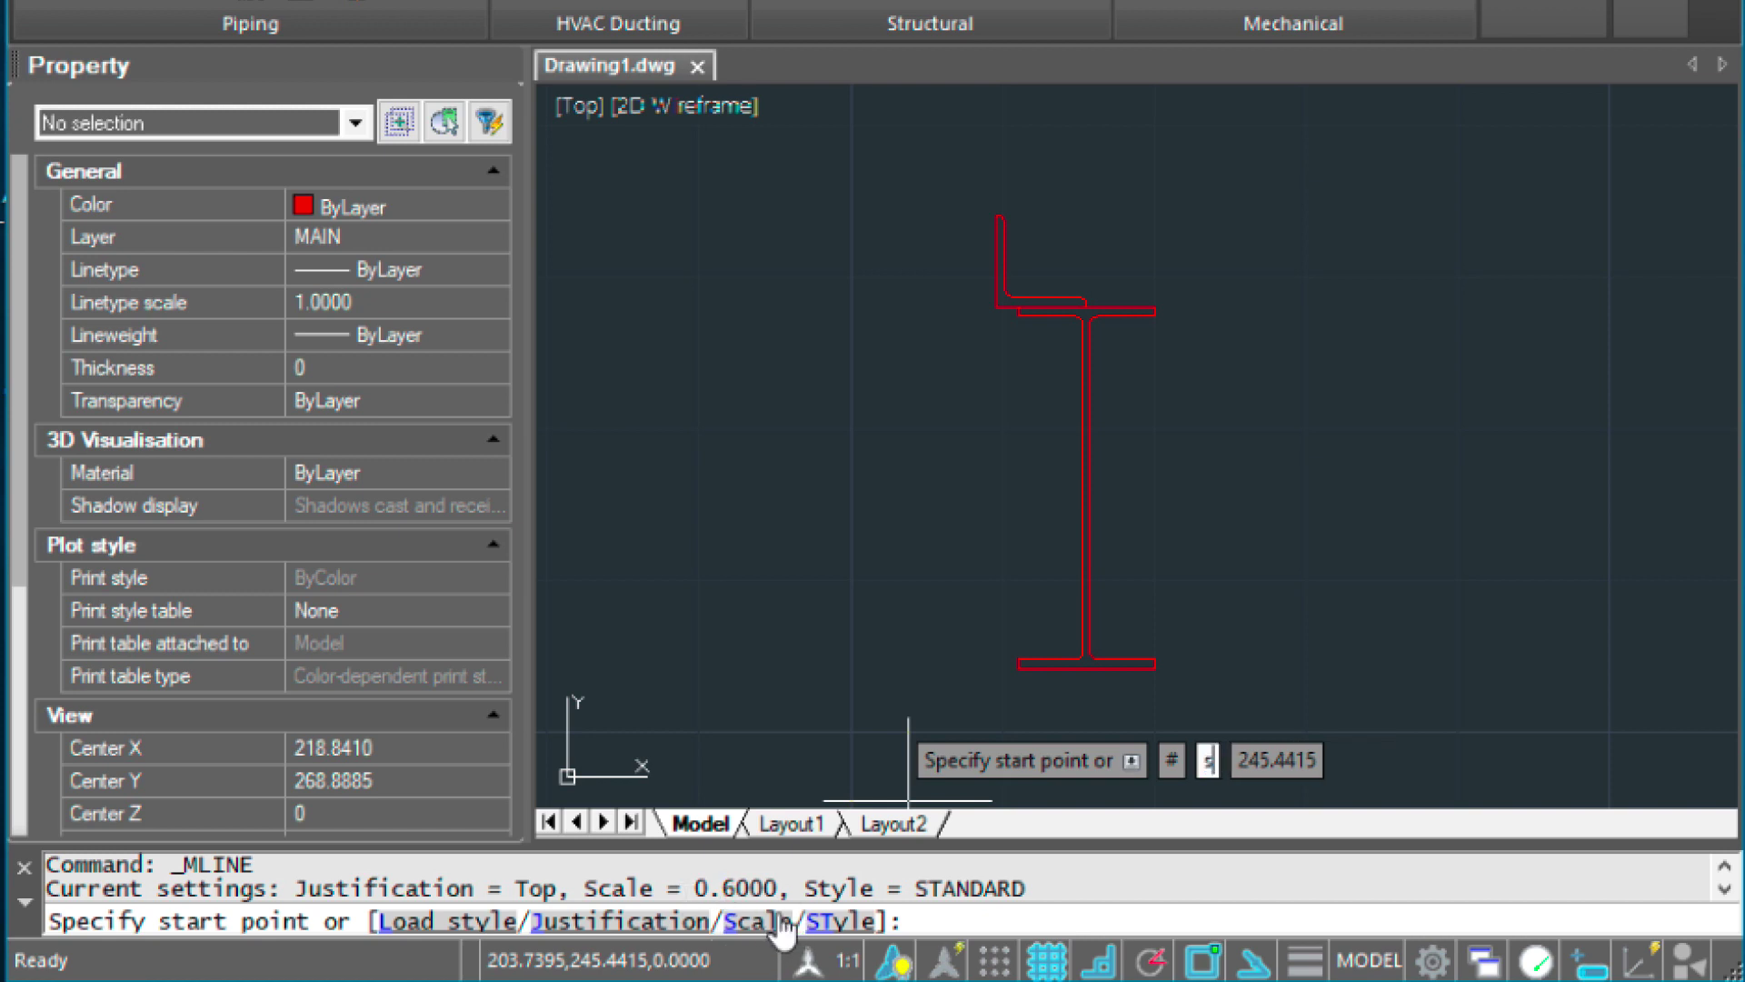
{"action": "key", "text": "Return"}
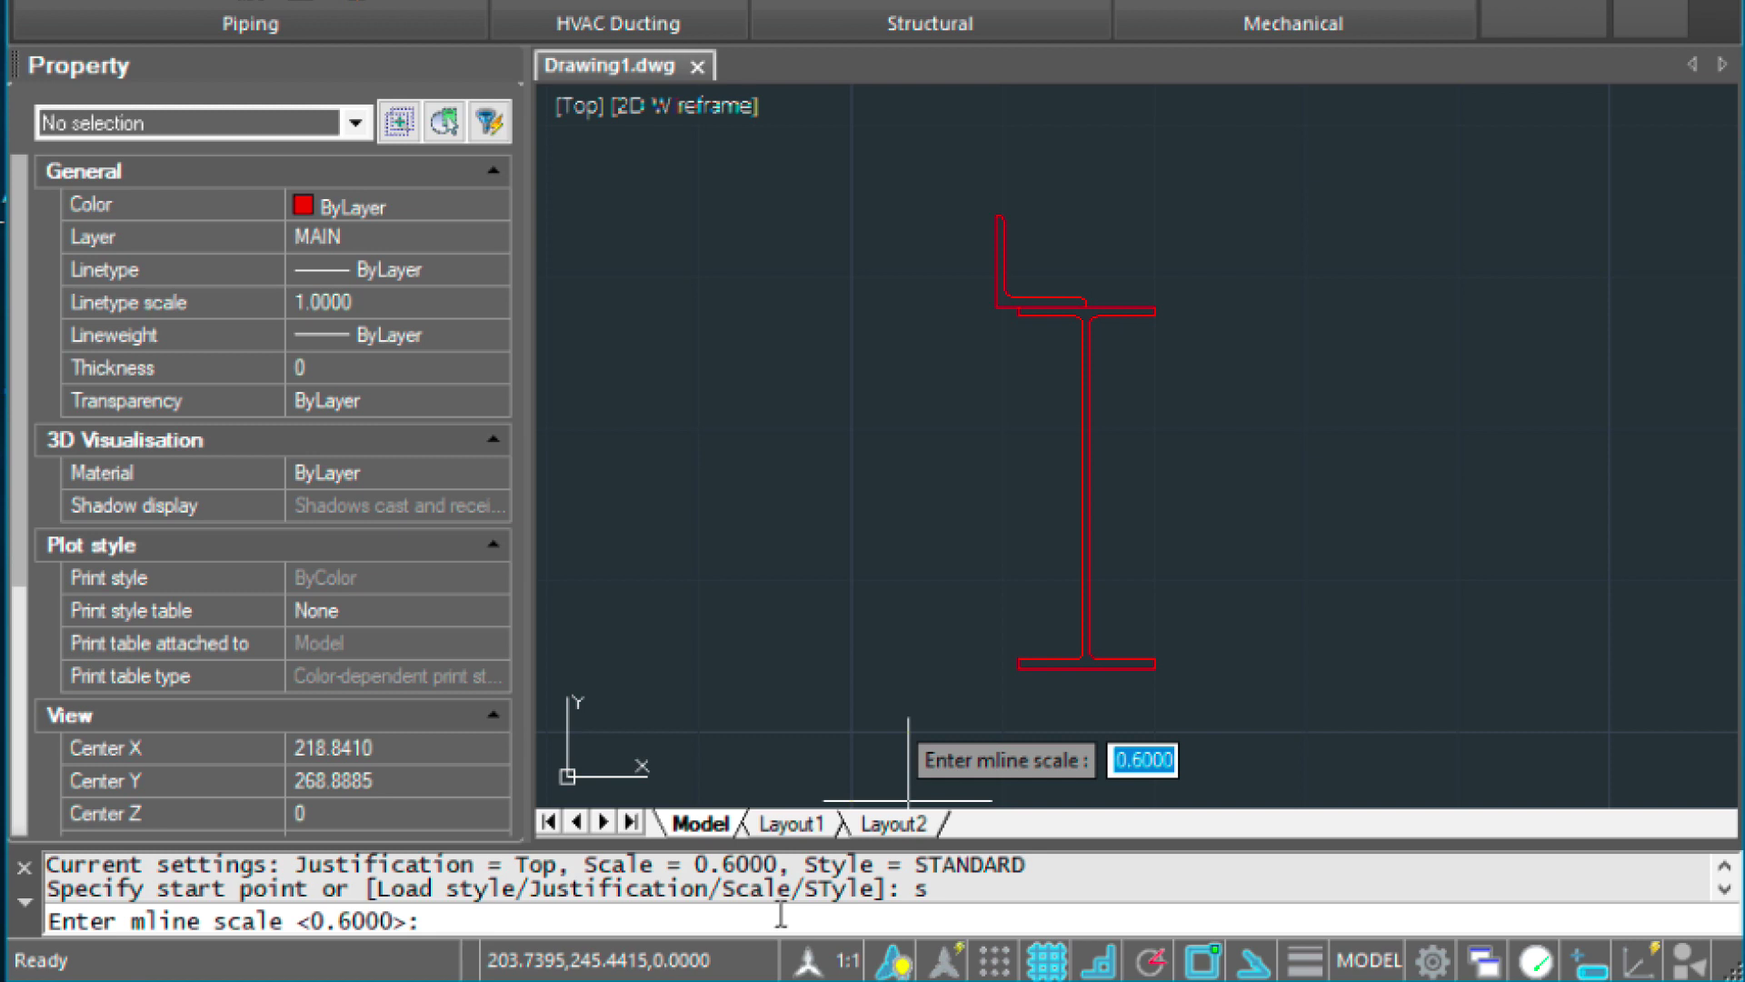
{"action": "type", "text": ".6"}
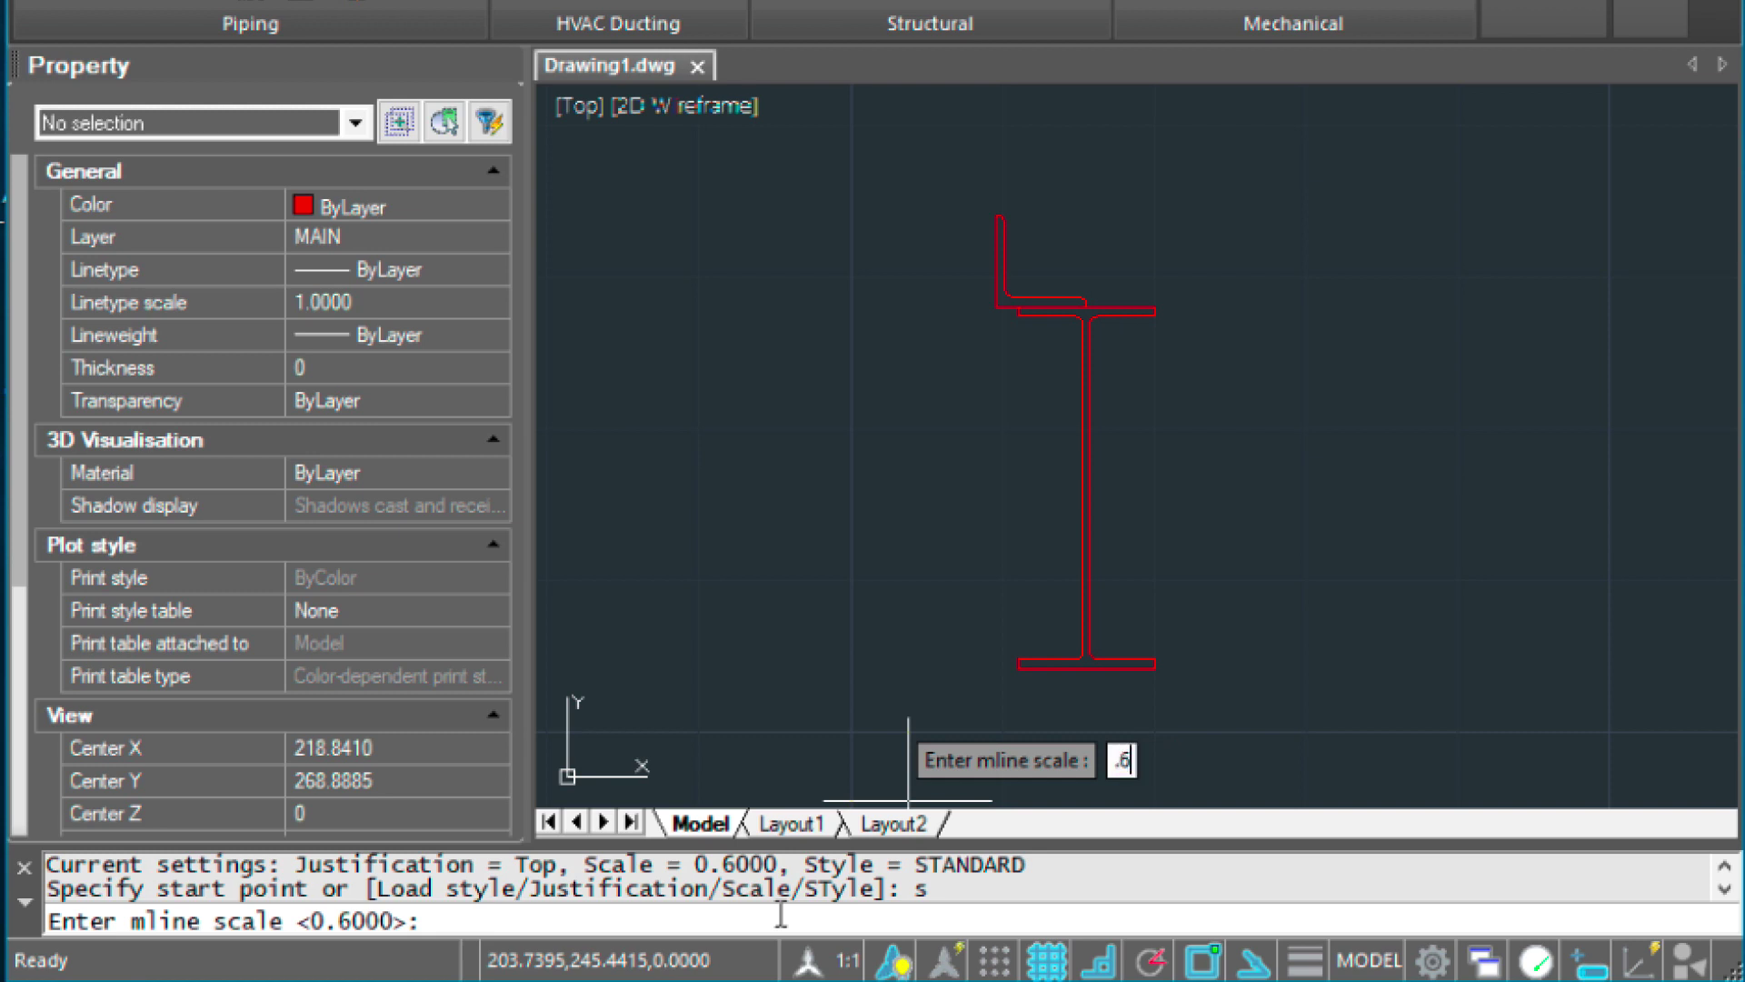
{"action": "key", "text": "Return"}
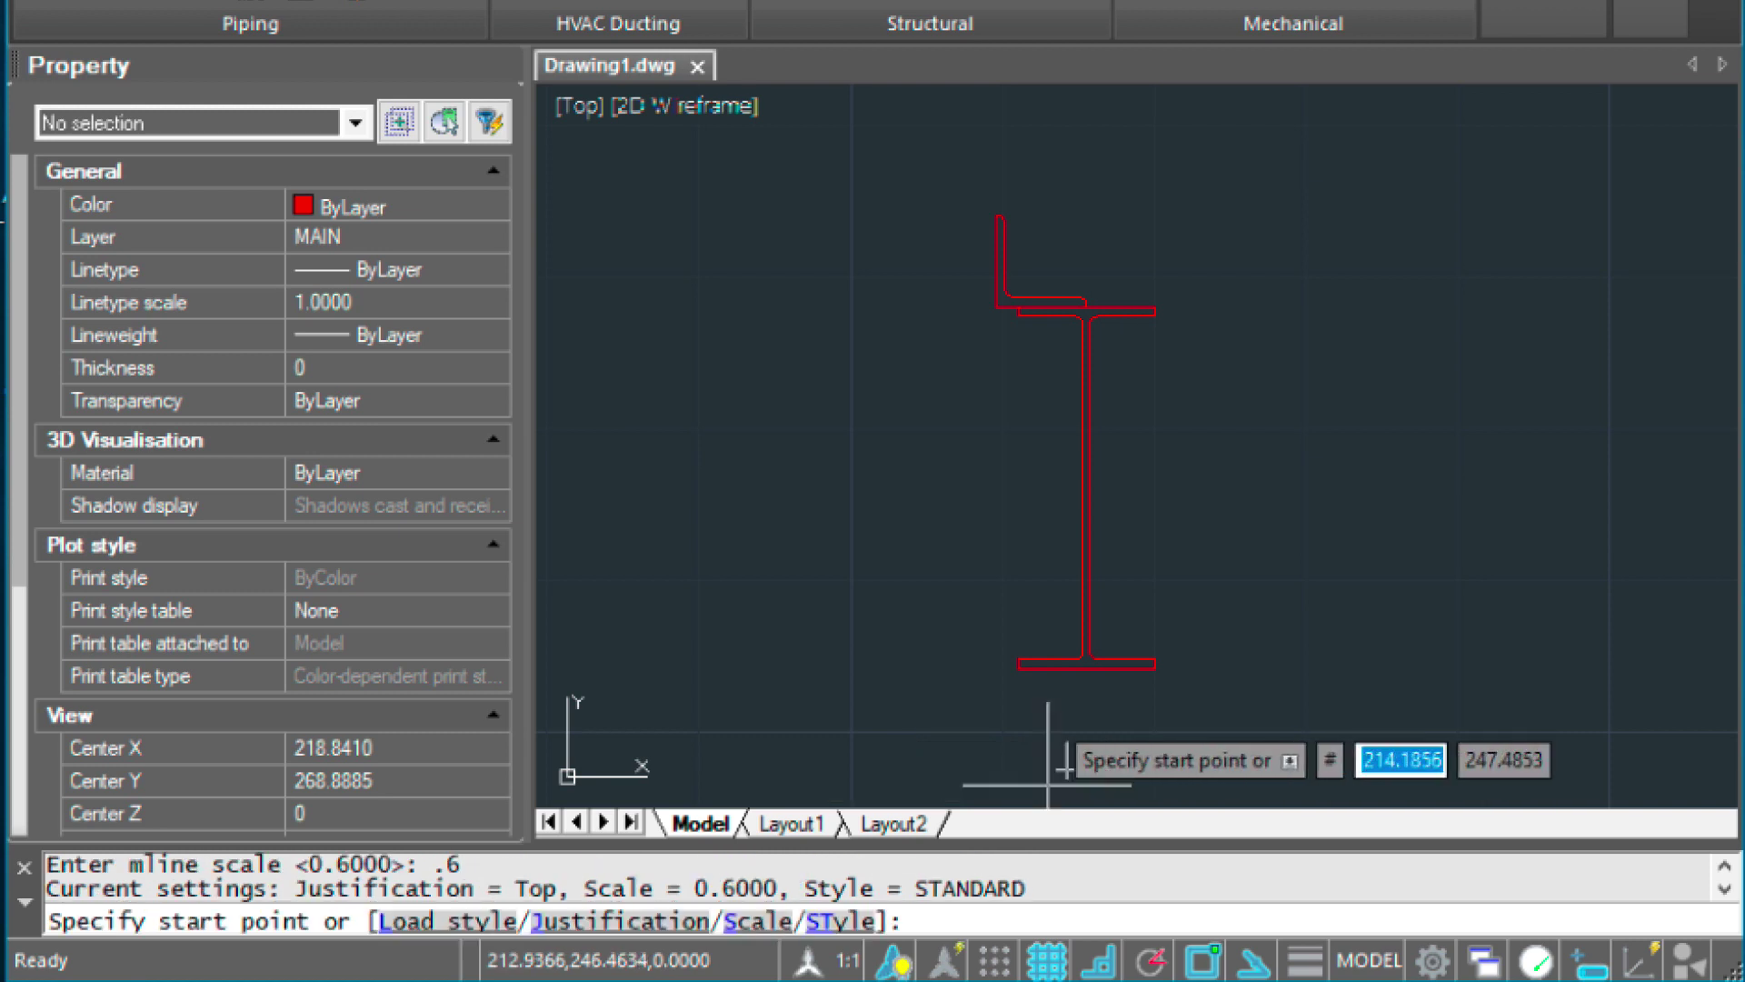
{"action": "left_click", "coordinate": [1202, 388]}
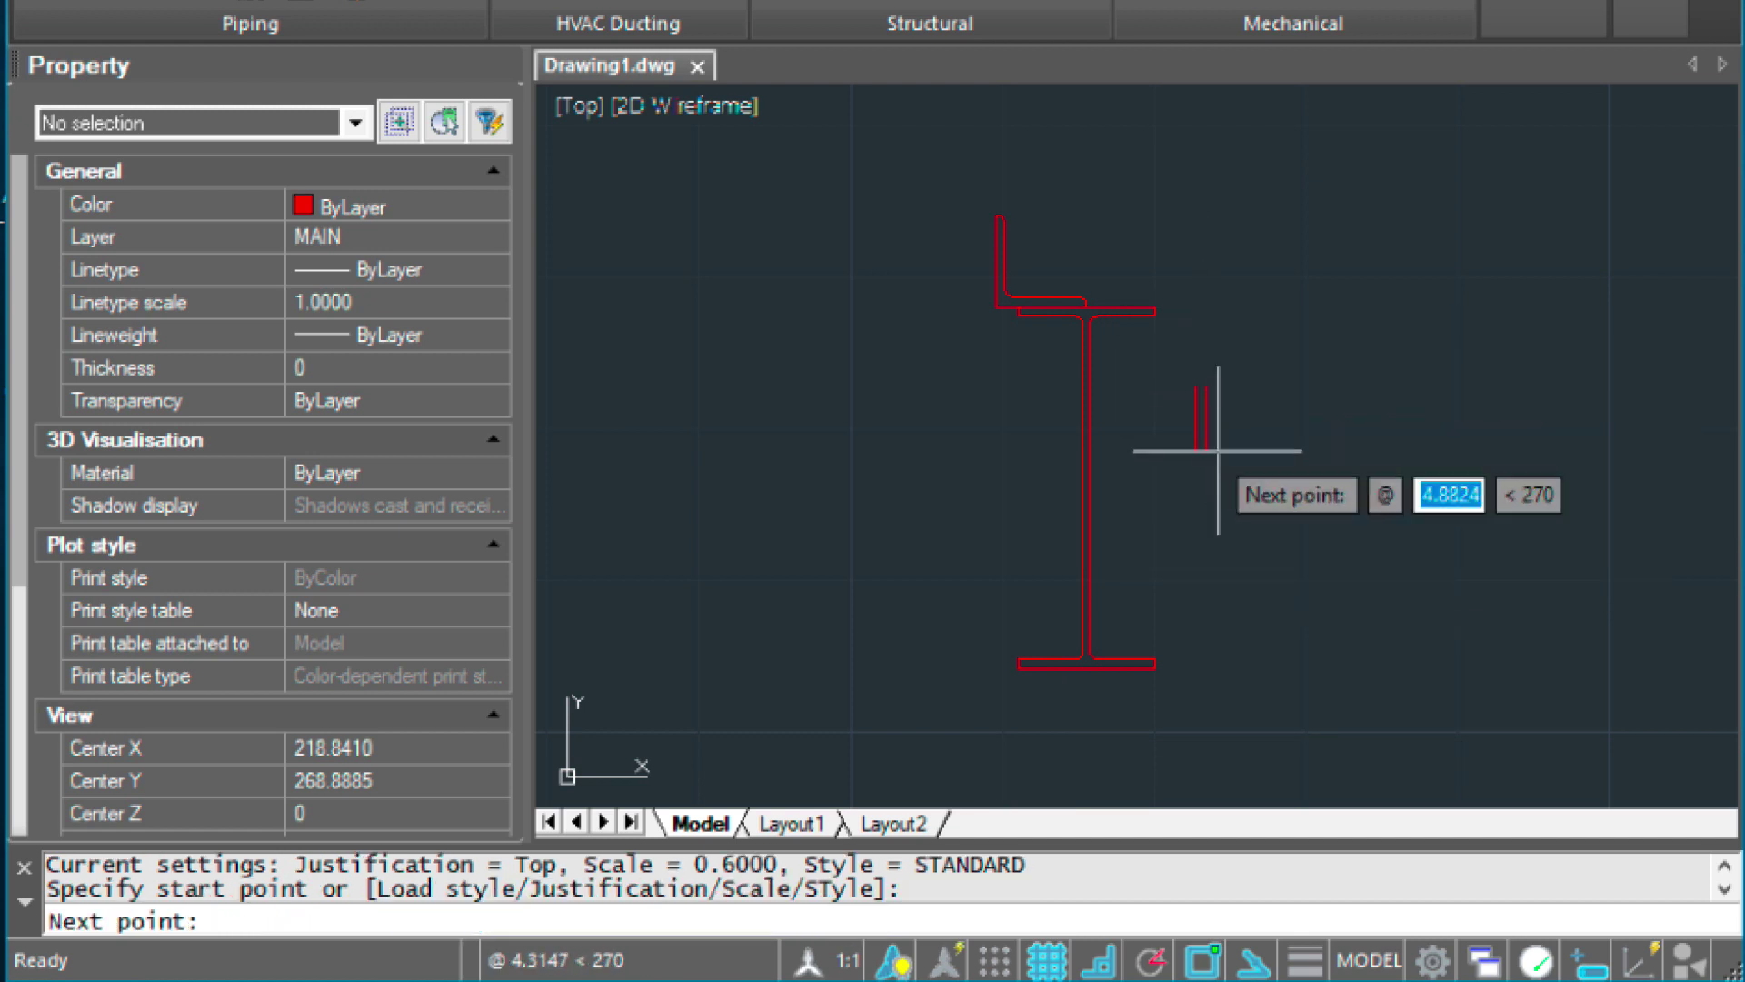
{"action": "type", "text": "1"}
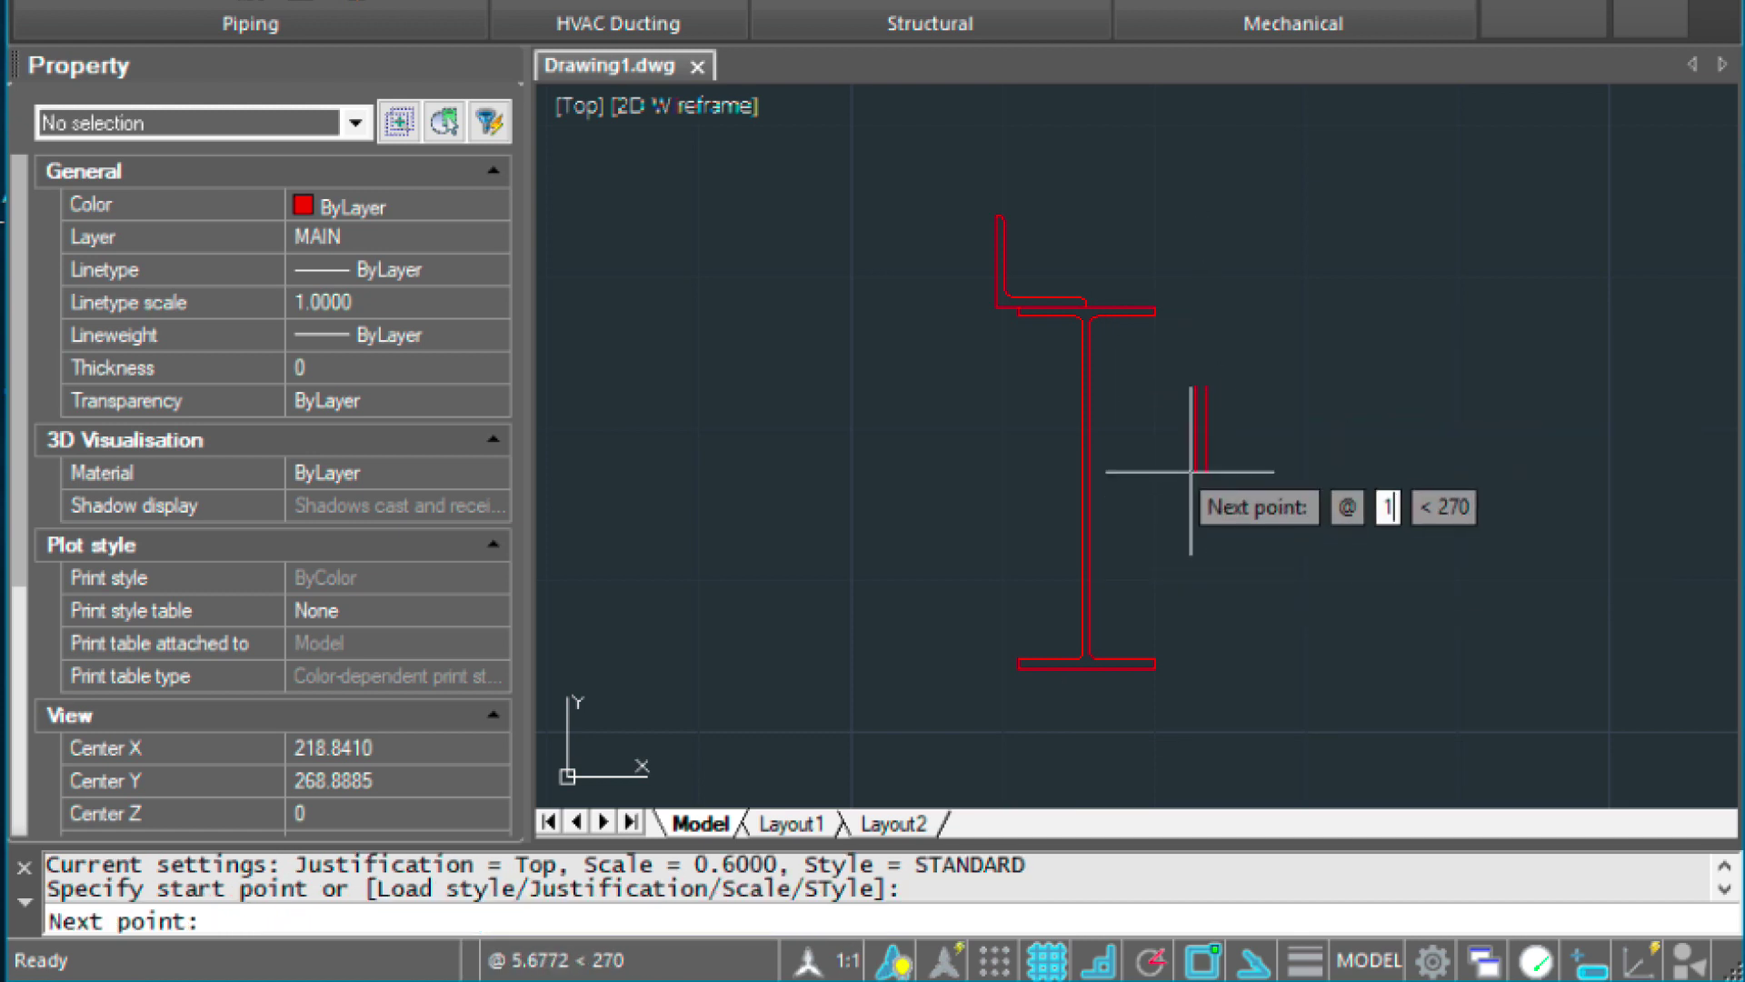
{"action": "key", "text": "Return"}
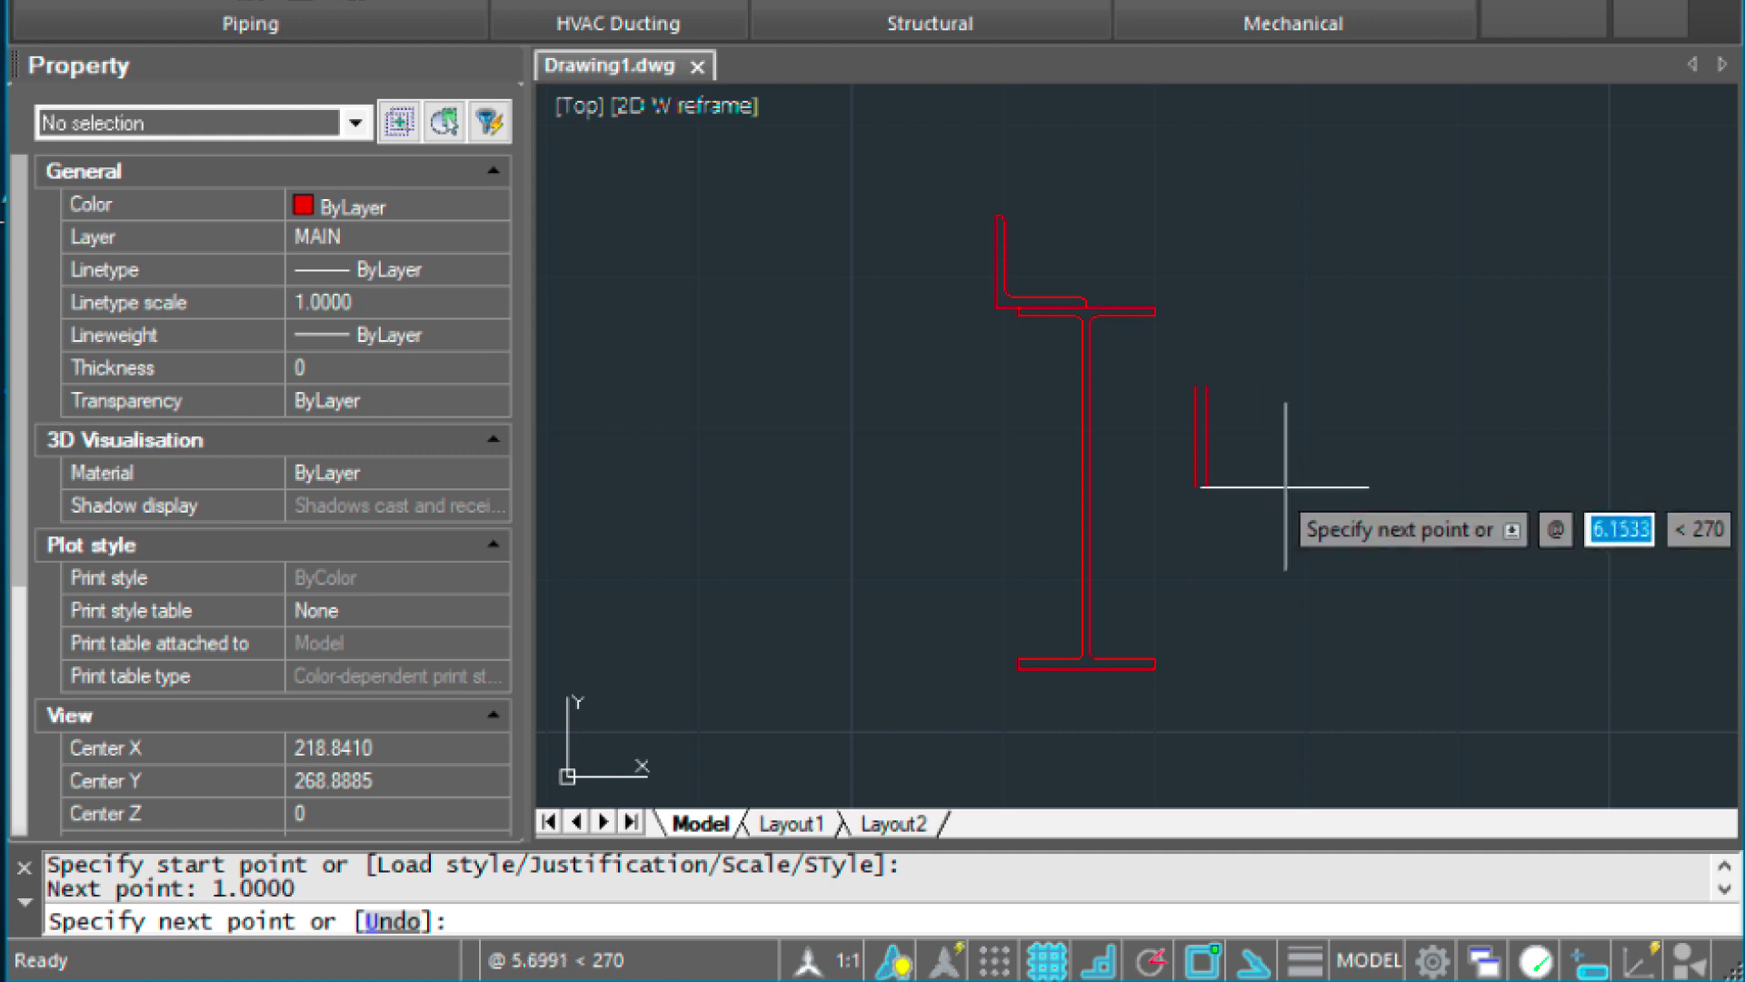
Step: Turn on polar tracking and finish the multiline with segments of 1 at 315°, 2 at 270°, 1 at 225° and 1 at 270°
{"action": "left_click", "coordinate": [1149, 965]}
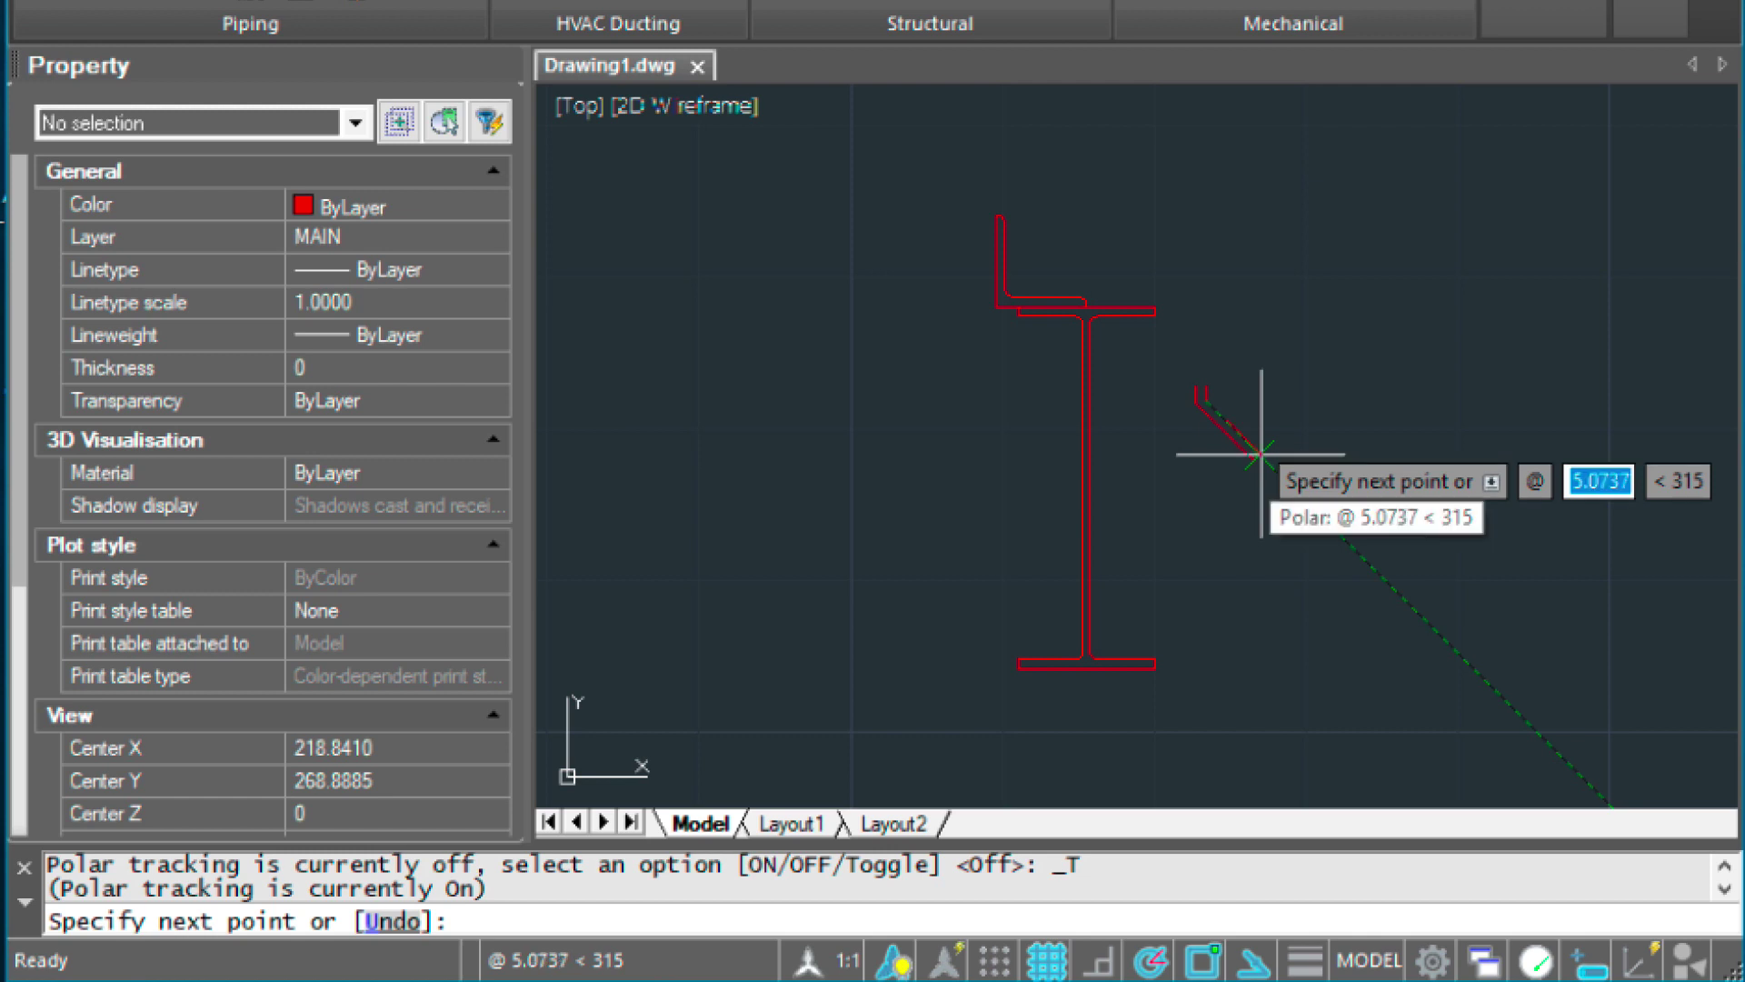
{"action": "type", "text": "1"}
{"action": "key", "text": "Return"}
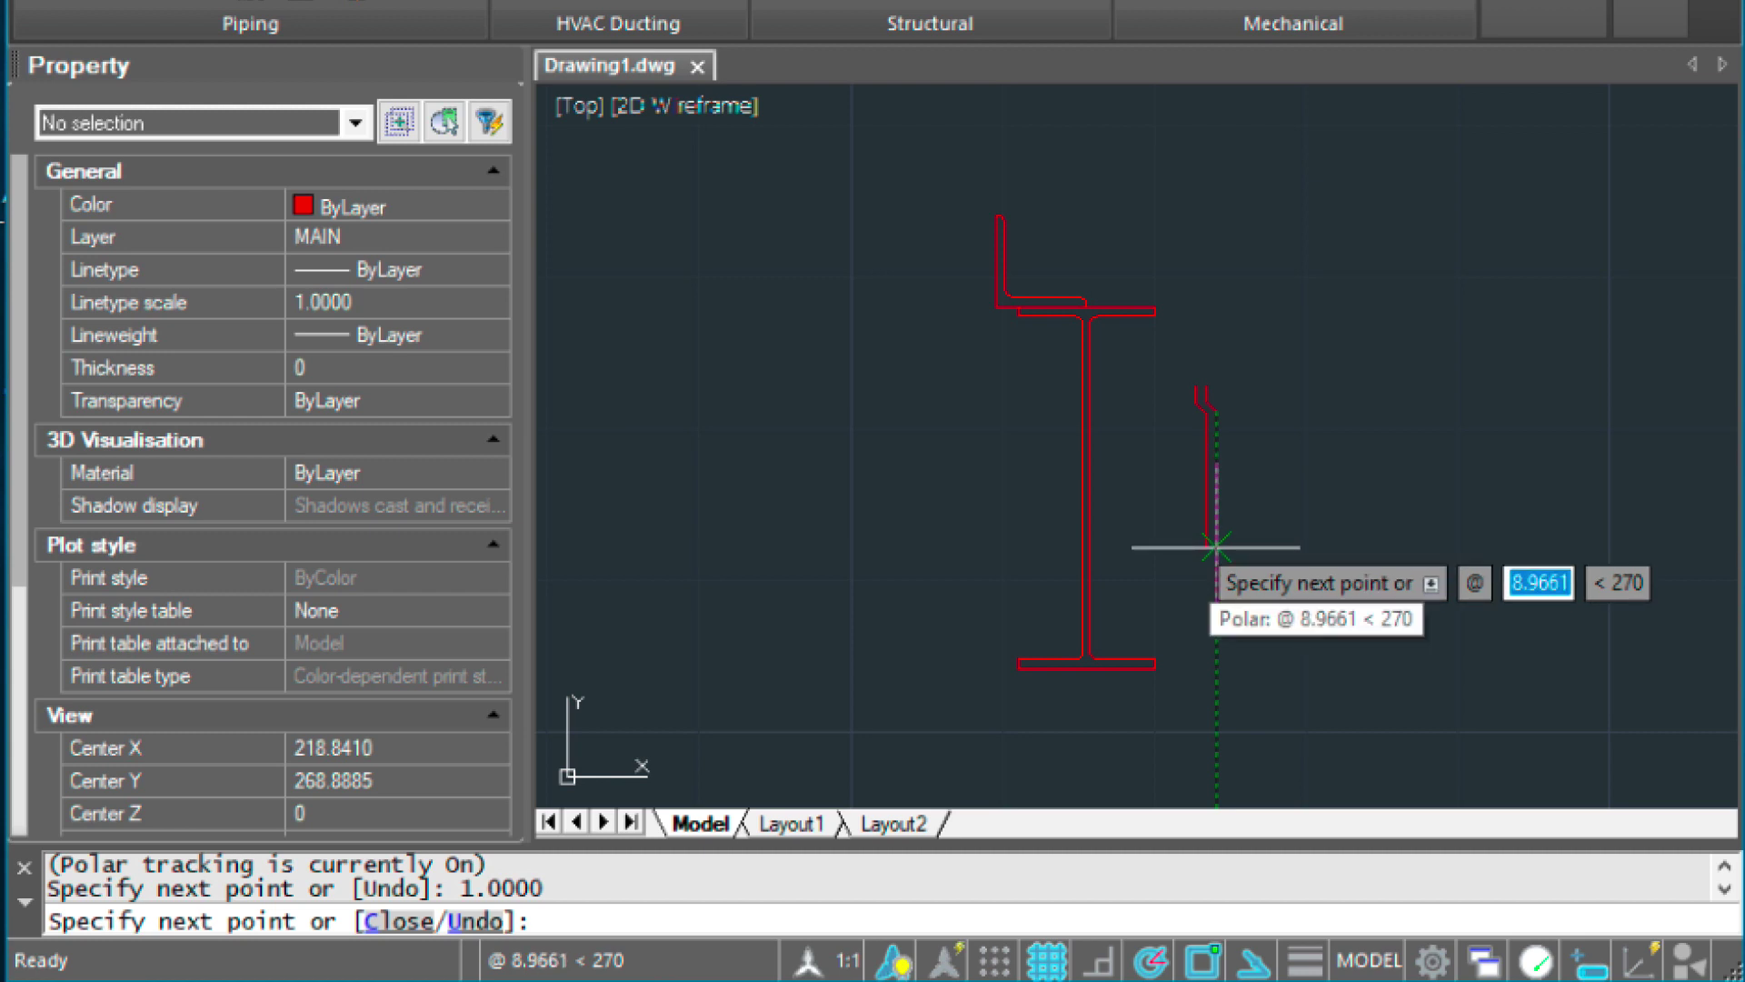
{"action": "type", "text": "2"}
{"action": "key", "text": "Return"}
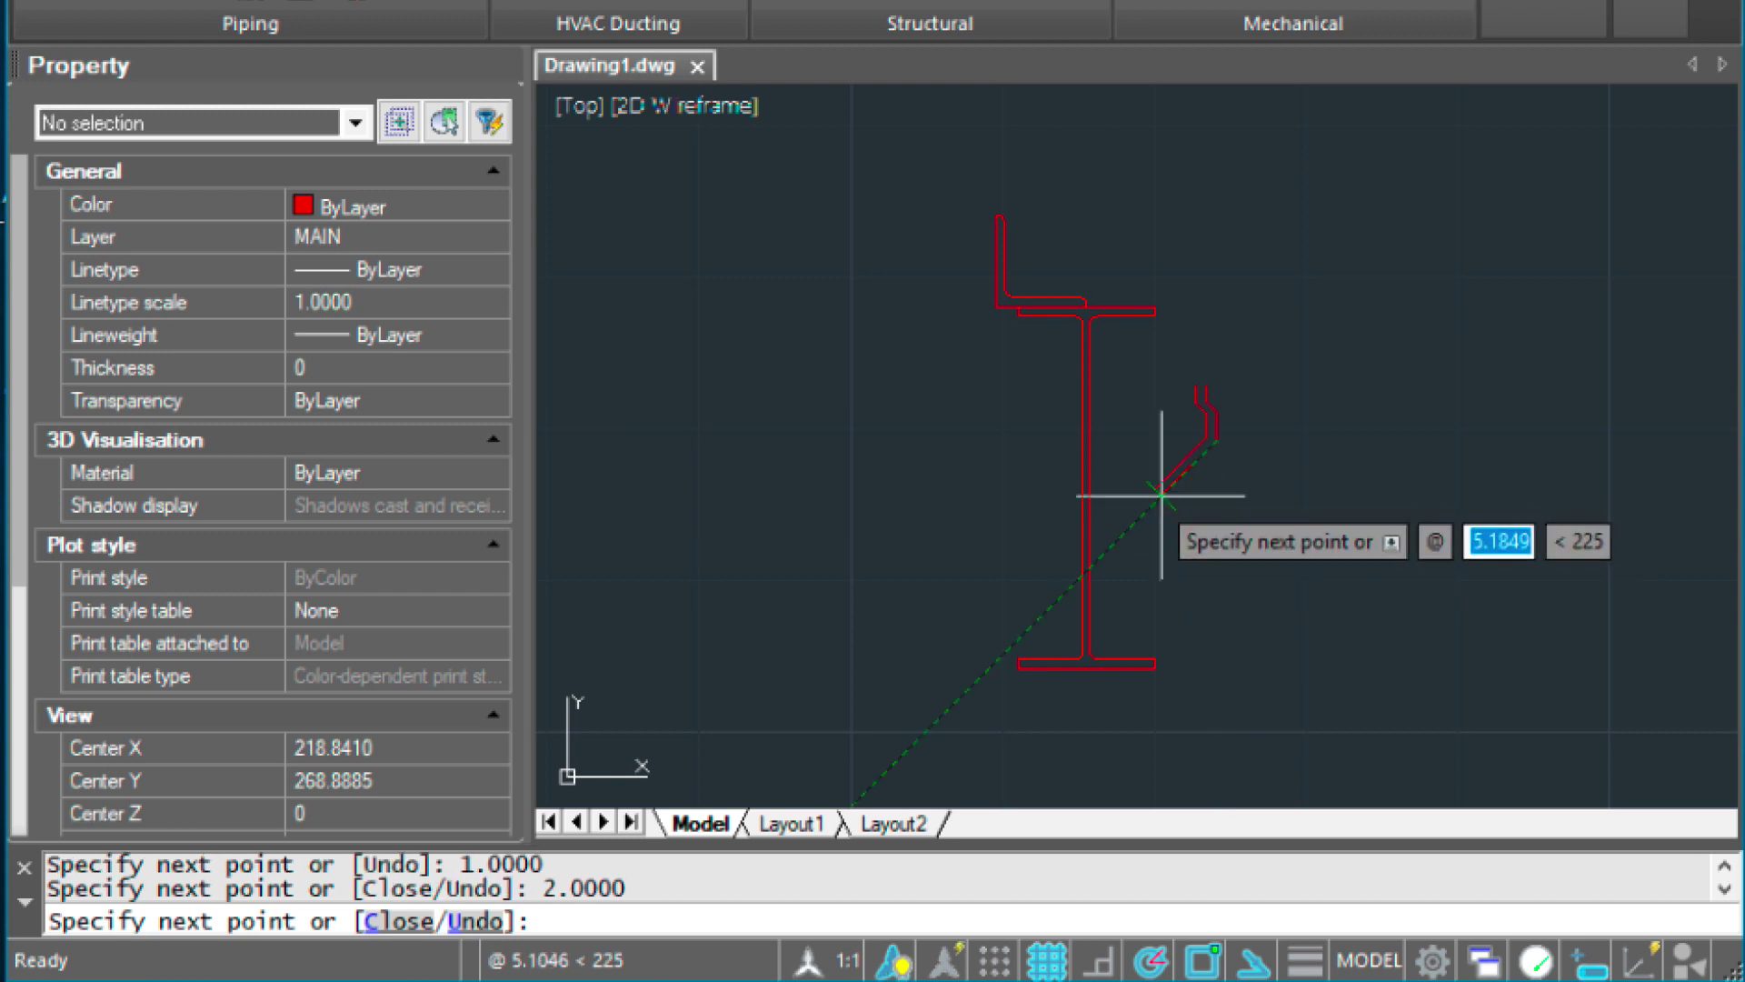
{"action": "type", "text": "1"}
{"action": "key", "text": "Return"}
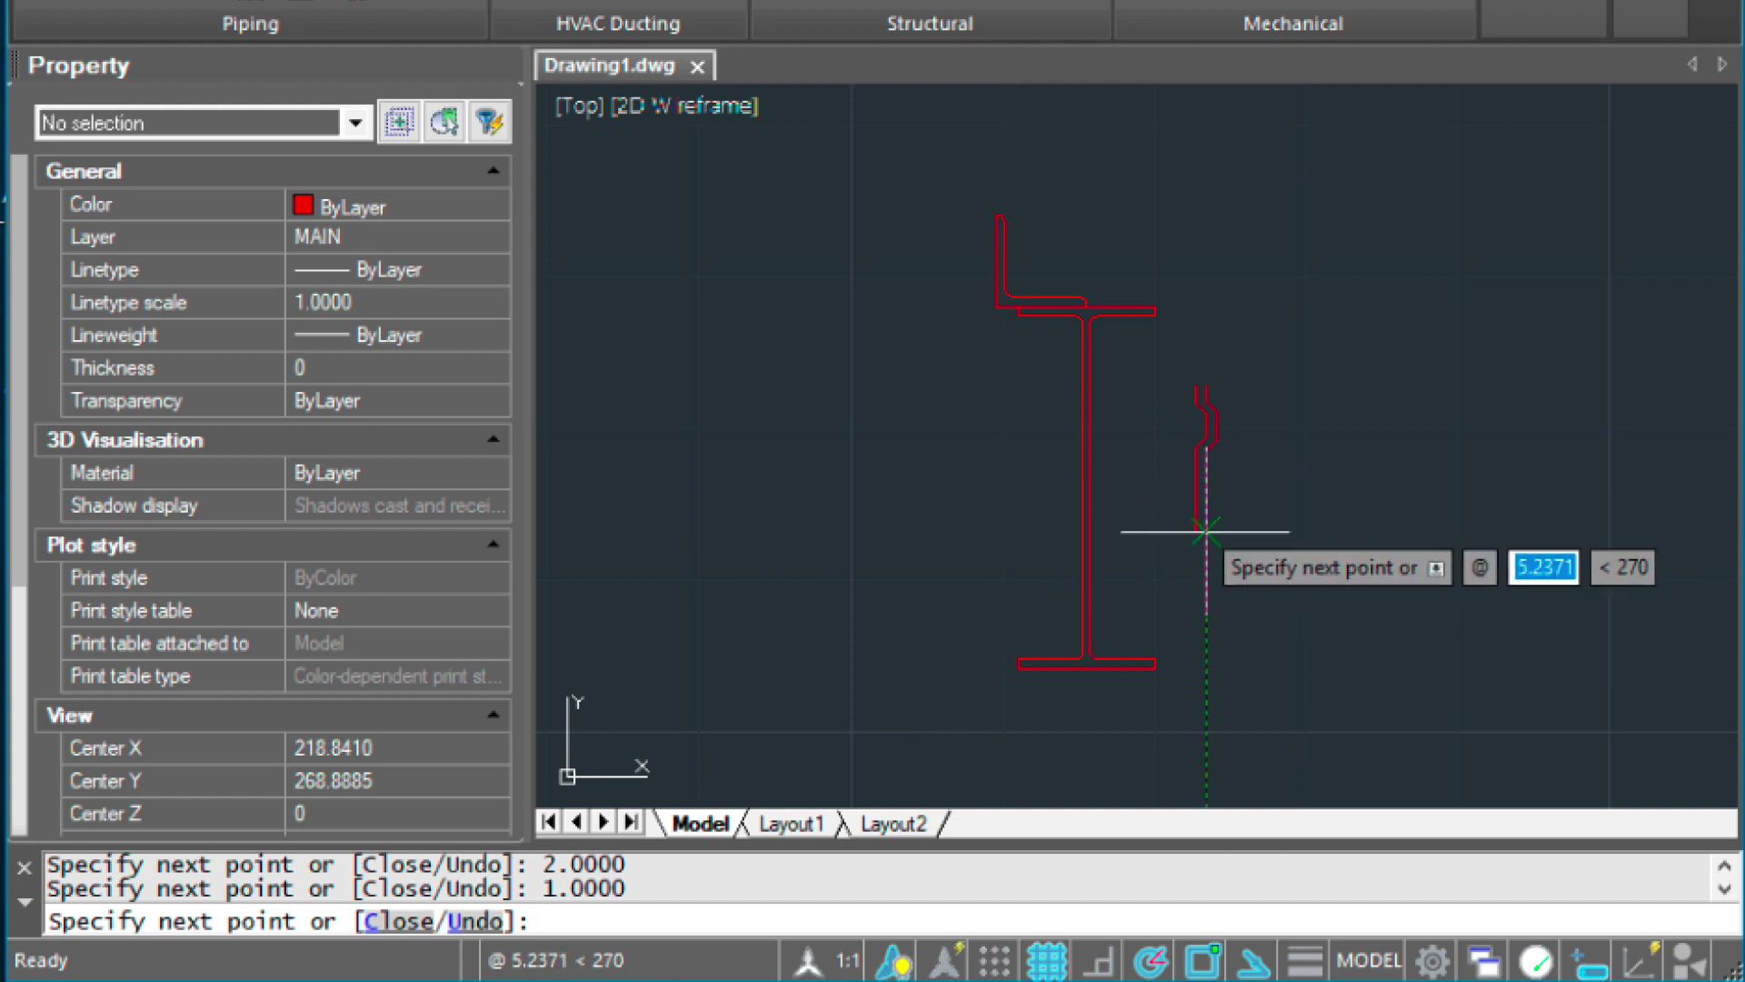
{"action": "type", "text": "1236"}
{"action": "key", "text": "Return"}
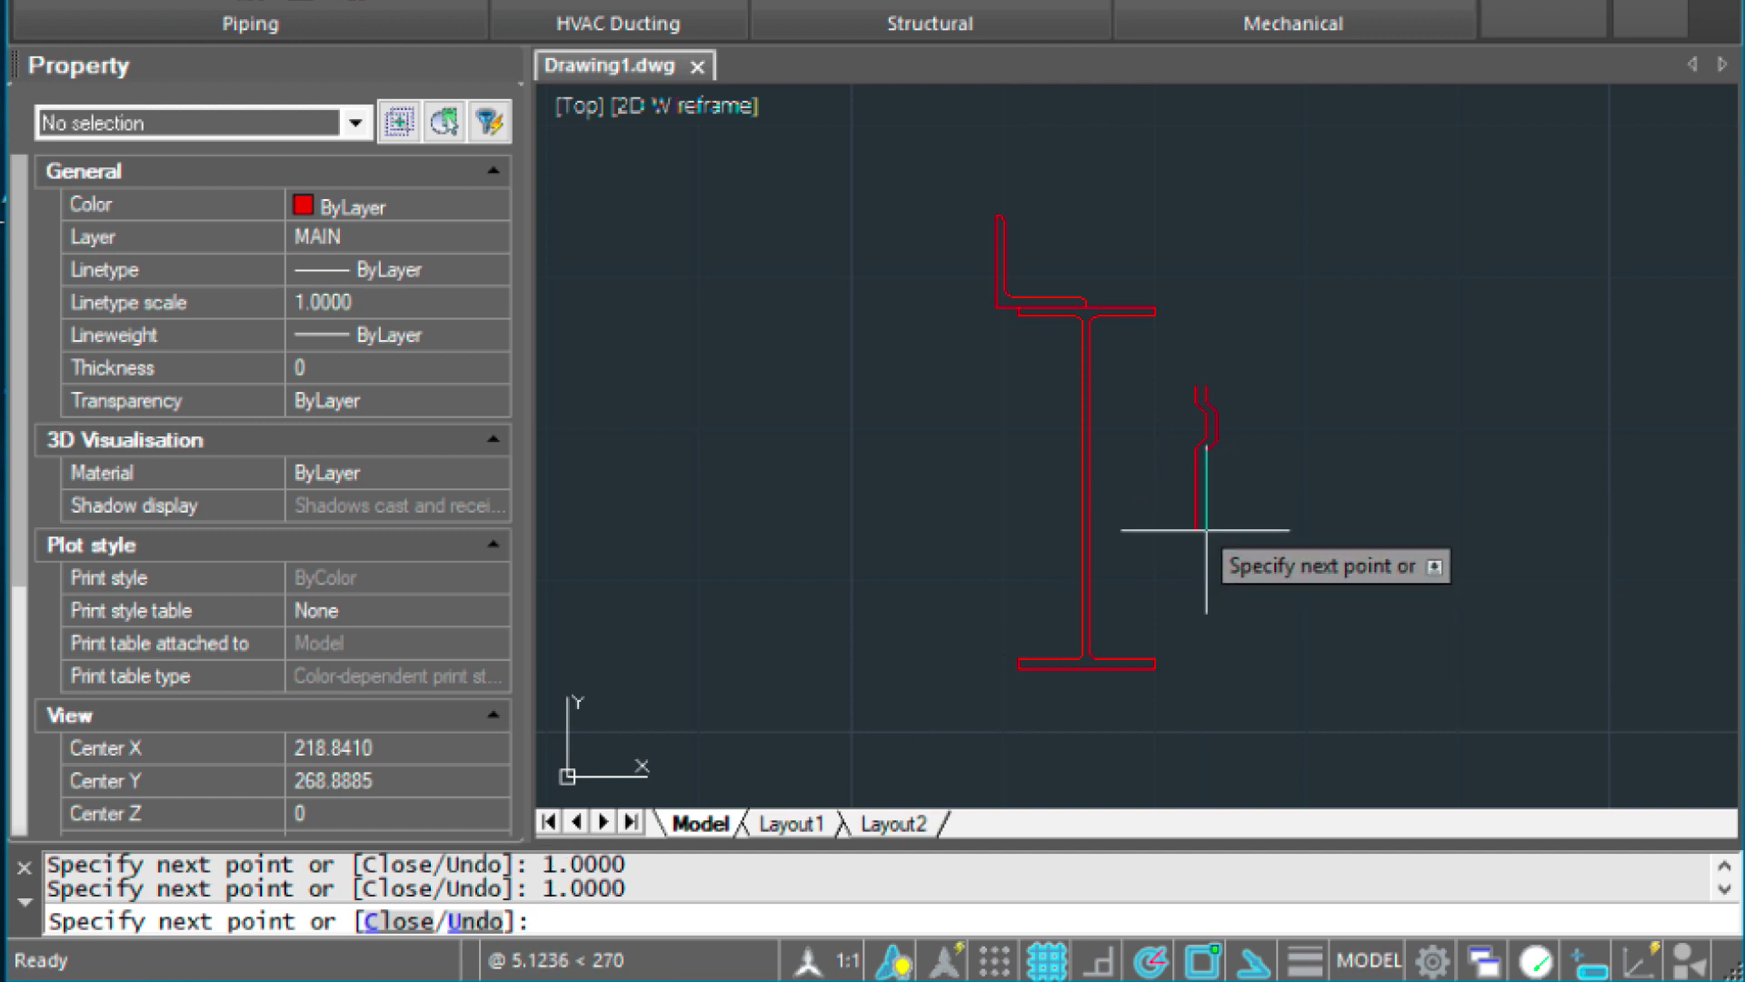
{"action": "key", "text": "Return"}
{"action": "key", "text": "Return"}
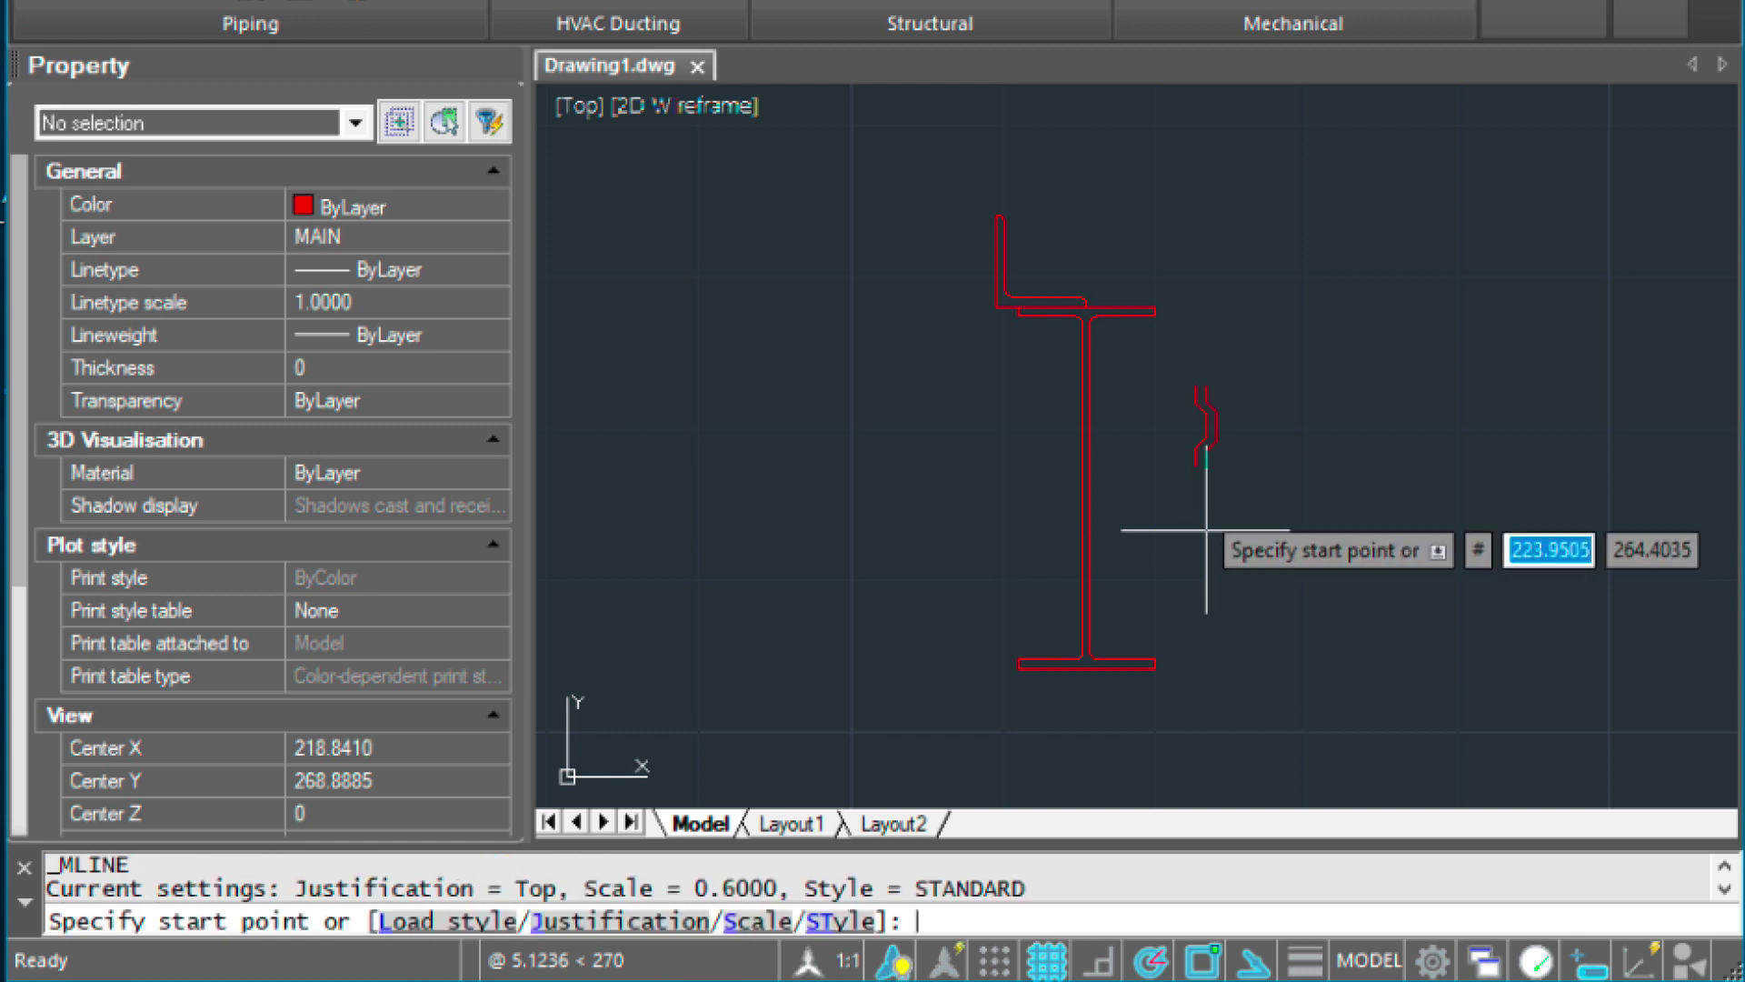
{"action": "key", "text": "Escape"}
Step: Close the upper and lower open ends of the multiline with short horizontal lines
{"action": "scroll", "coordinate": [1266, 352], "scroll_direction": "up", "scroll_amount": 2}
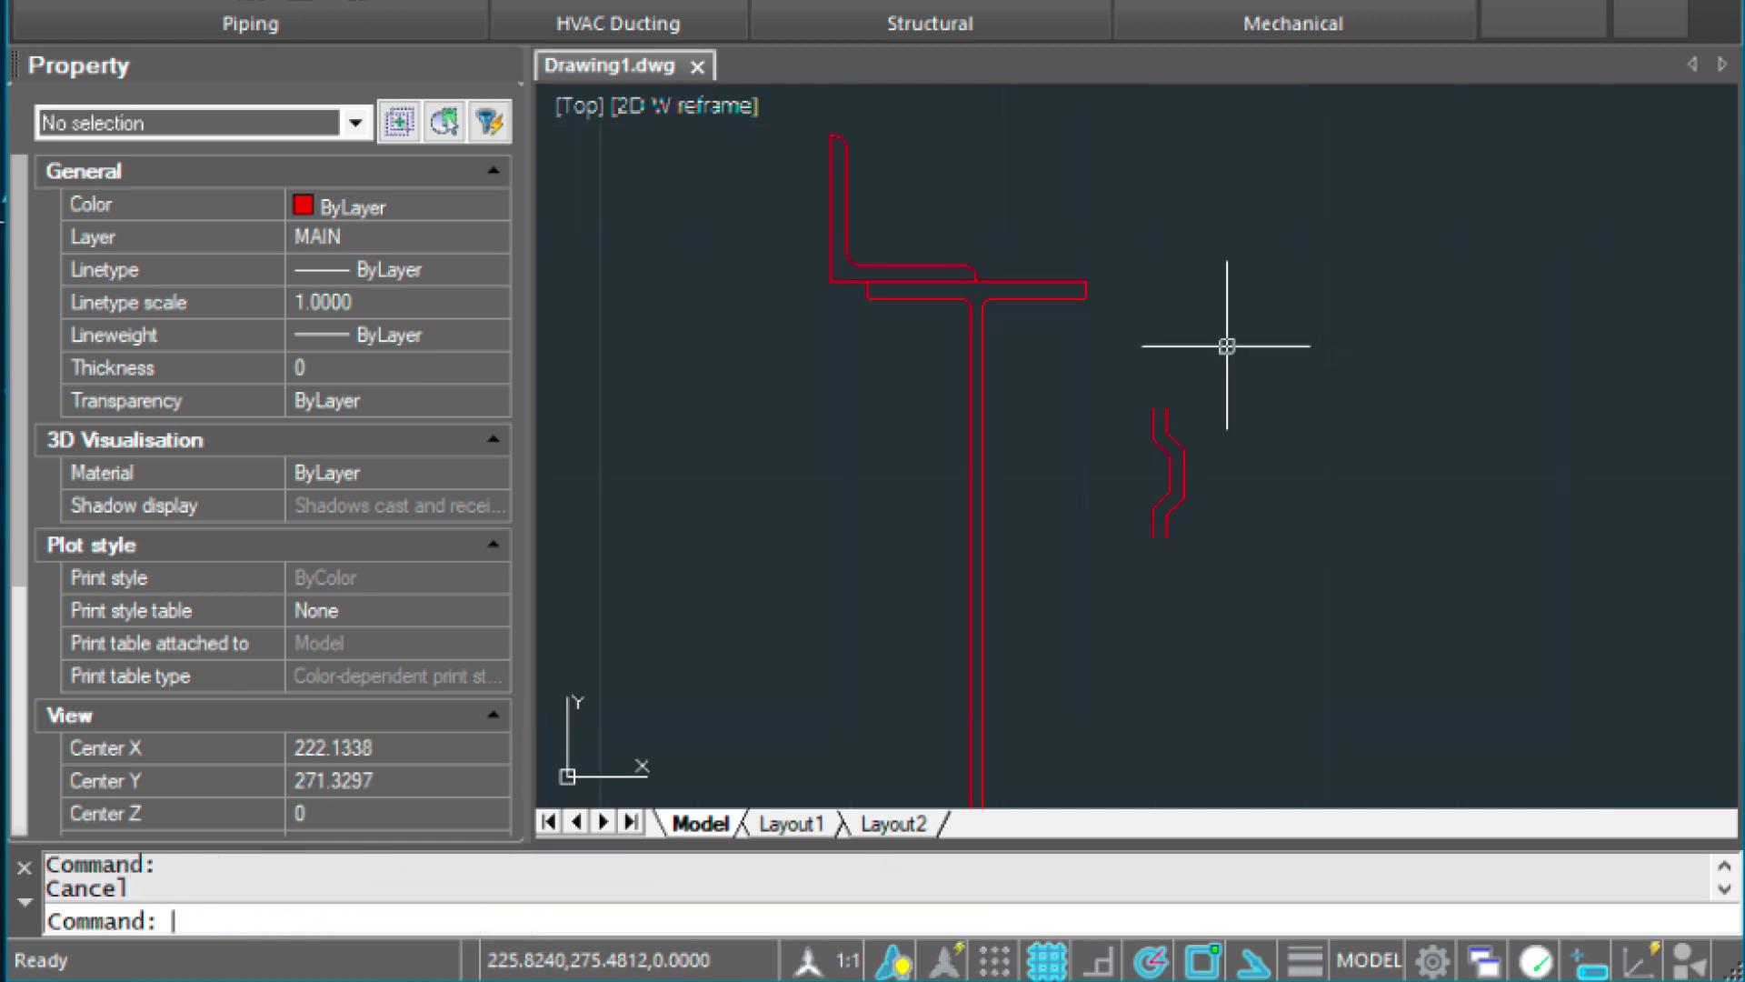
{"action": "type", "text": "l"}
{"action": "key", "text": "Return"}
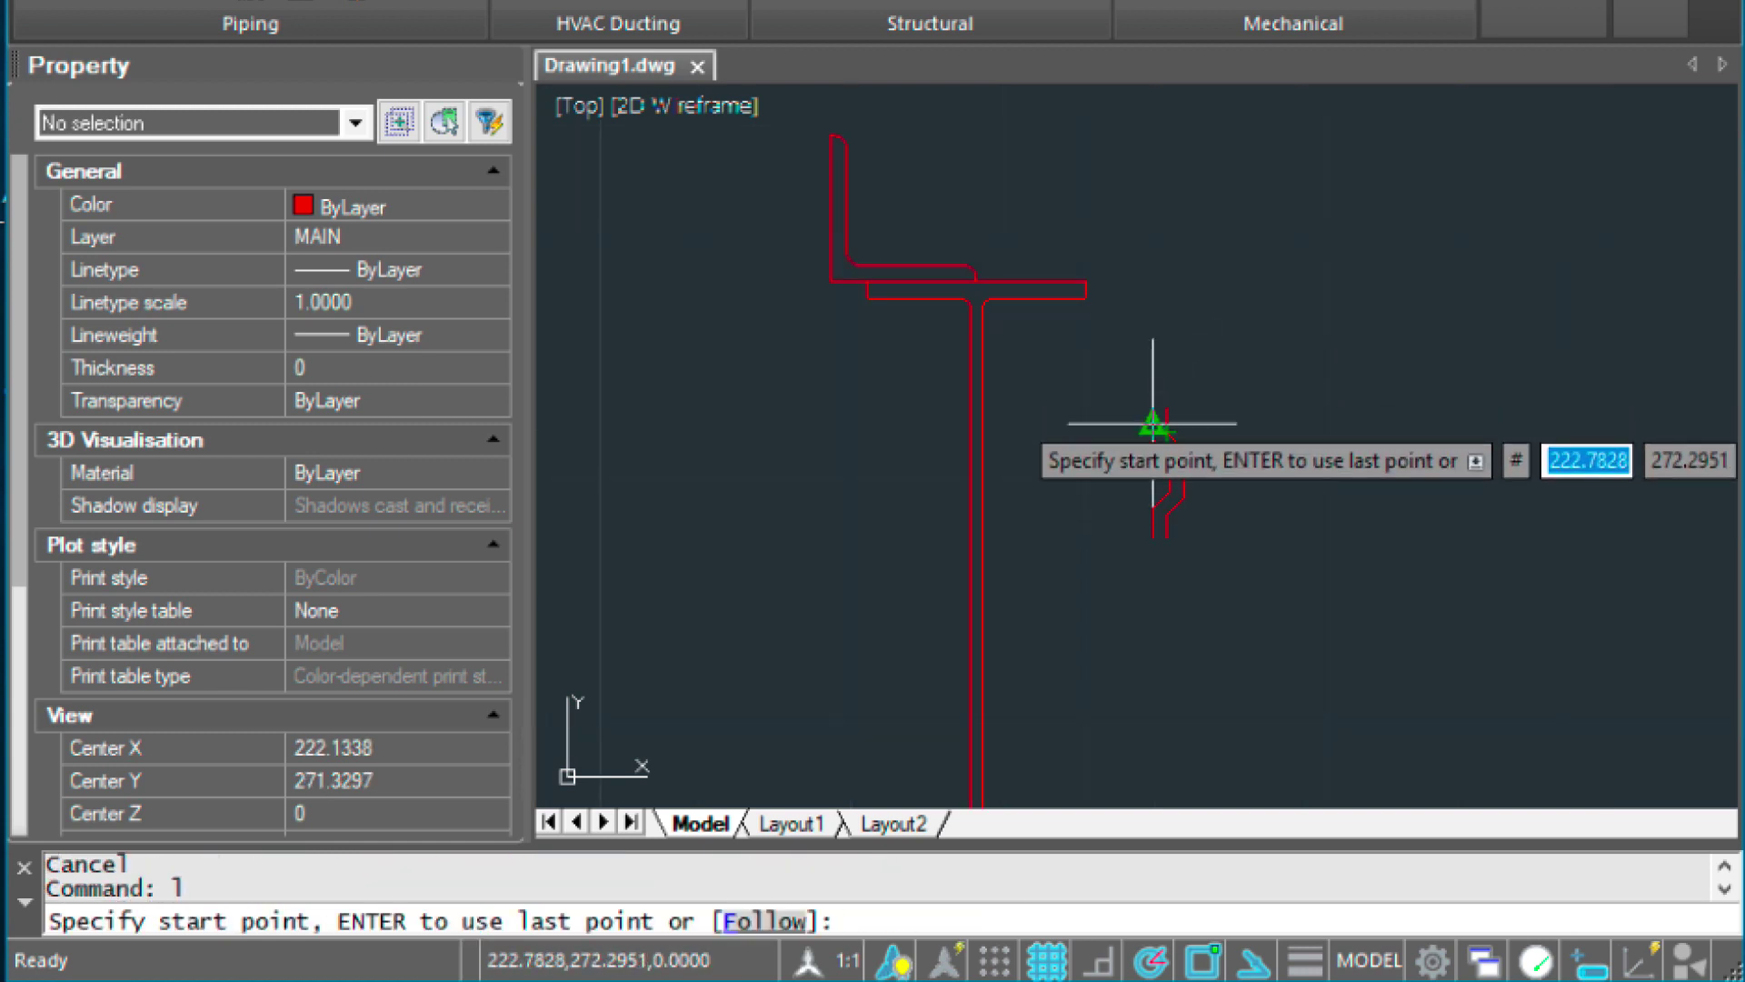
{"action": "left_click", "coordinate": [1167, 406]}
{"action": "left_click", "coordinate": [1168, 431]}
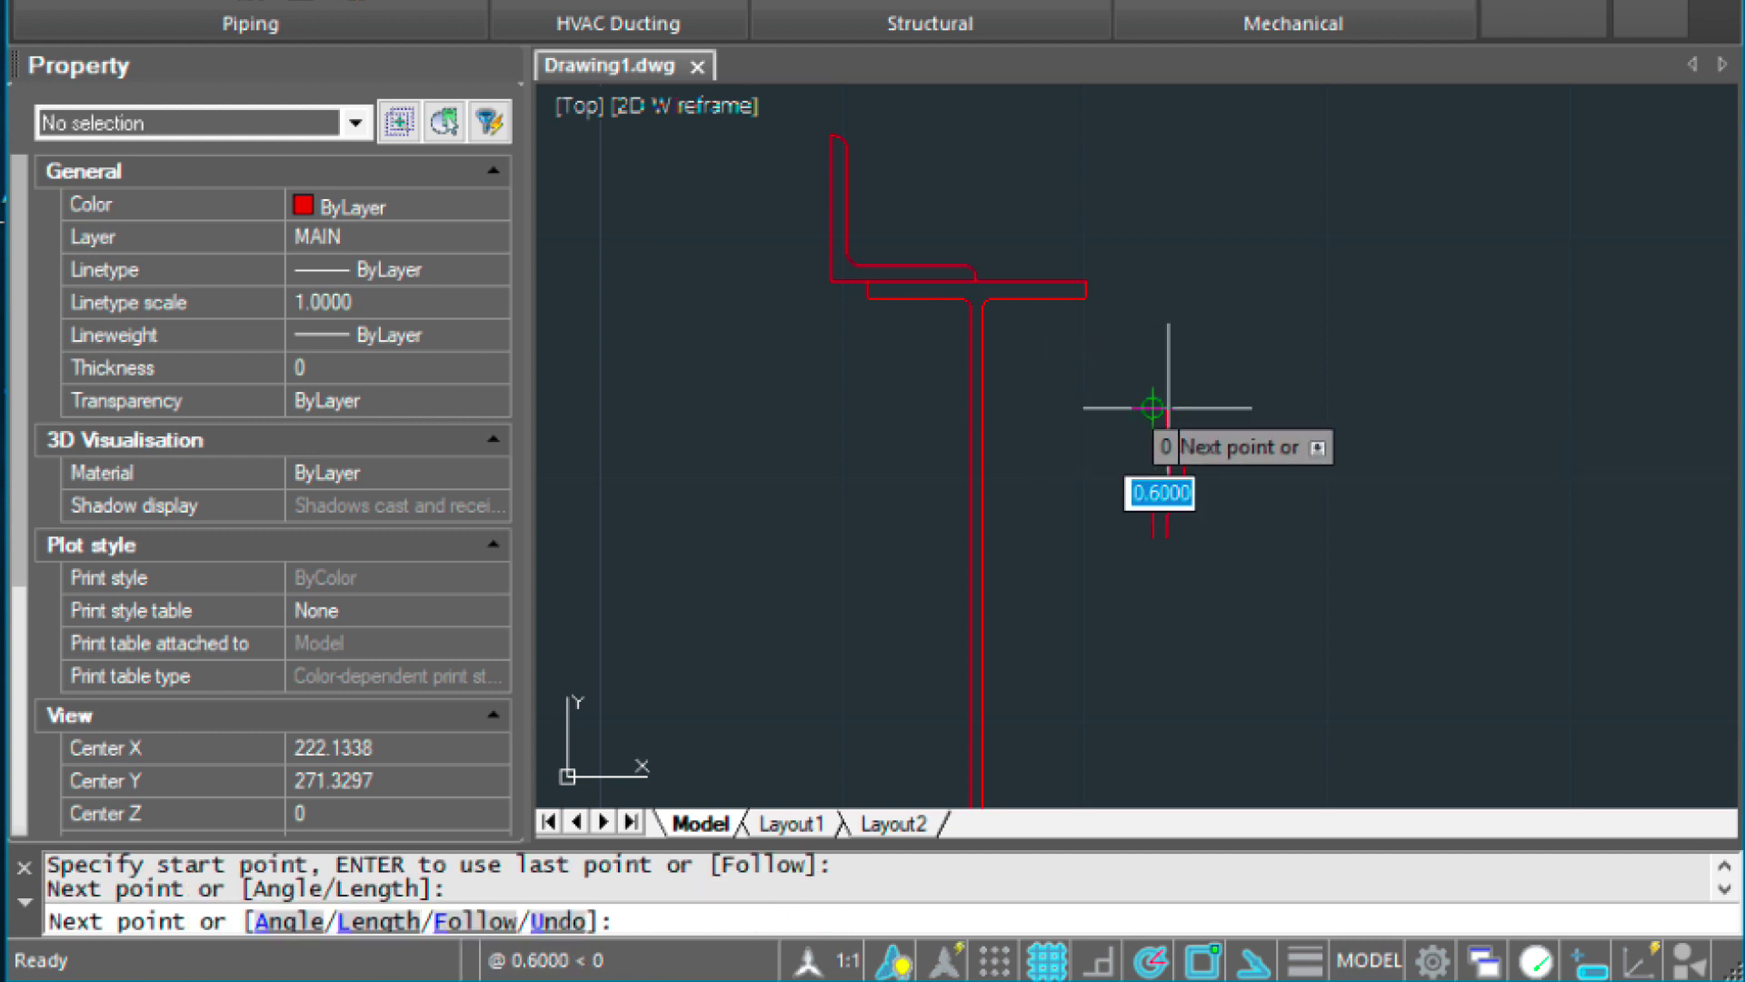
{"action": "key", "text": "Escape"}
{"action": "type", "text": "L"}
{"action": "key", "text": "Return"}
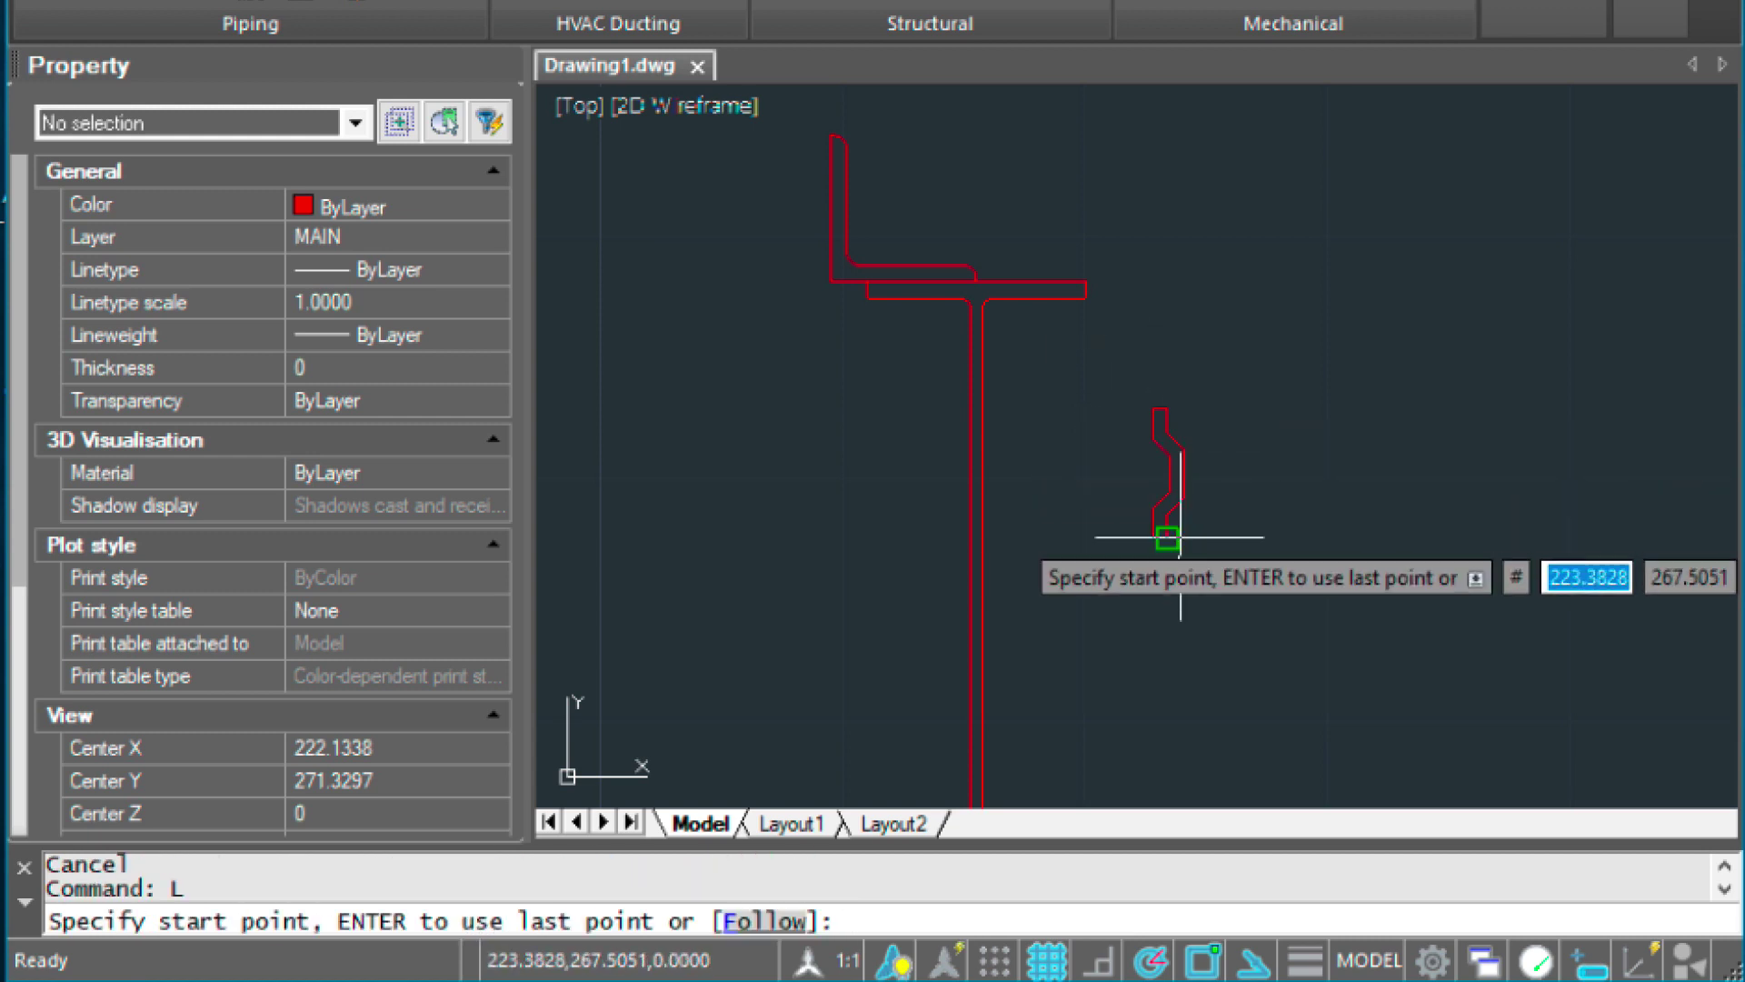
{"action": "left_click", "coordinate": [1143, 548]}
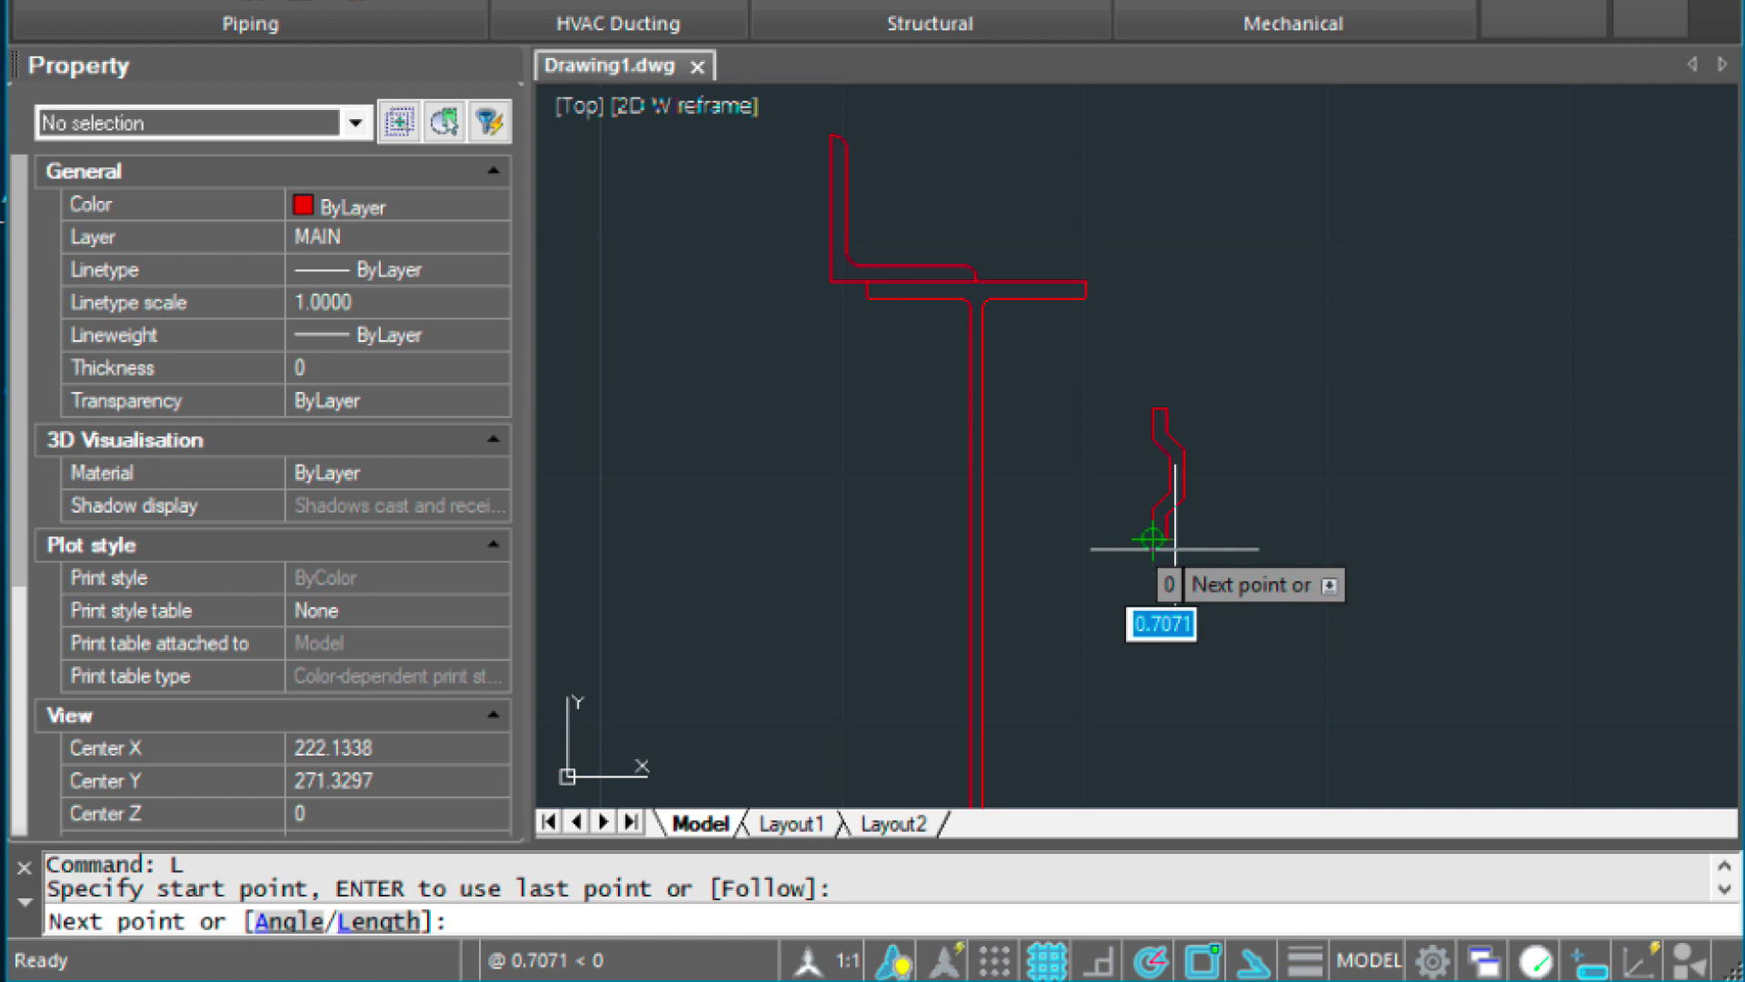
{"action": "key", "text": "Escape"}
Step: Group the multiline with its two end lines
{"action": "left_click", "coordinate": [1217, 598]}
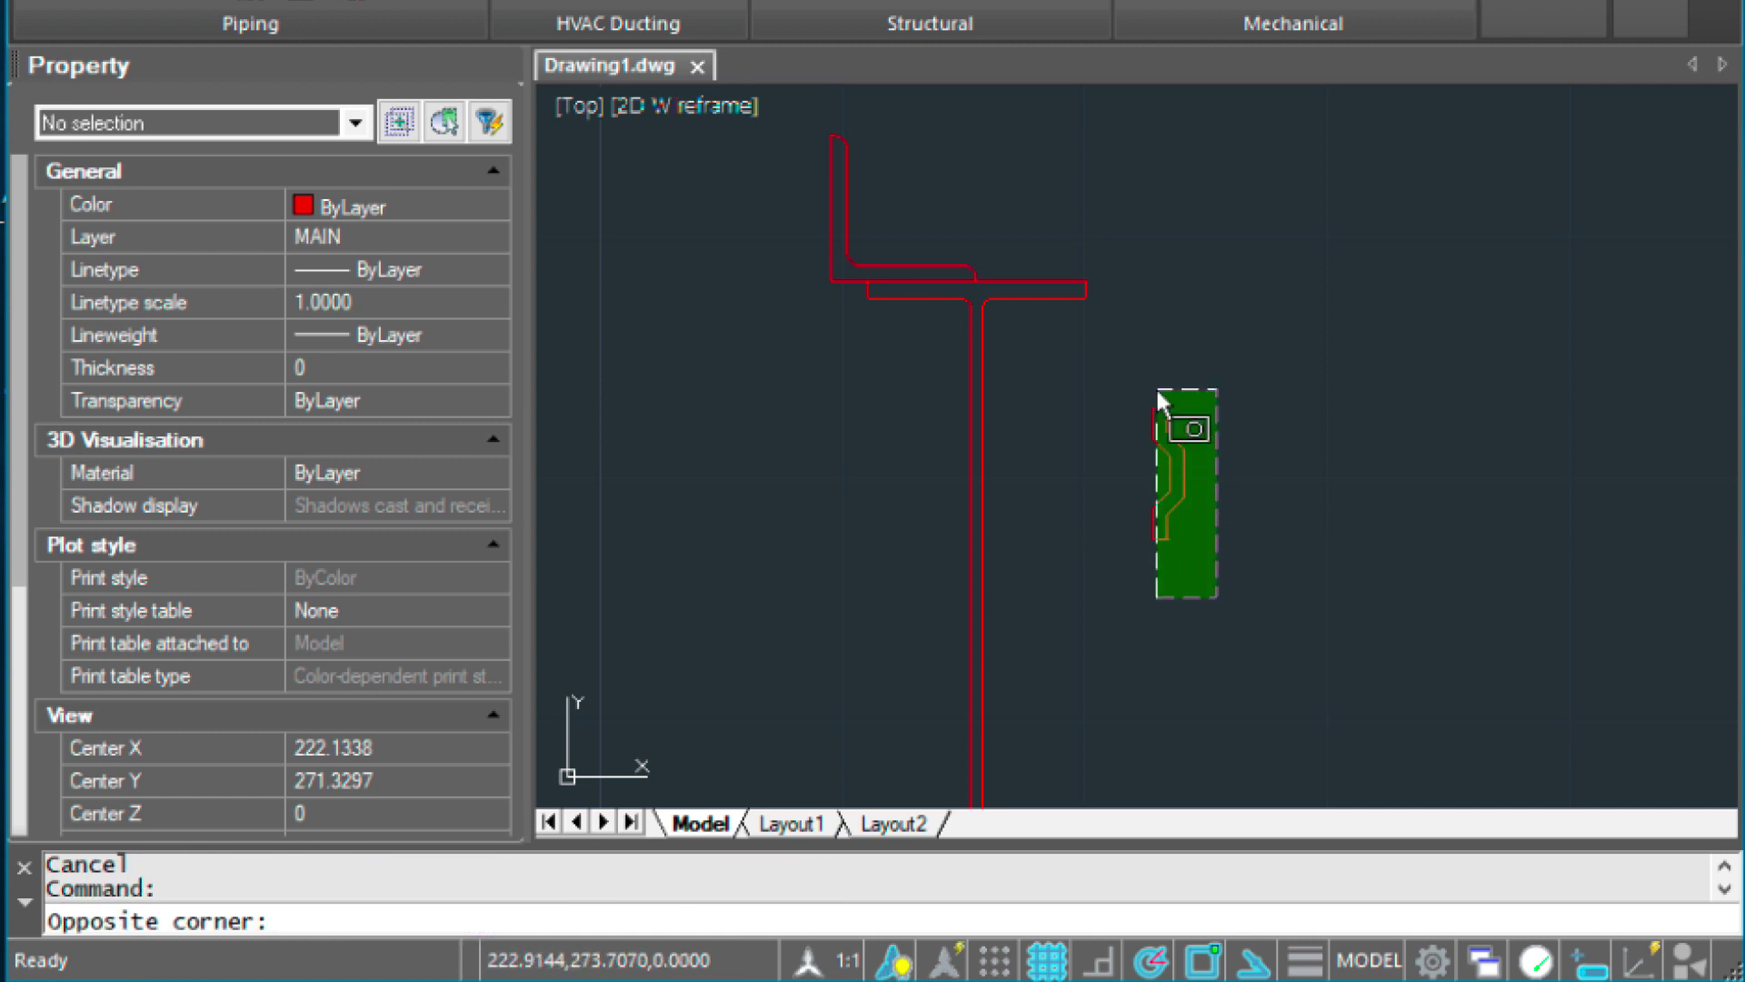
{"action": "left_click", "coordinate": [1161, 400]}
{"action": "right_click", "coordinate": [1186, 452]}
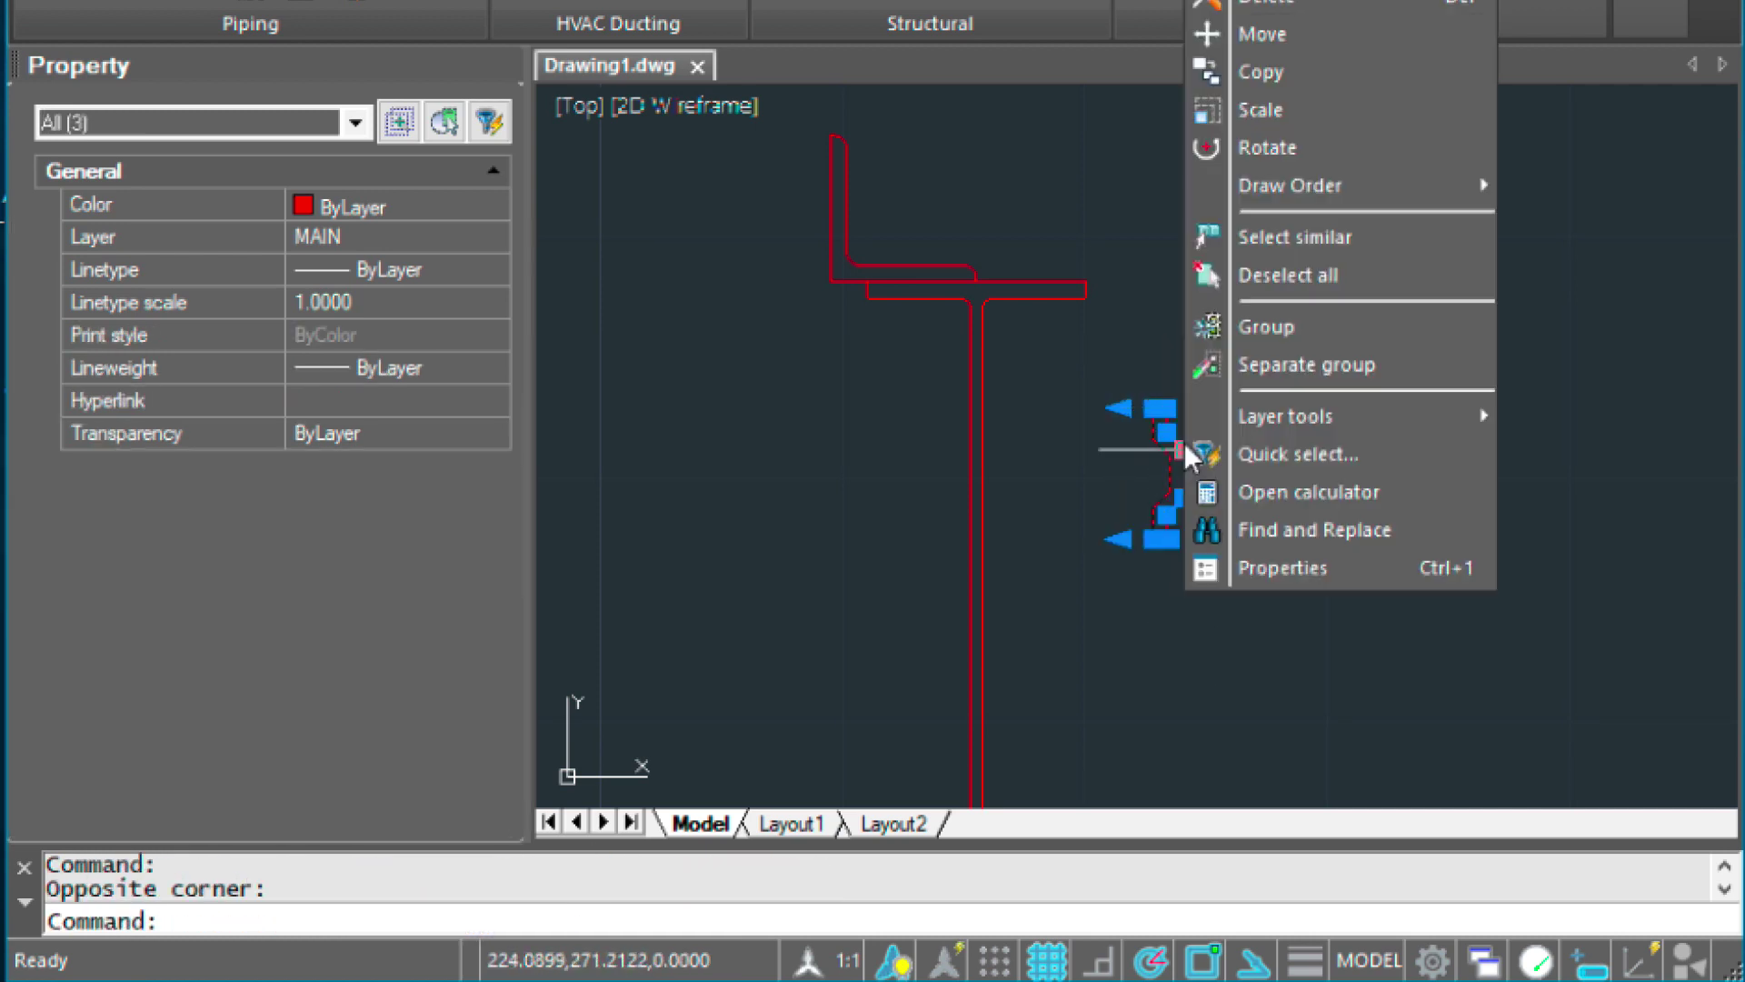
{"action": "key", "text": "Escape"}
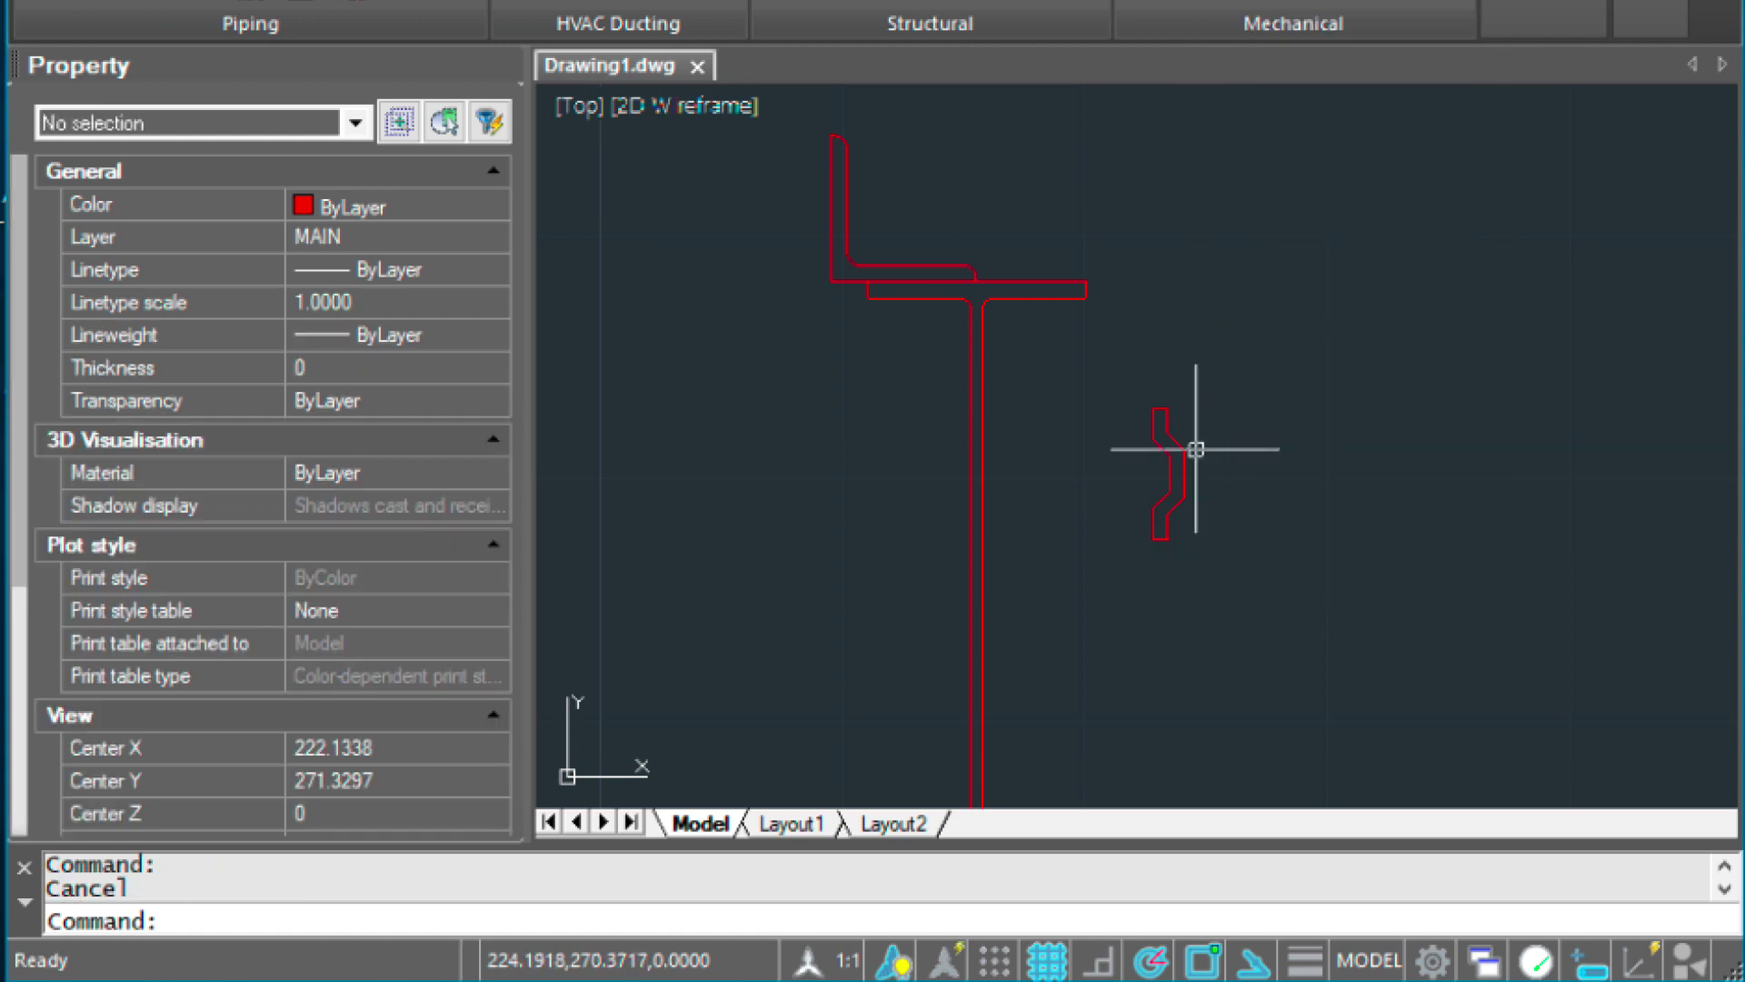
Step: Move the grouped bent profile onto the beam's web, taking the midpoint of its straight middle part as base point
{"action": "left_click", "coordinate": [1168, 472]}
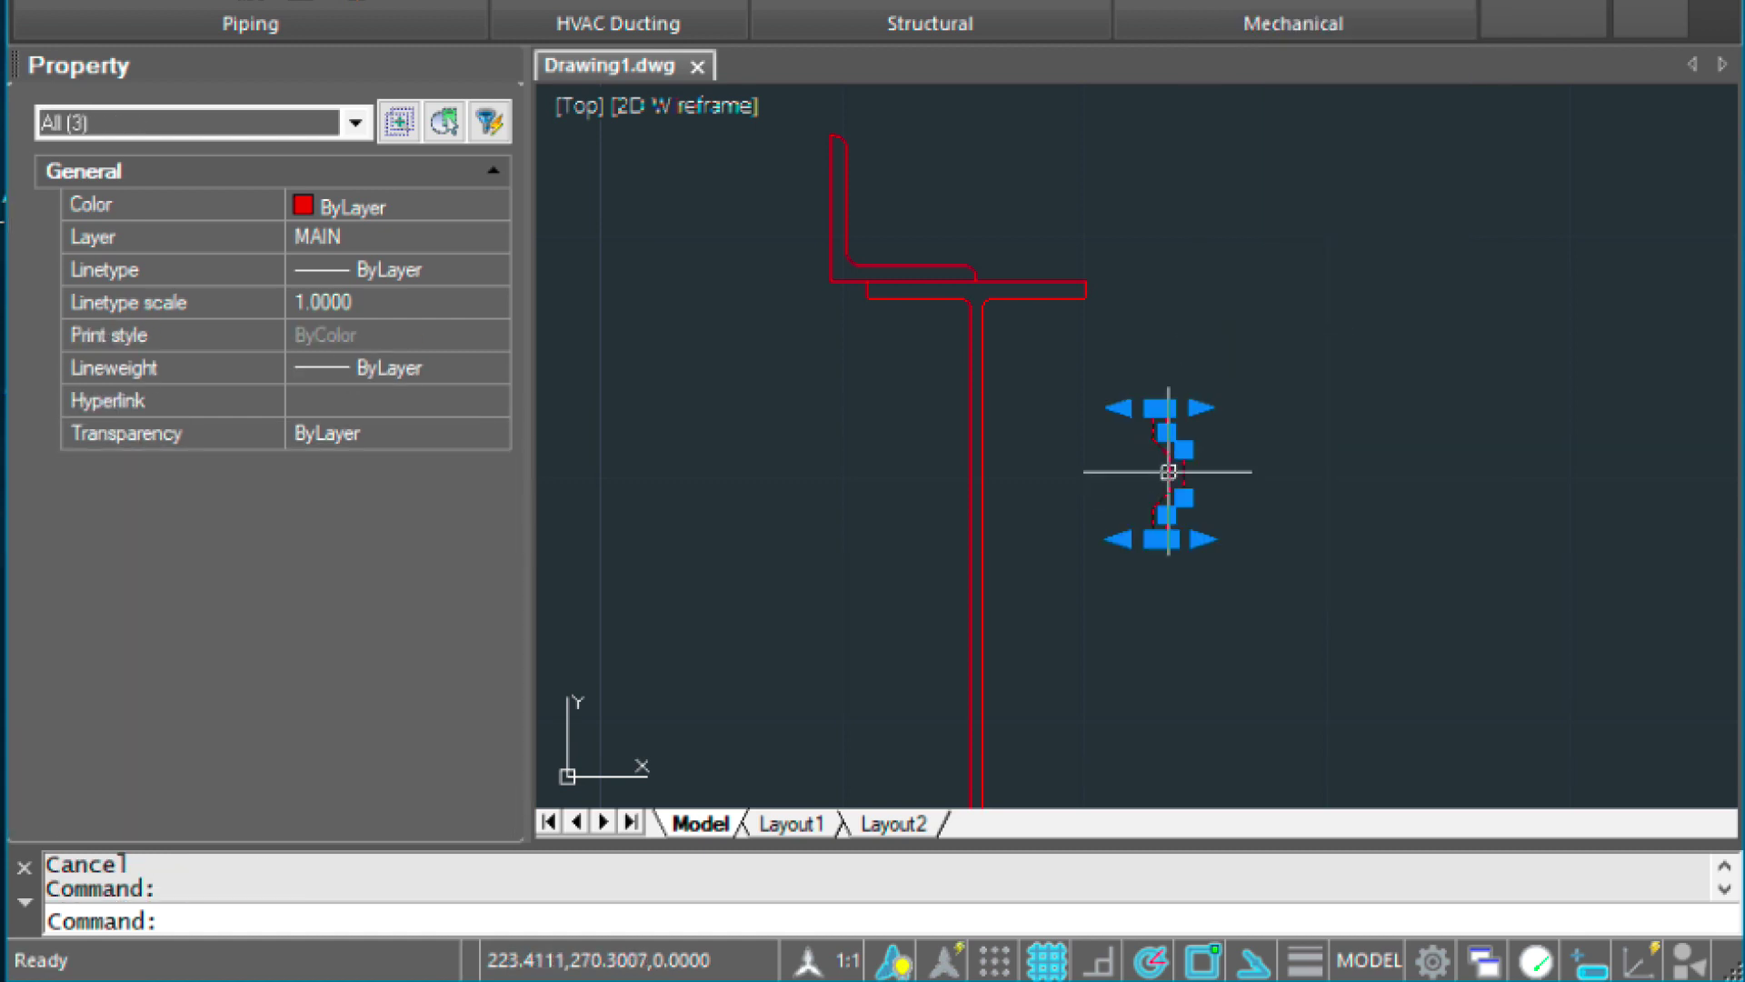
{"action": "type", "text": "m"}
{"action": "key", "text": "Return"}
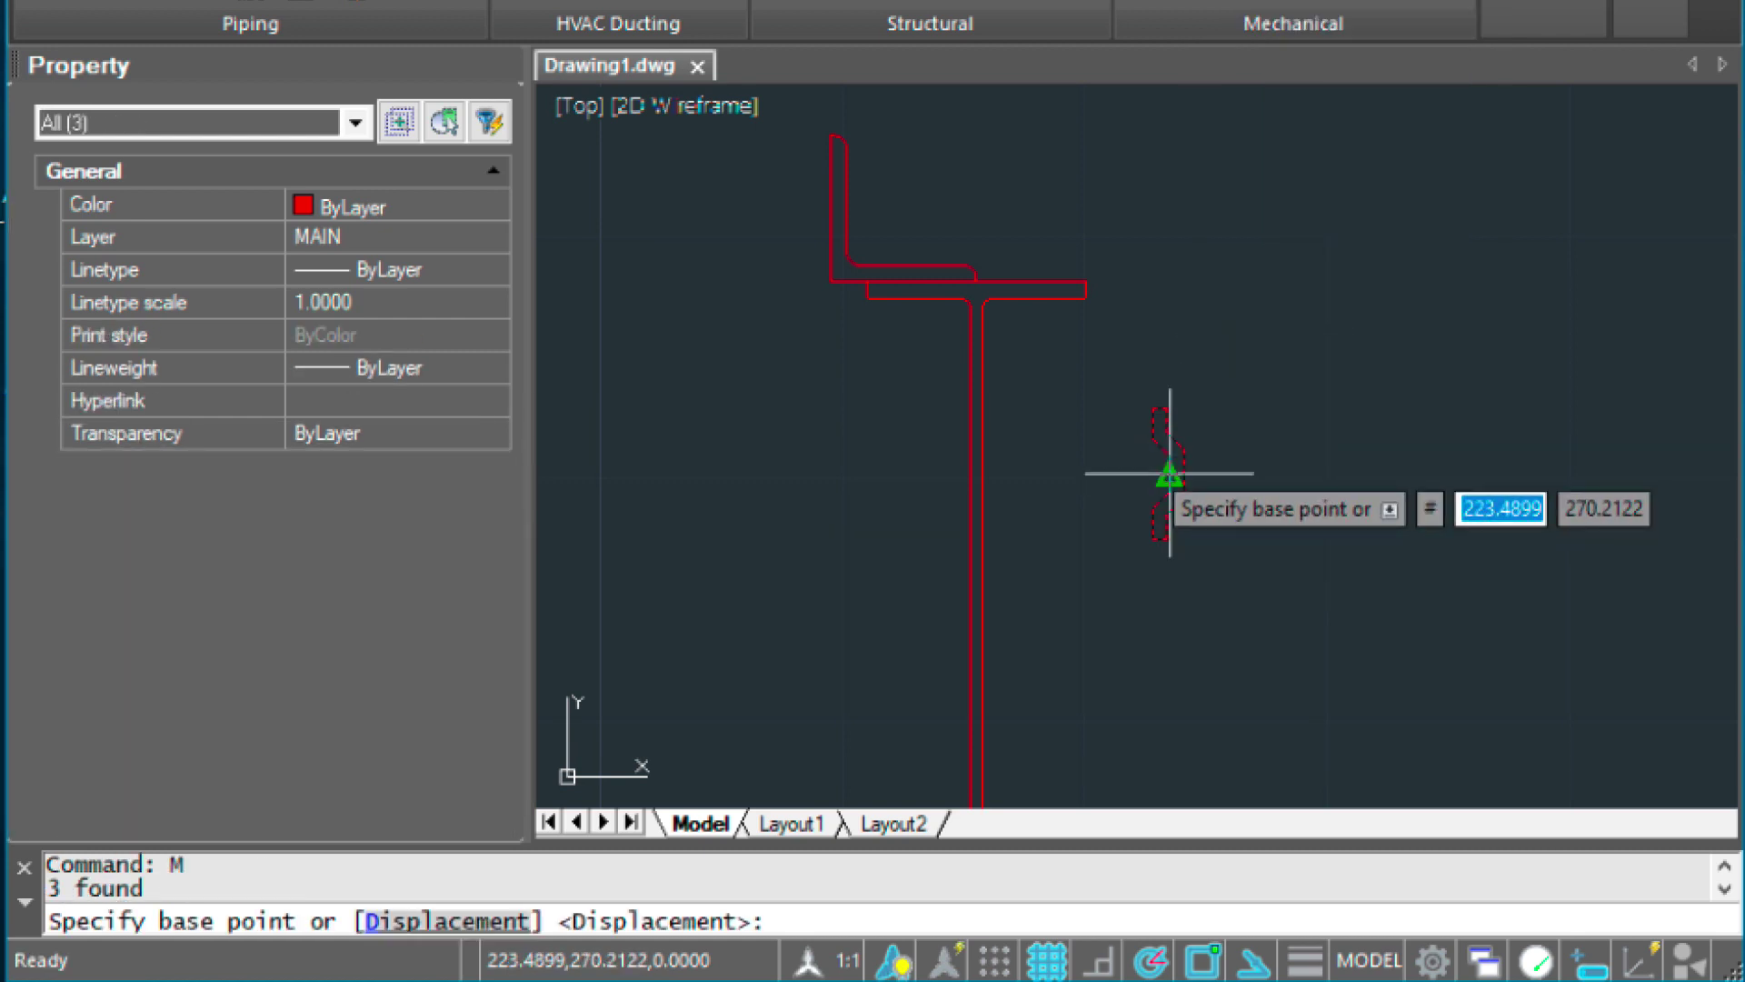
{"action": "left_click", "coordinate": [1169, 473]}
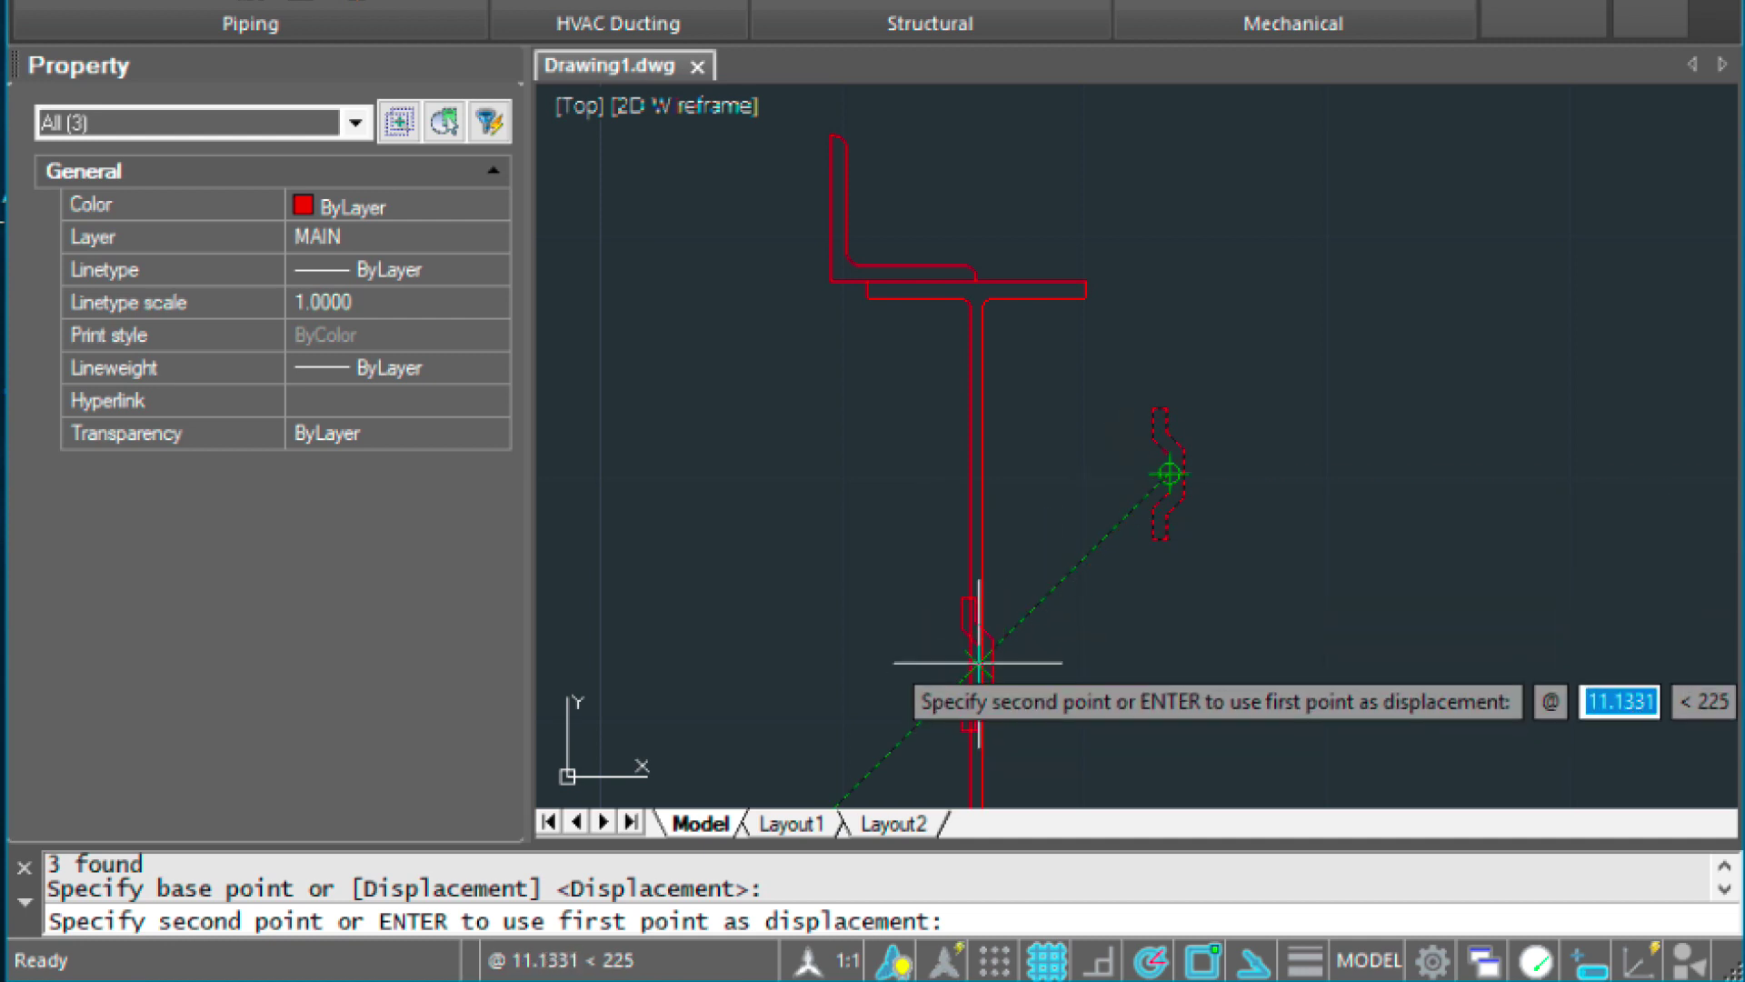
{"action": "scroll", "coordinate": [989, 652], "scroll_direction": "down", "scroll_amount": 2}
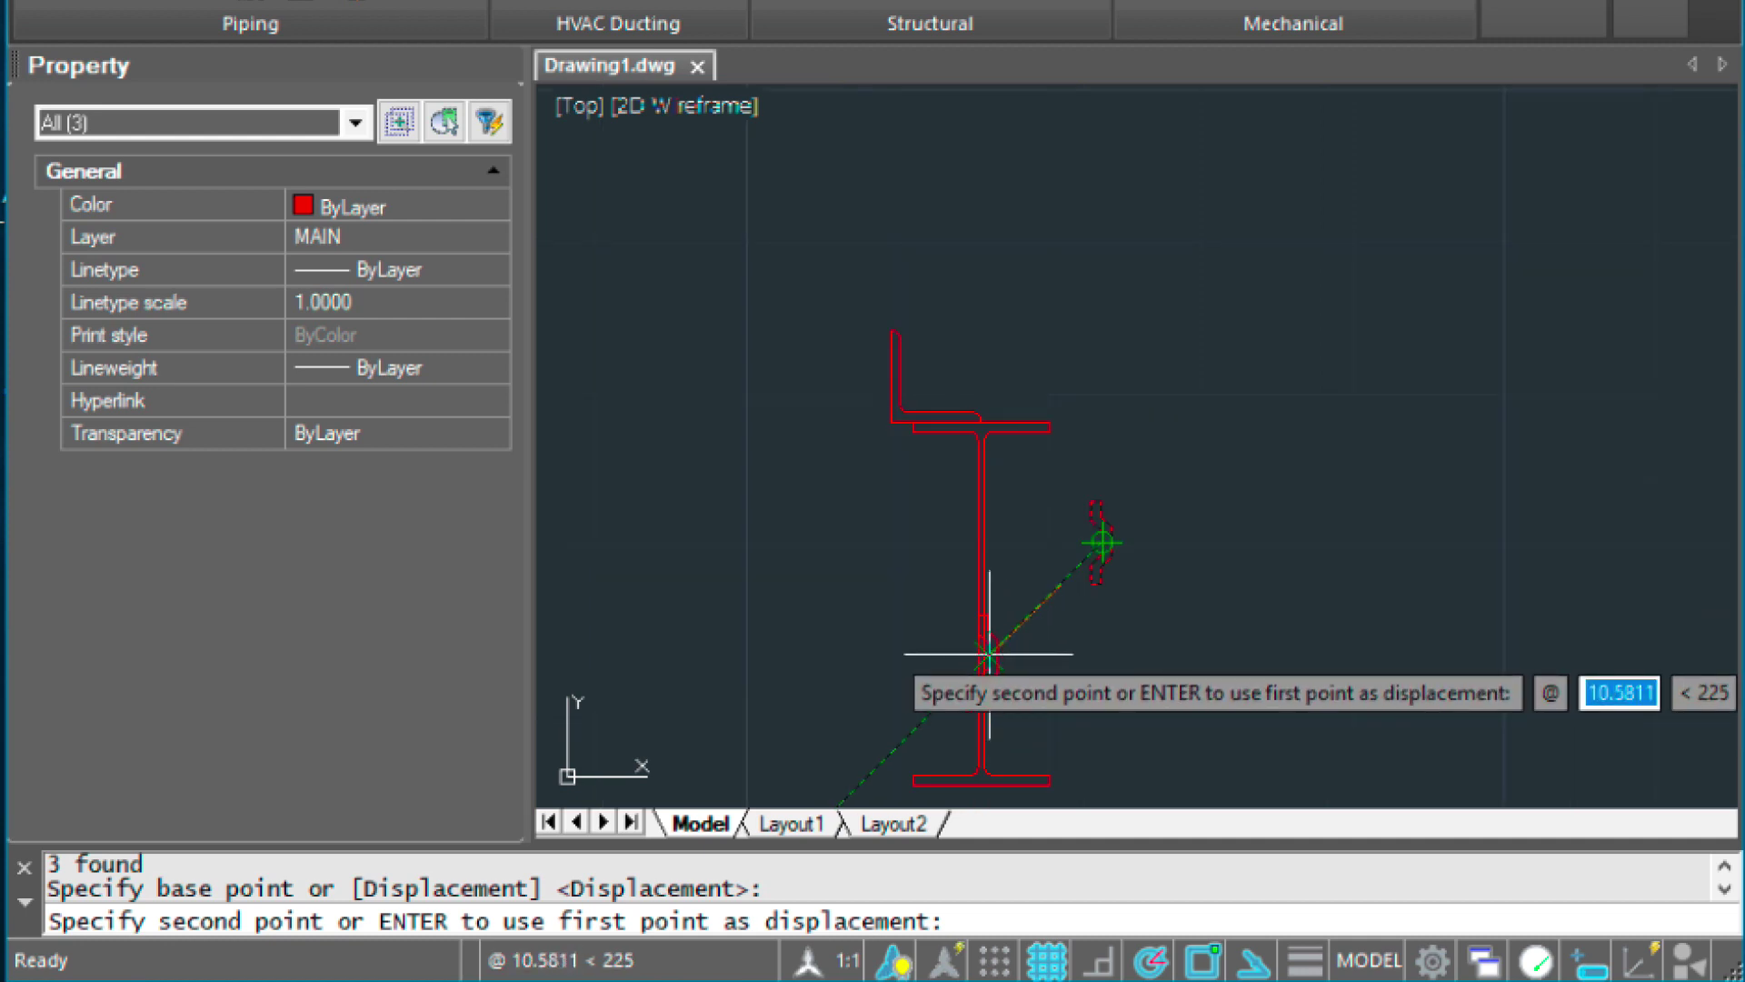
{"action": "key", "text": "Escape"}
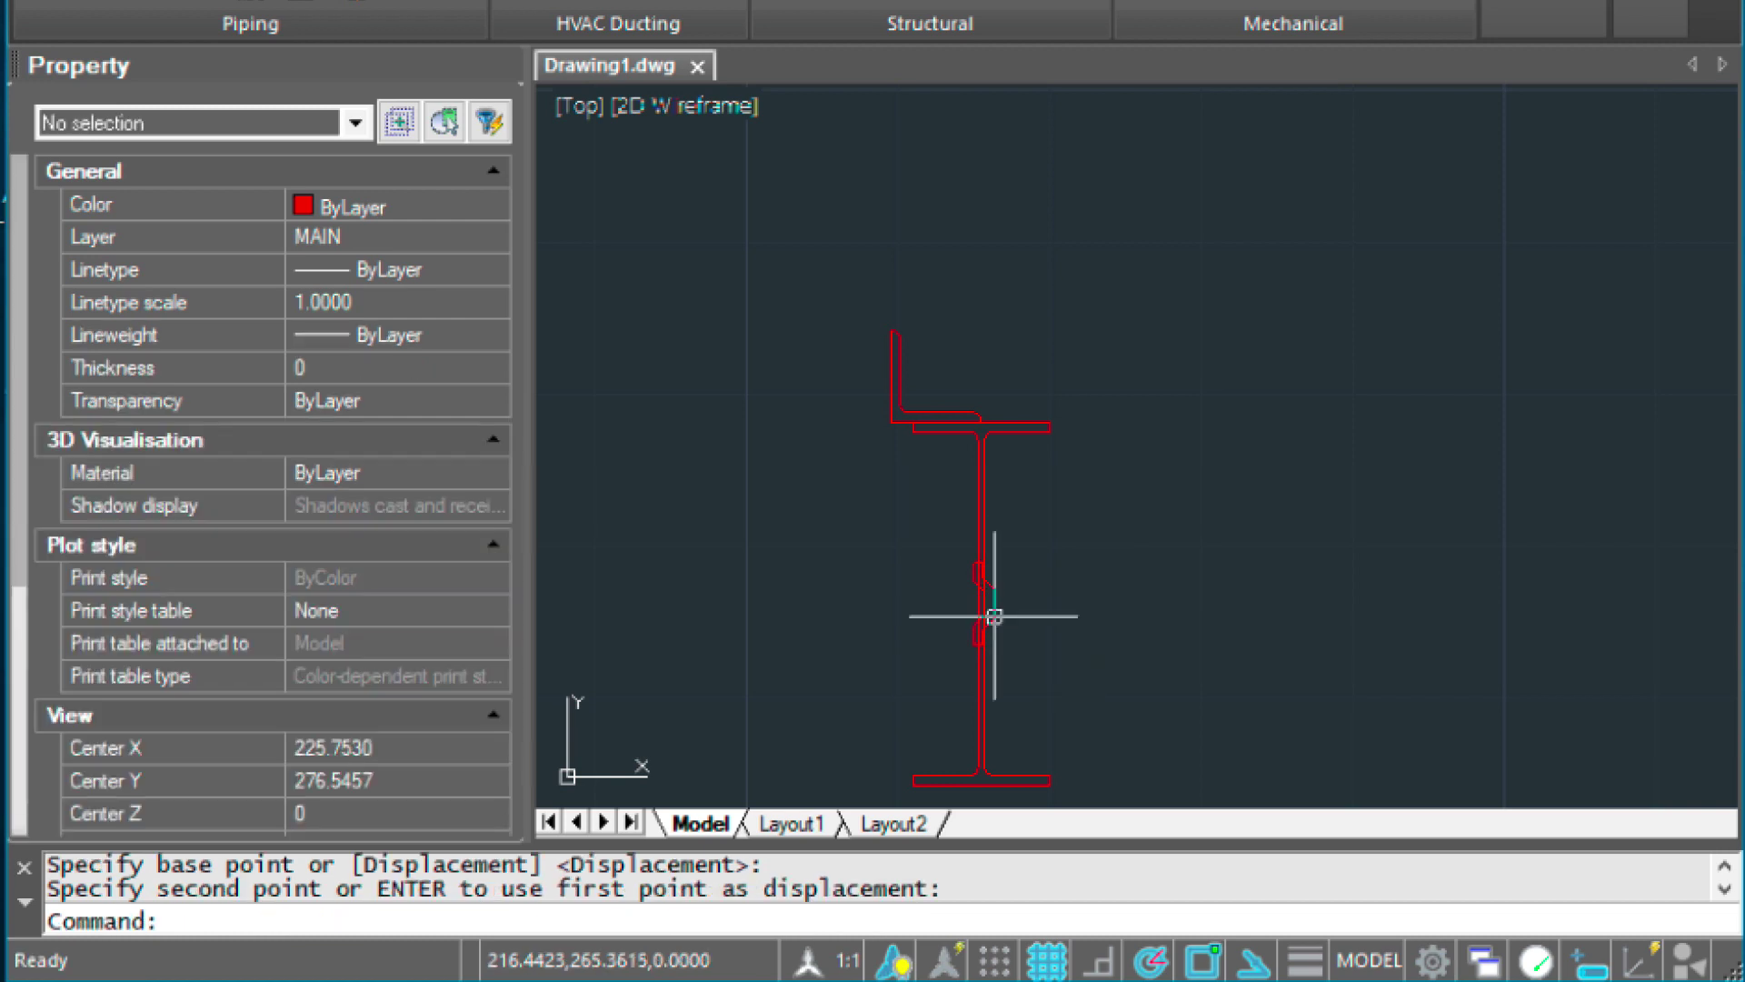
Step: Move the grouped profile horizontally so its upper left corner touches the right face of the beam's web
{"action": "scroll", "coordinate": [979, 562], "scroll_direction": "up", "scroll_amount": 2}
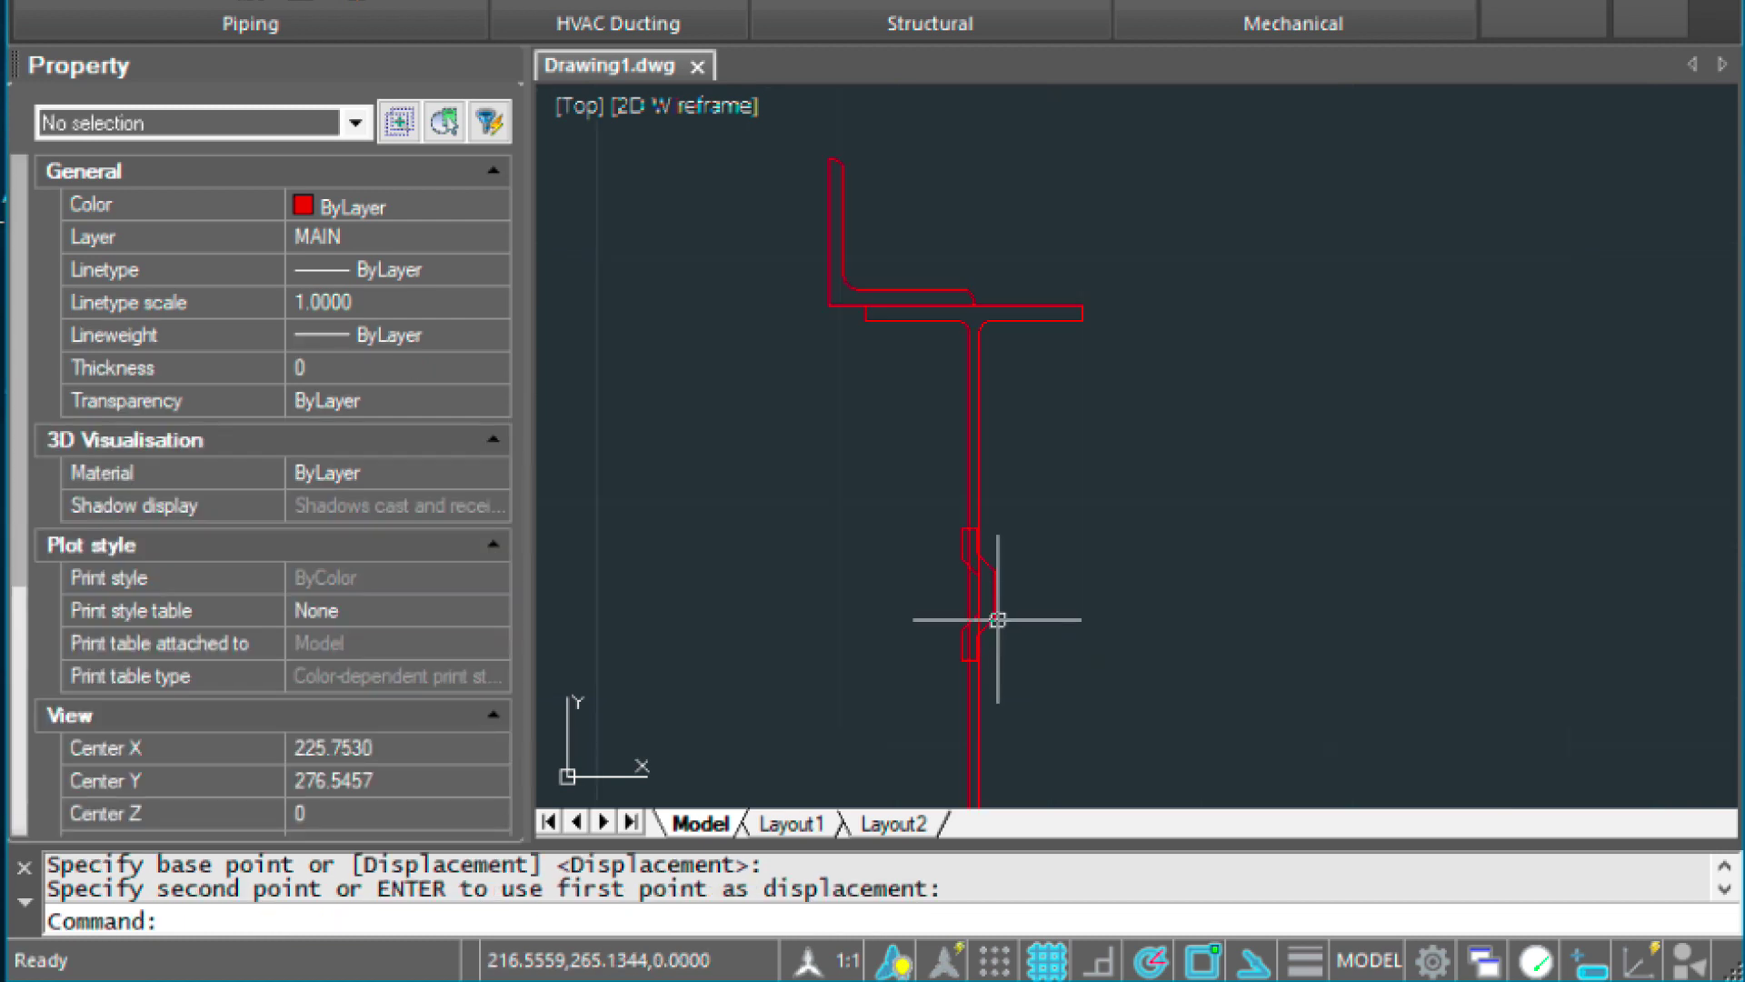
{"action": "left_click", "coordinate": [988, 564]}
{"action": "type", "text": "m"}
{"action": "key", "text": "Return"}
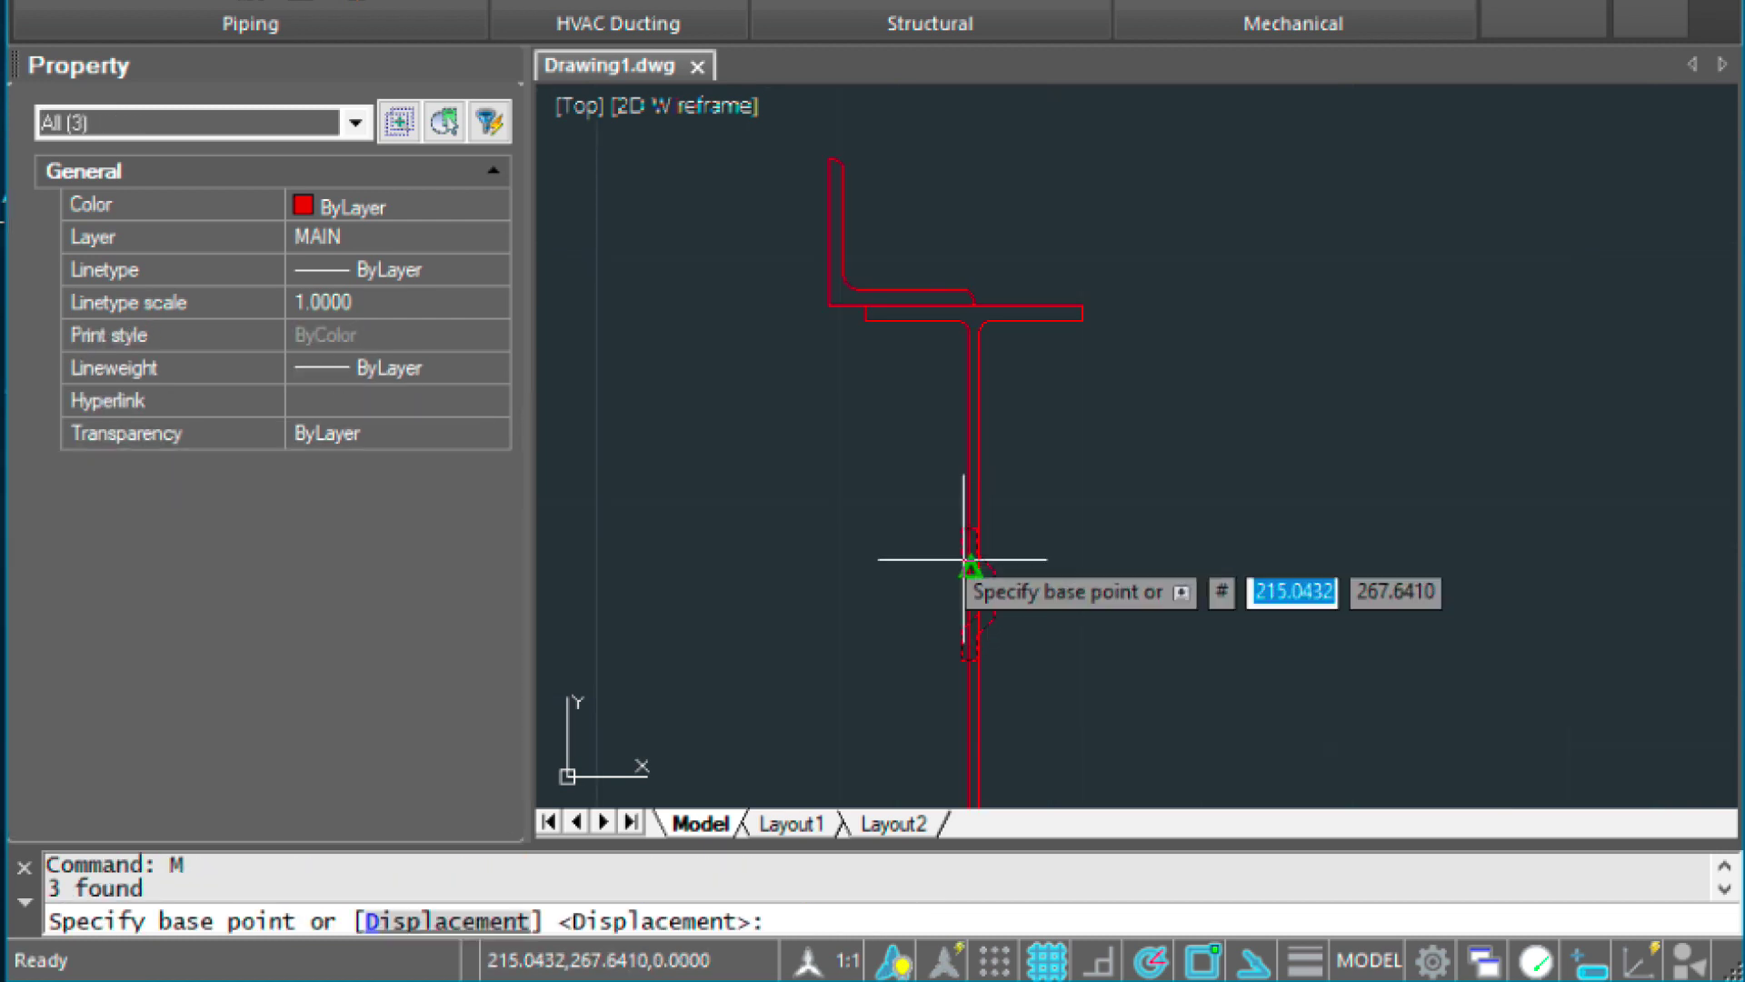
{"action": "left_click", "coordinate": [962, 528]}
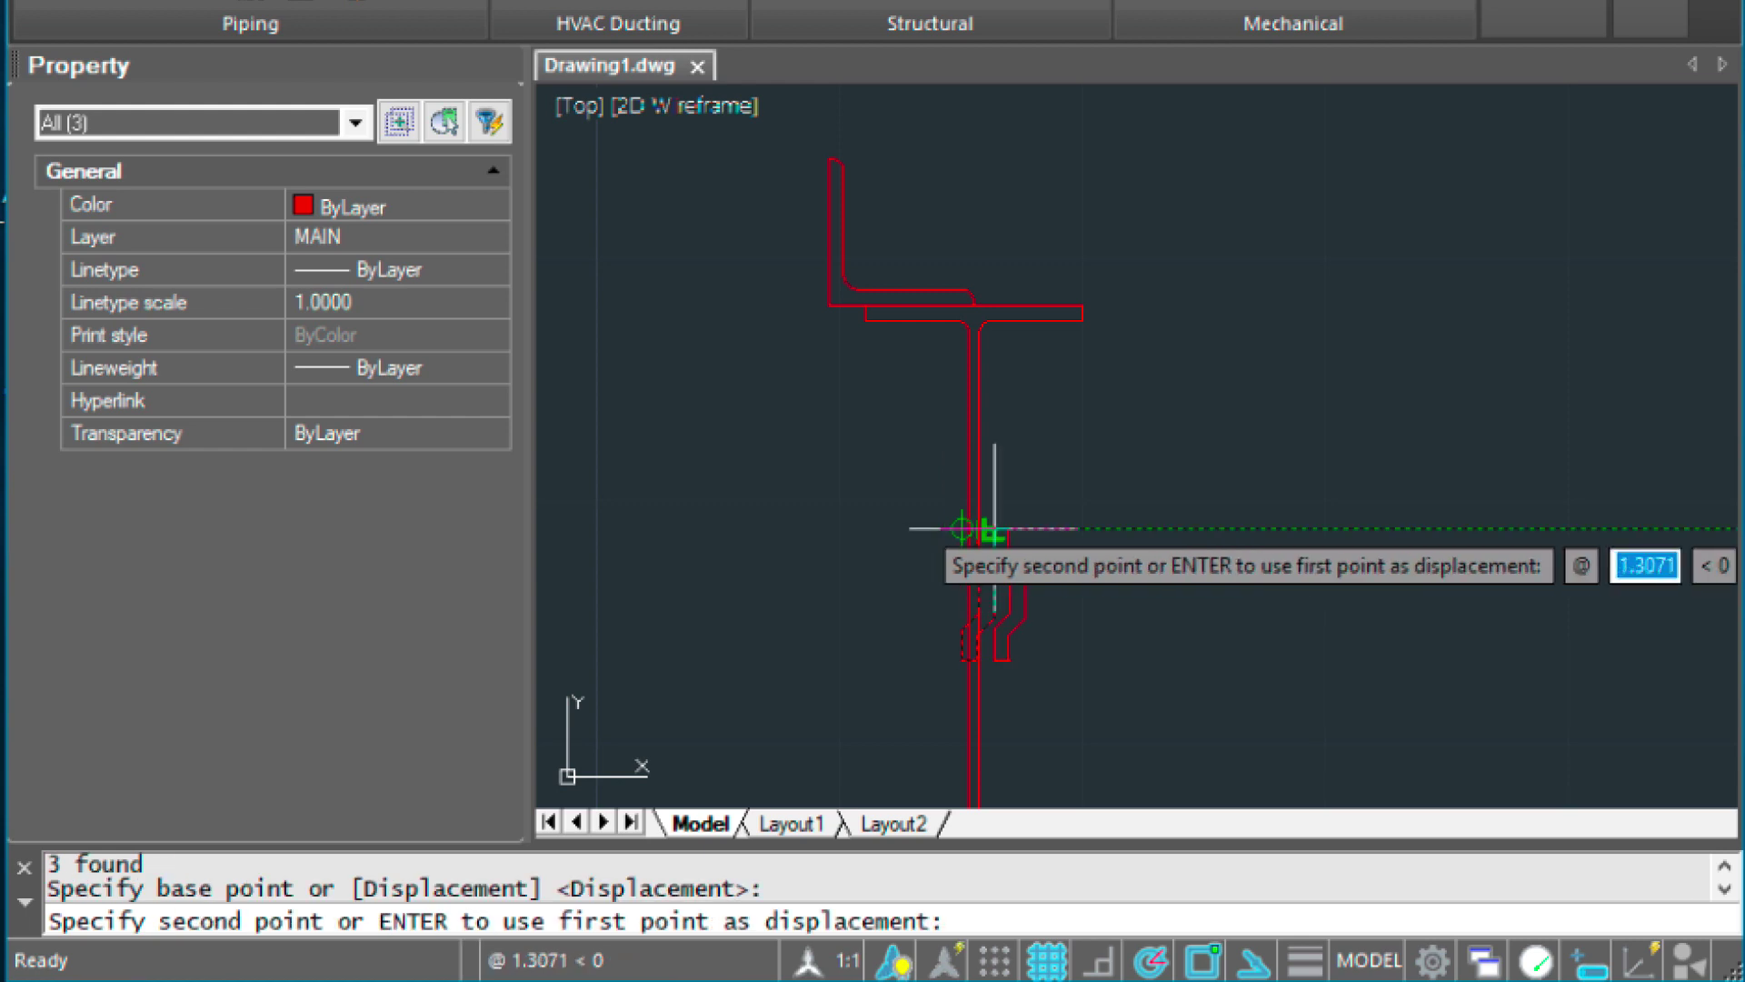
{"action": "left_click", "coordinate": [968, 528]}
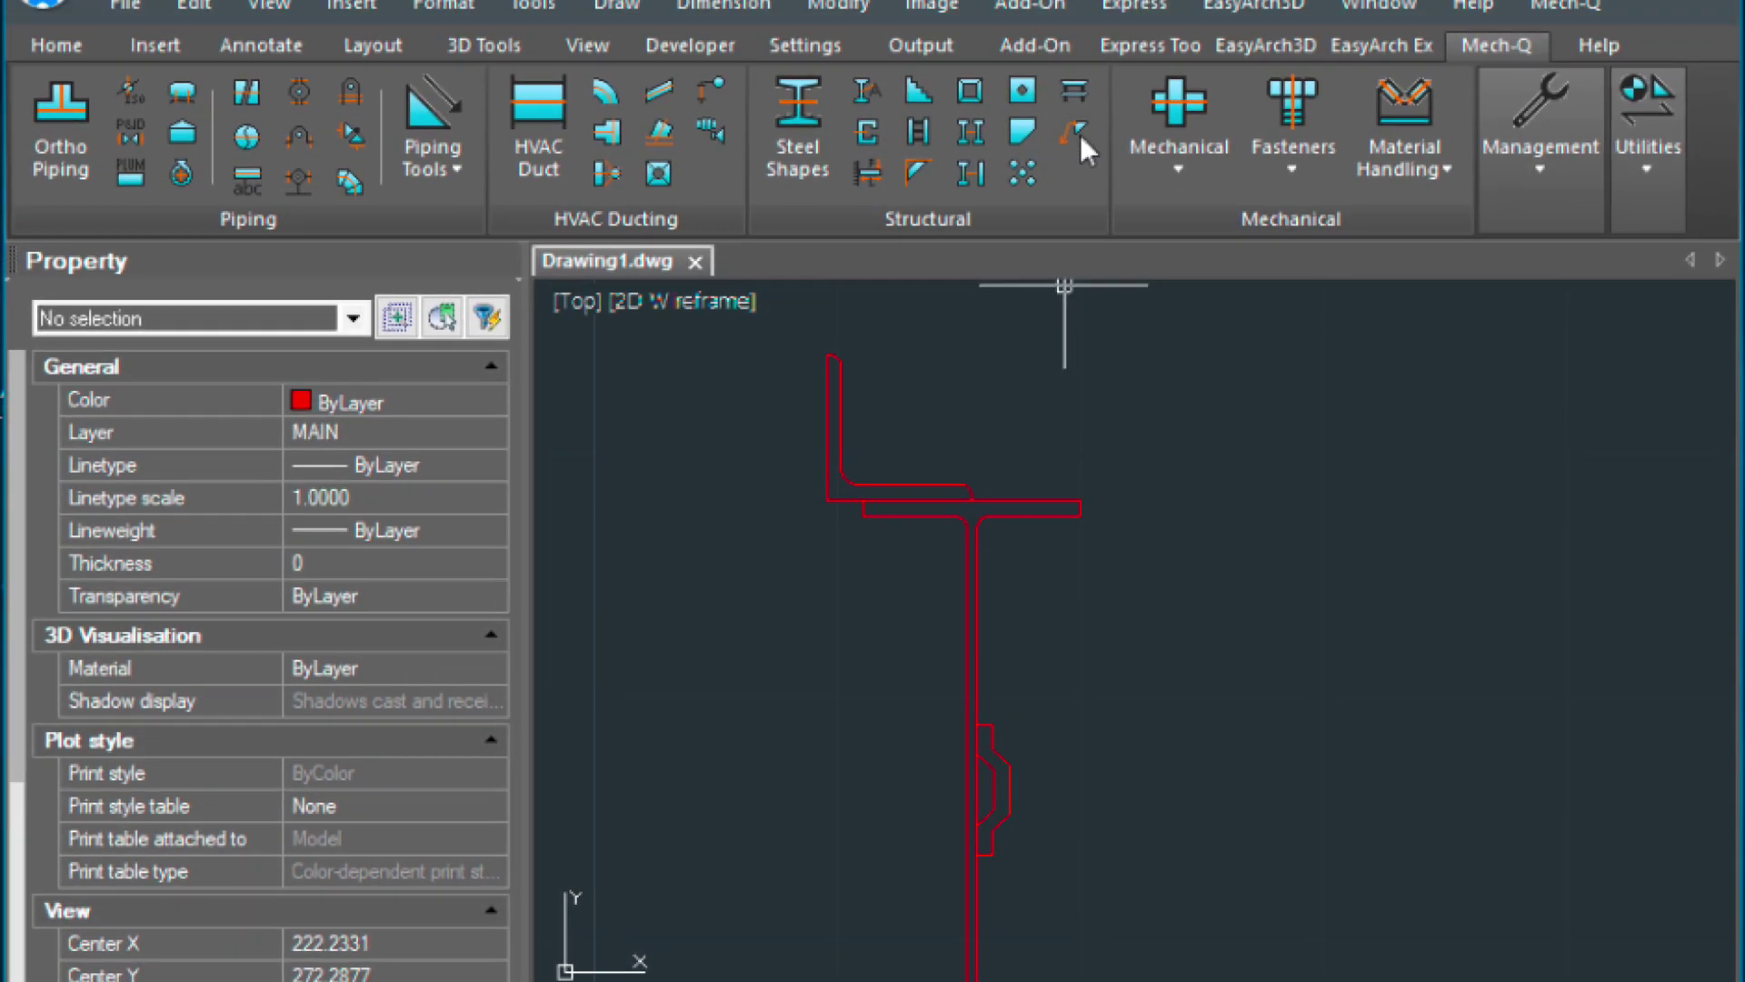
Step: Set up a both-sides 3/16 fillet weld symbol with length 2 and pitch 12 on each side and the note EACH SIDE
{"action": "left_click", "coordinate": [1078, 134]}
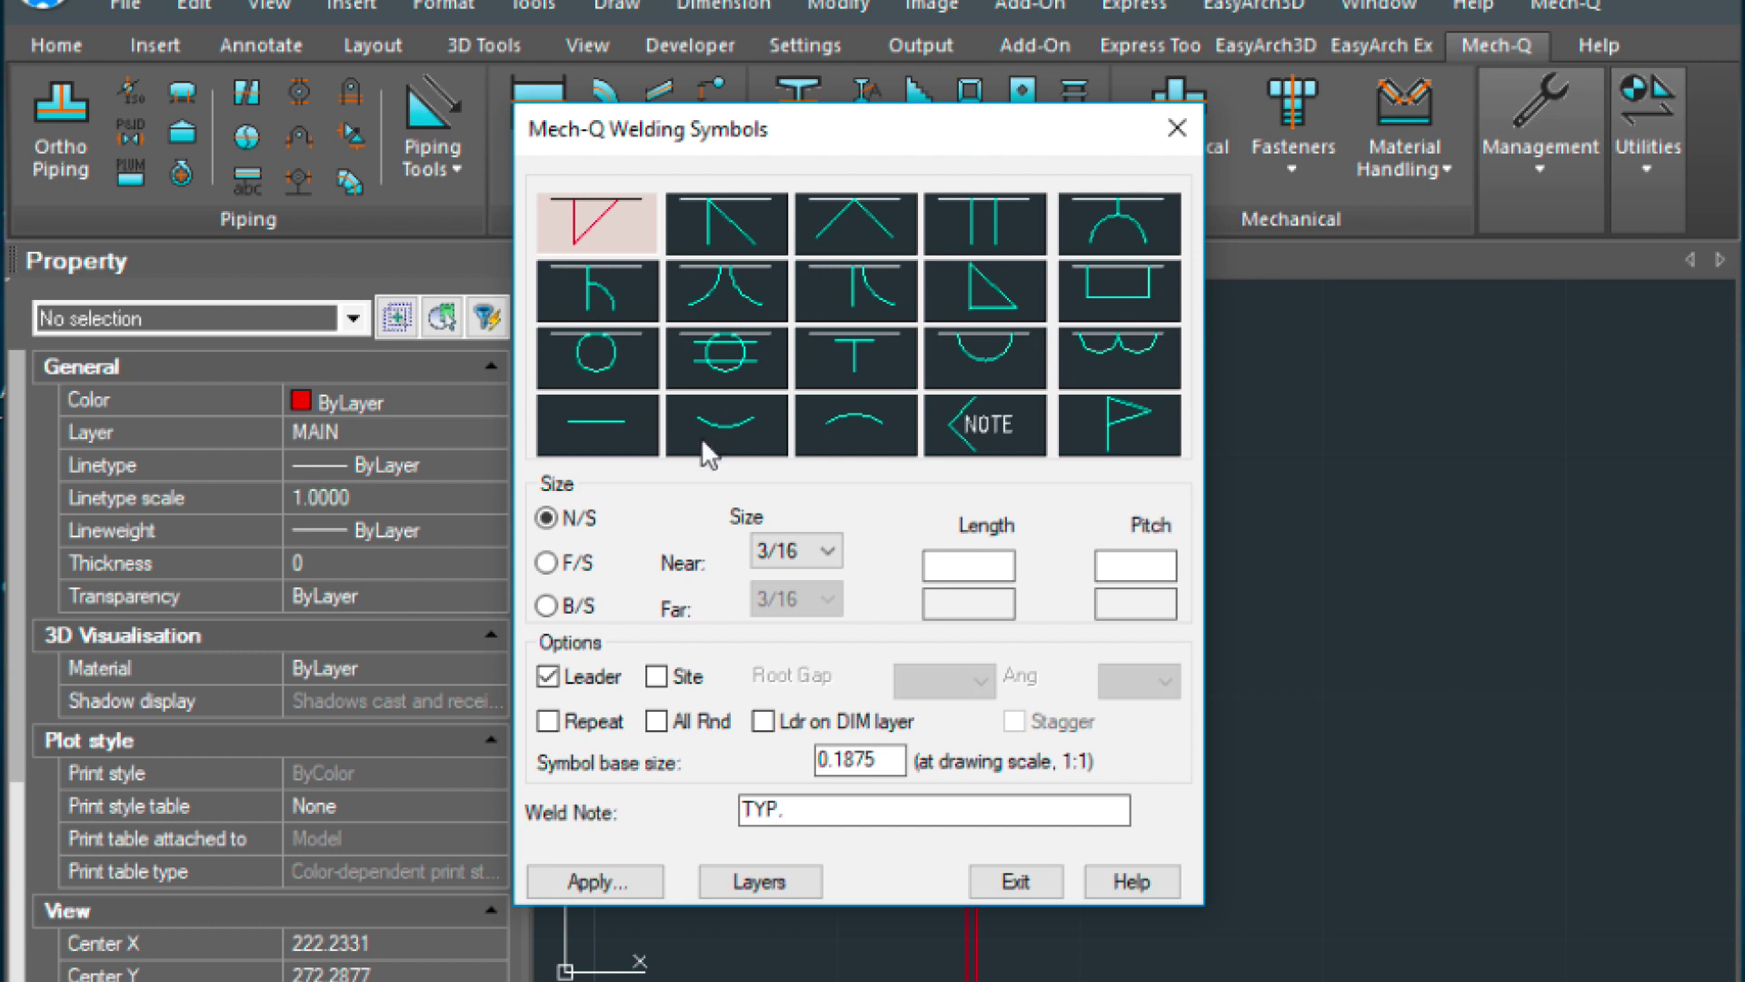
{"action": "left_click", "coordinate": [546, 605]}
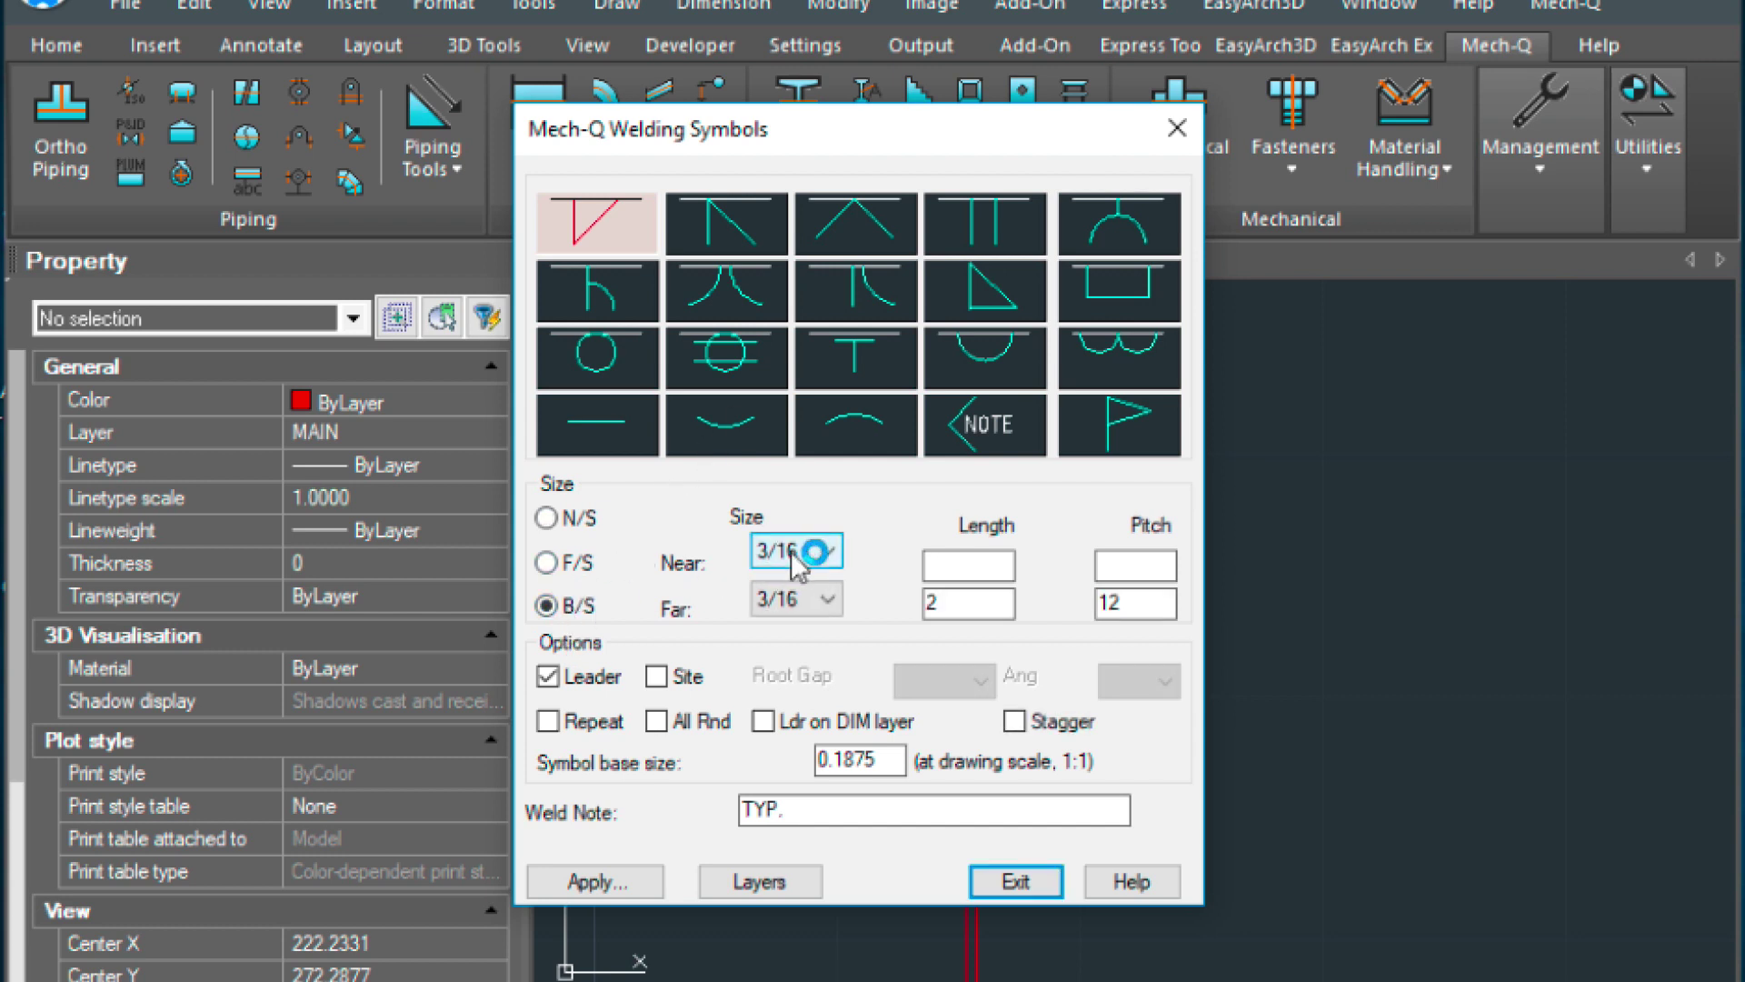
{"action": "left_click", "coordinate": [982, 566]}
{"action": "type", "text": "2"}
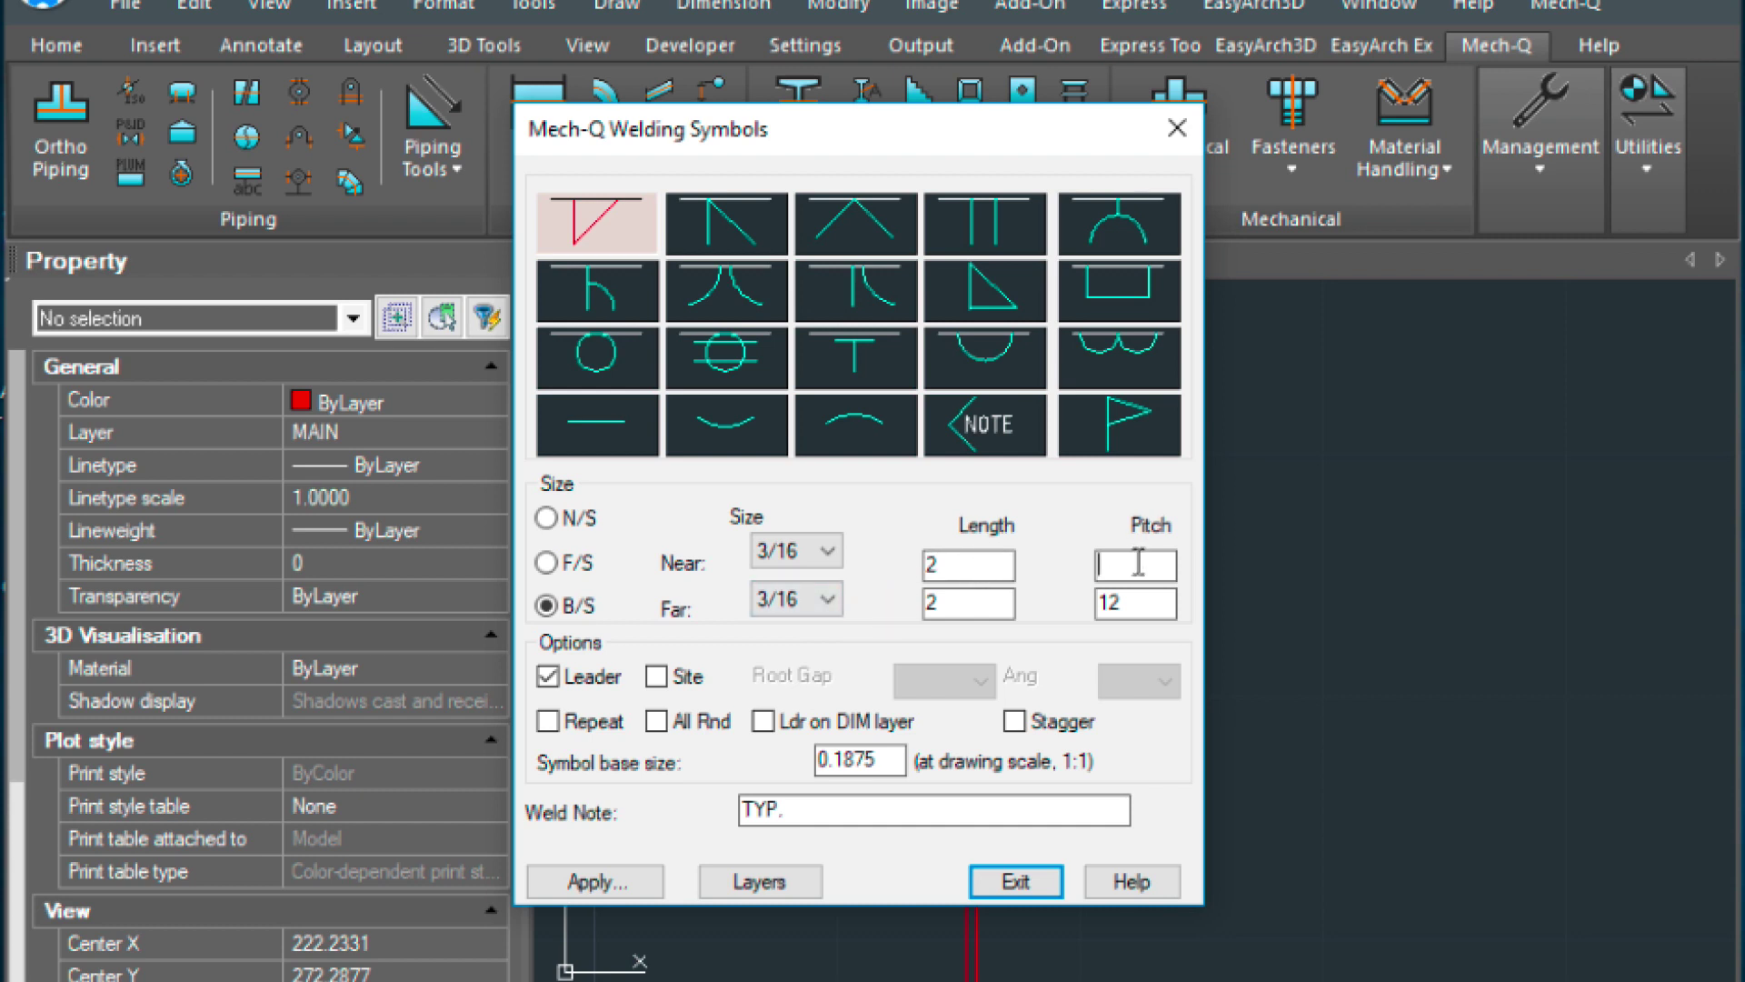
{"action": "left_click", "coordinate": [818, 810]}
{"action": "left_click", "coordinate": [818, 811]}
{"action": "key", "text": "BackSpace"}
{"action": "key", "text": "BackSpace"}
{"action": "key", "text": "BackSpace"}
{"action": "key", "text": "BackSpace"}
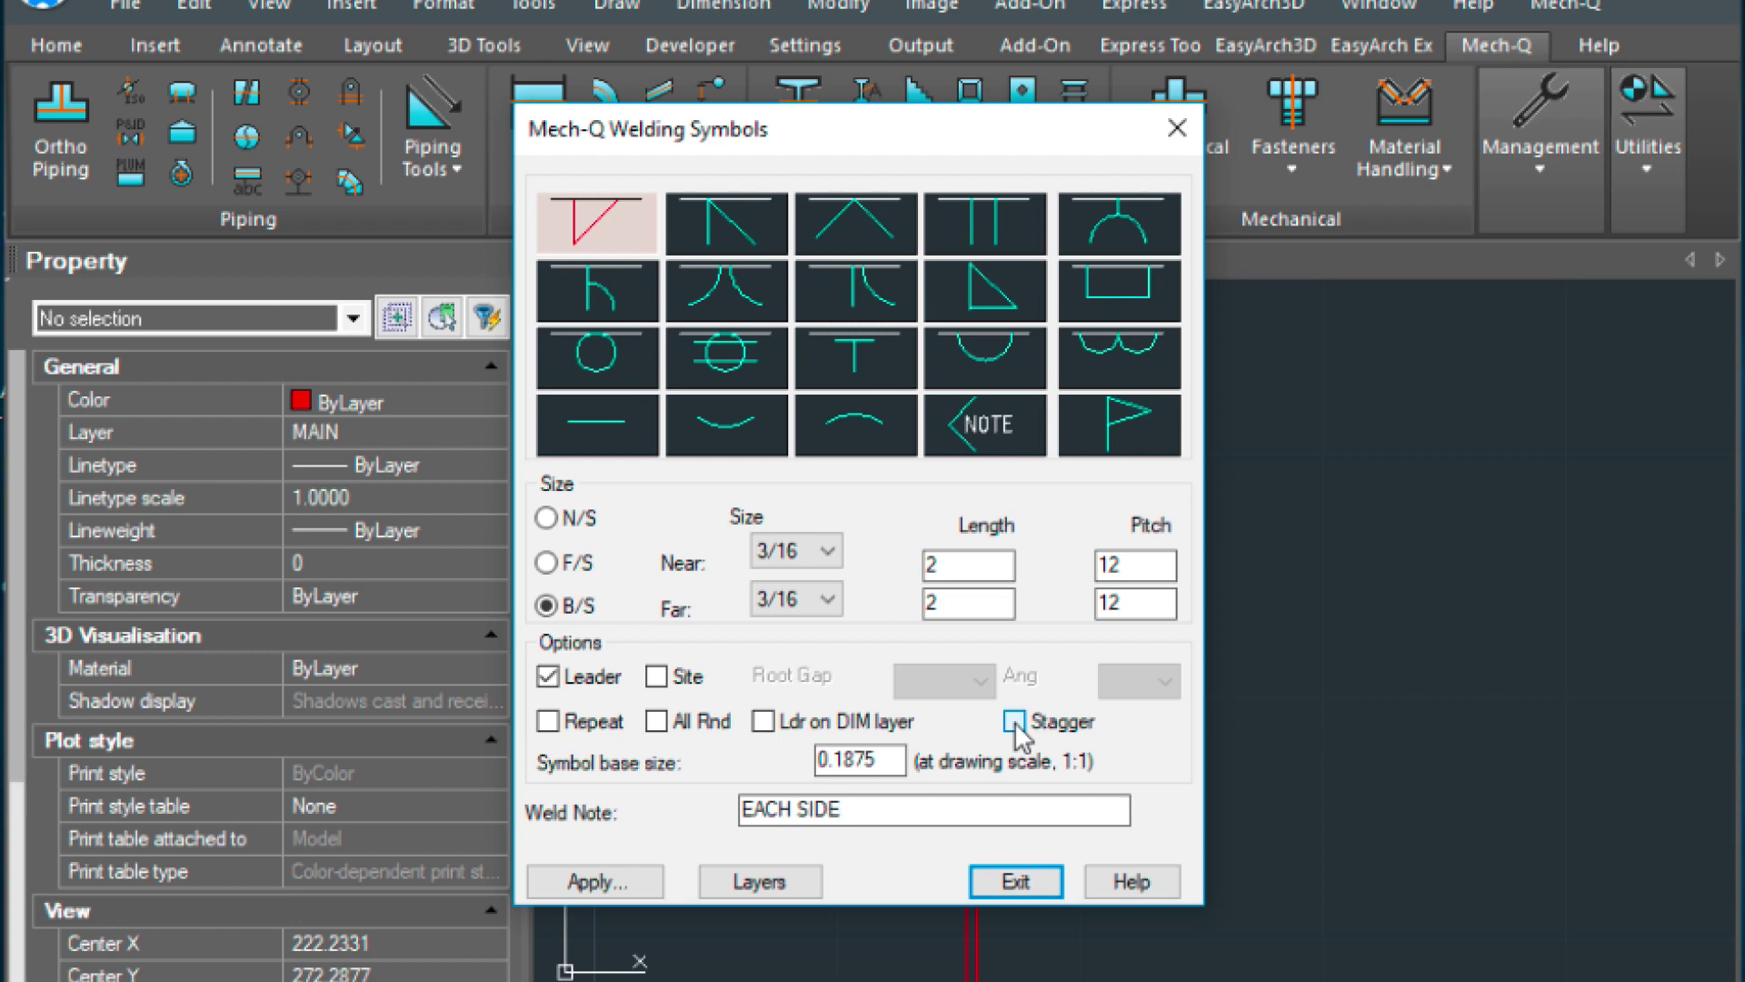
Step: Place the weld symbol with its leader arrow at the angle's toe on the beam's top flange and a horizontal landing up and right
{"action": "left_click", "coordinate": [595, 882]}
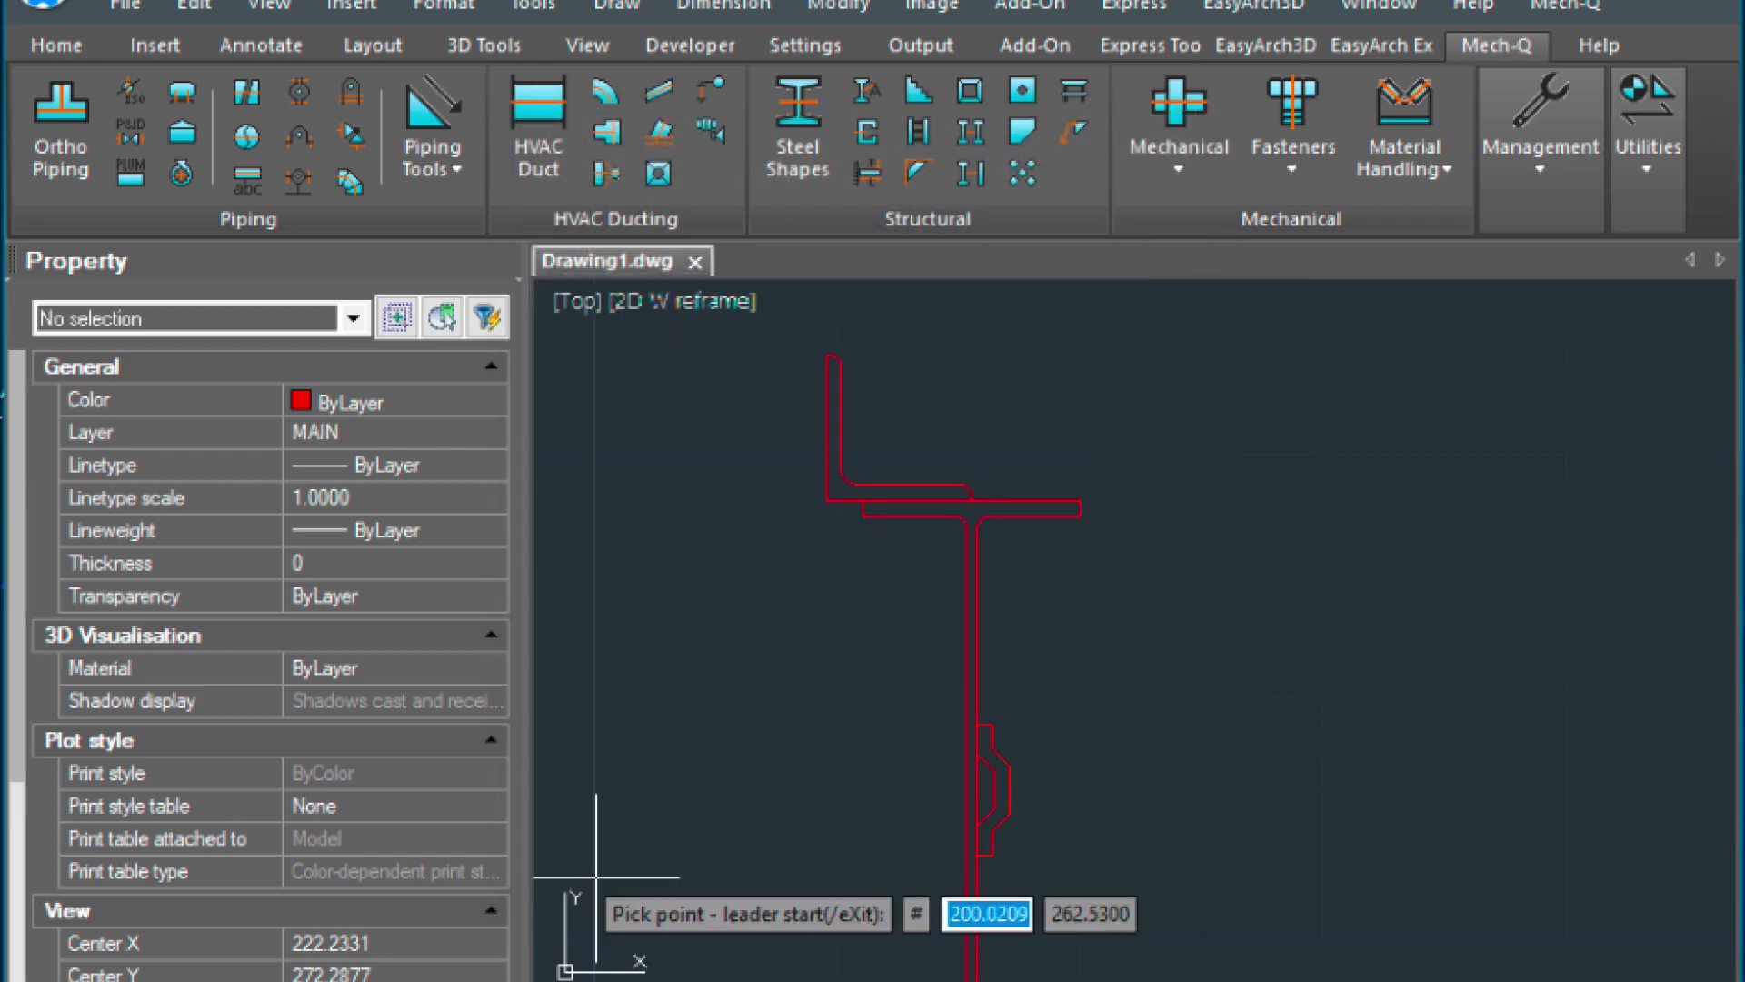
{"action": "left_click", "coordinate": [972, 499]}
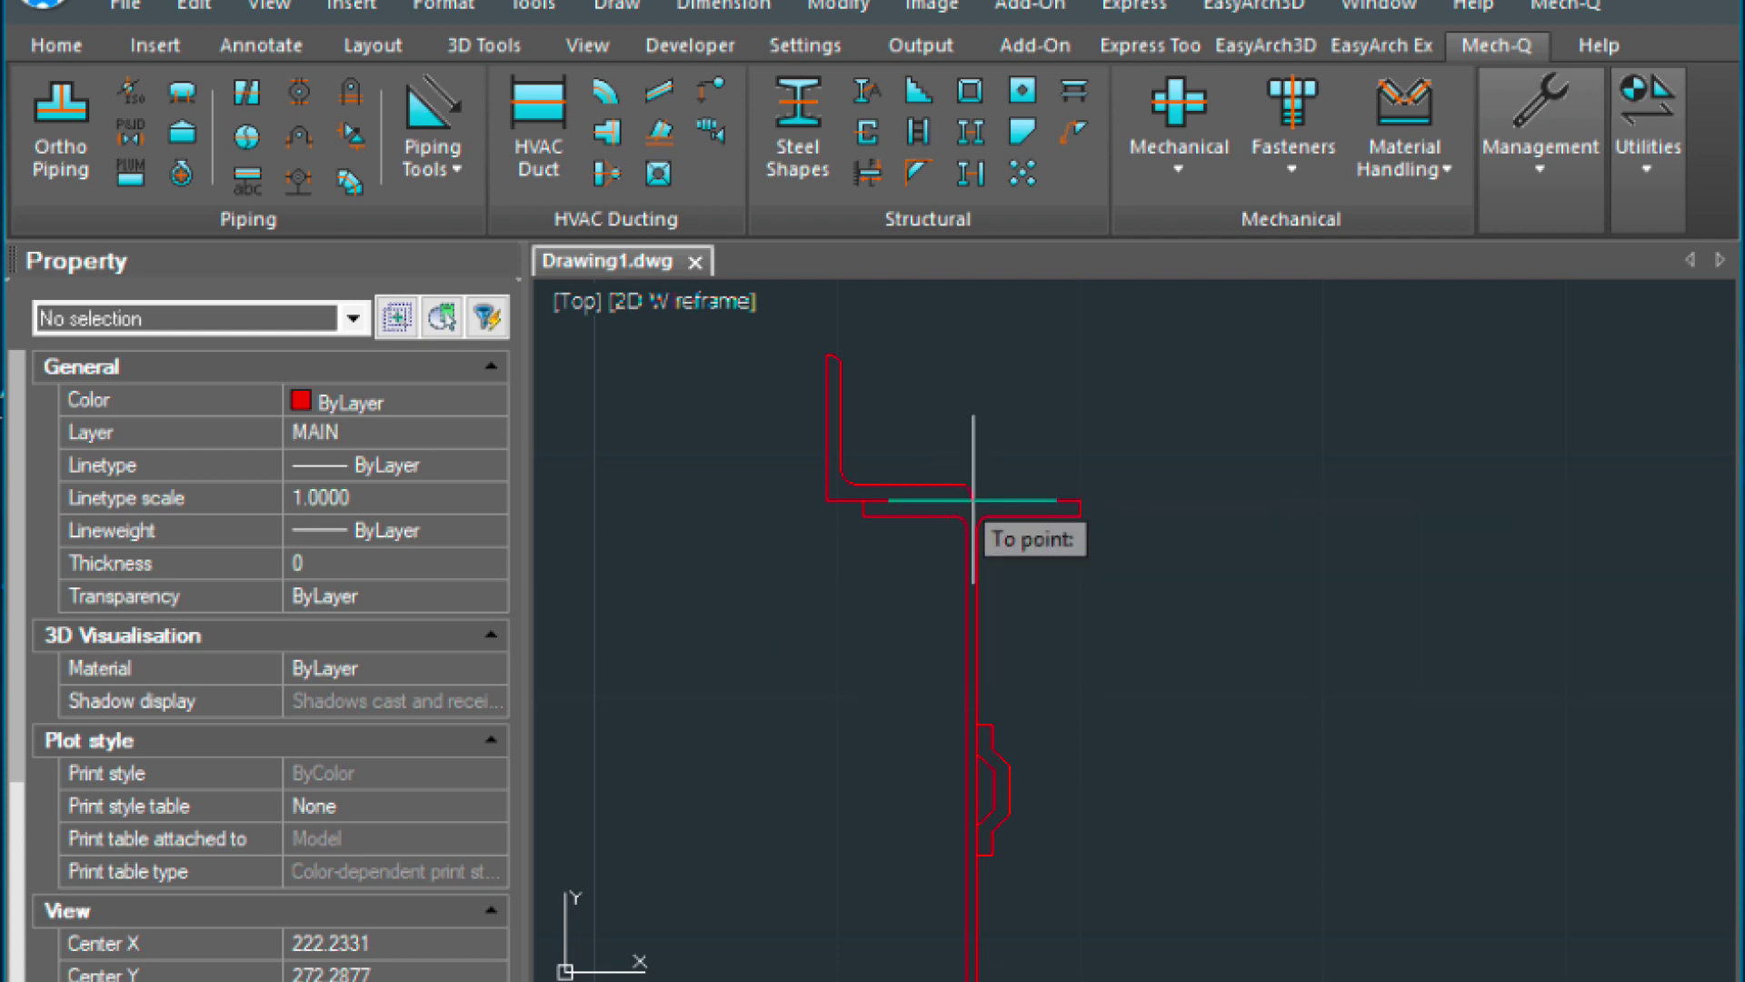
{"action": "left_click", "coordinate": [1102, 370]}
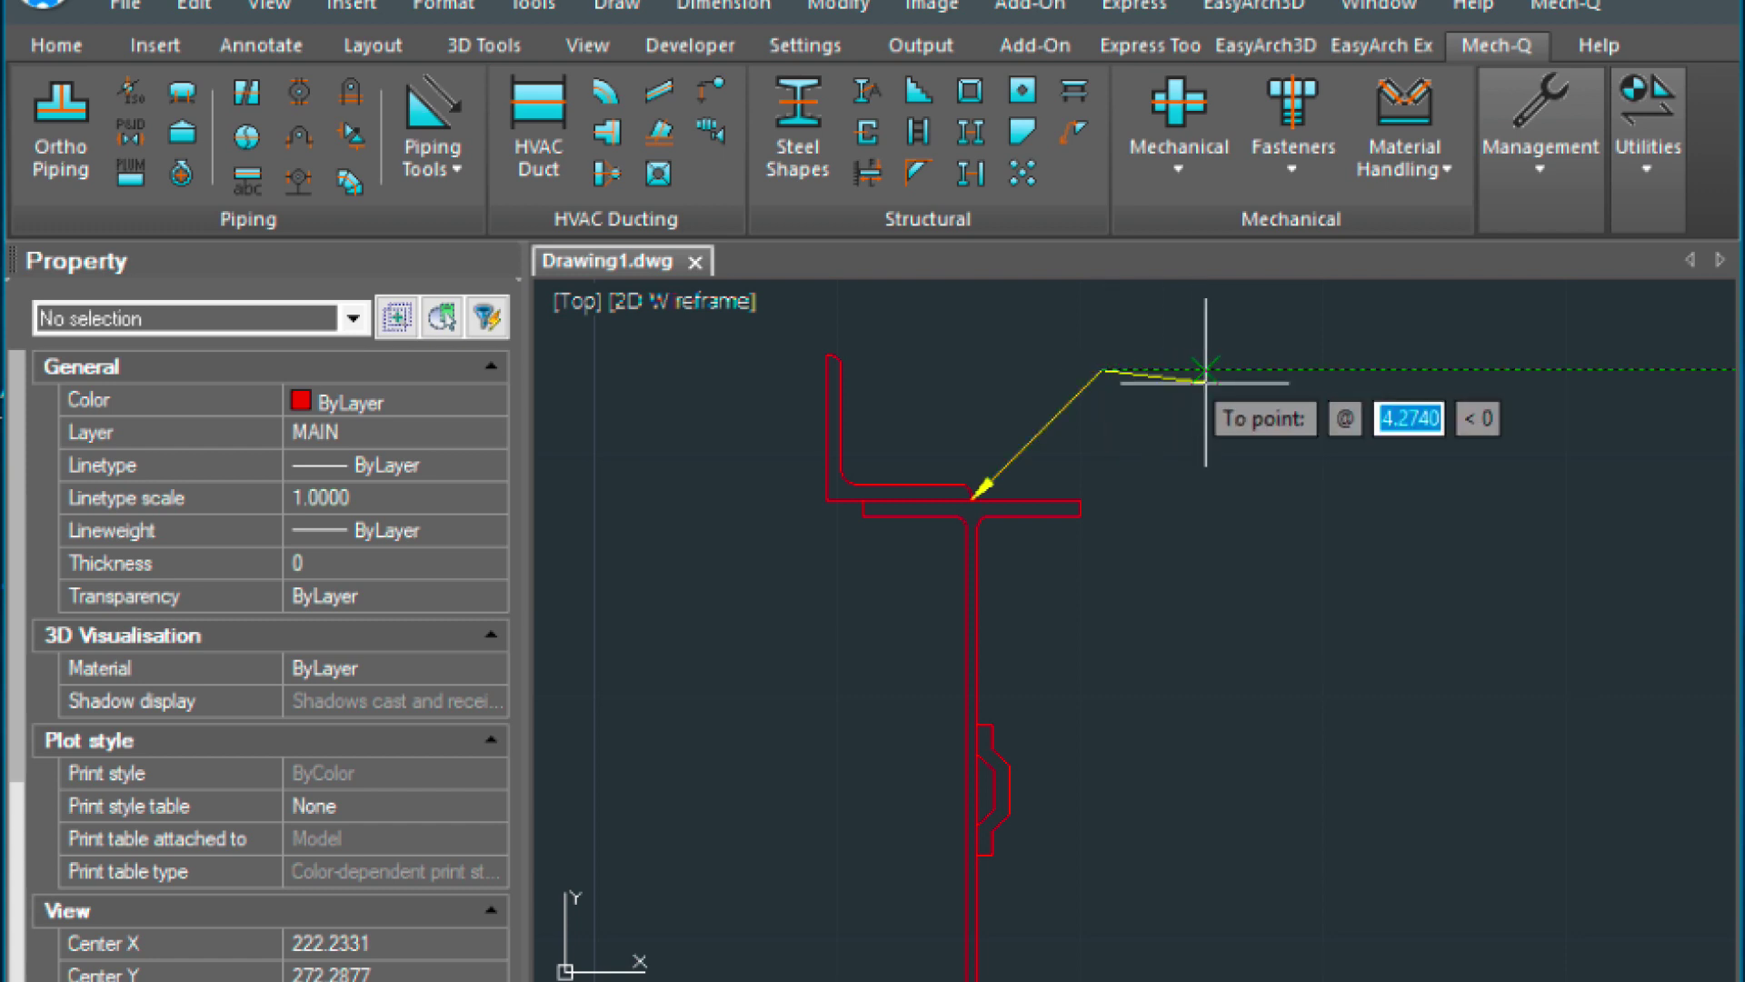
{"action": "left_click", "coordinate": [1200, 370]}
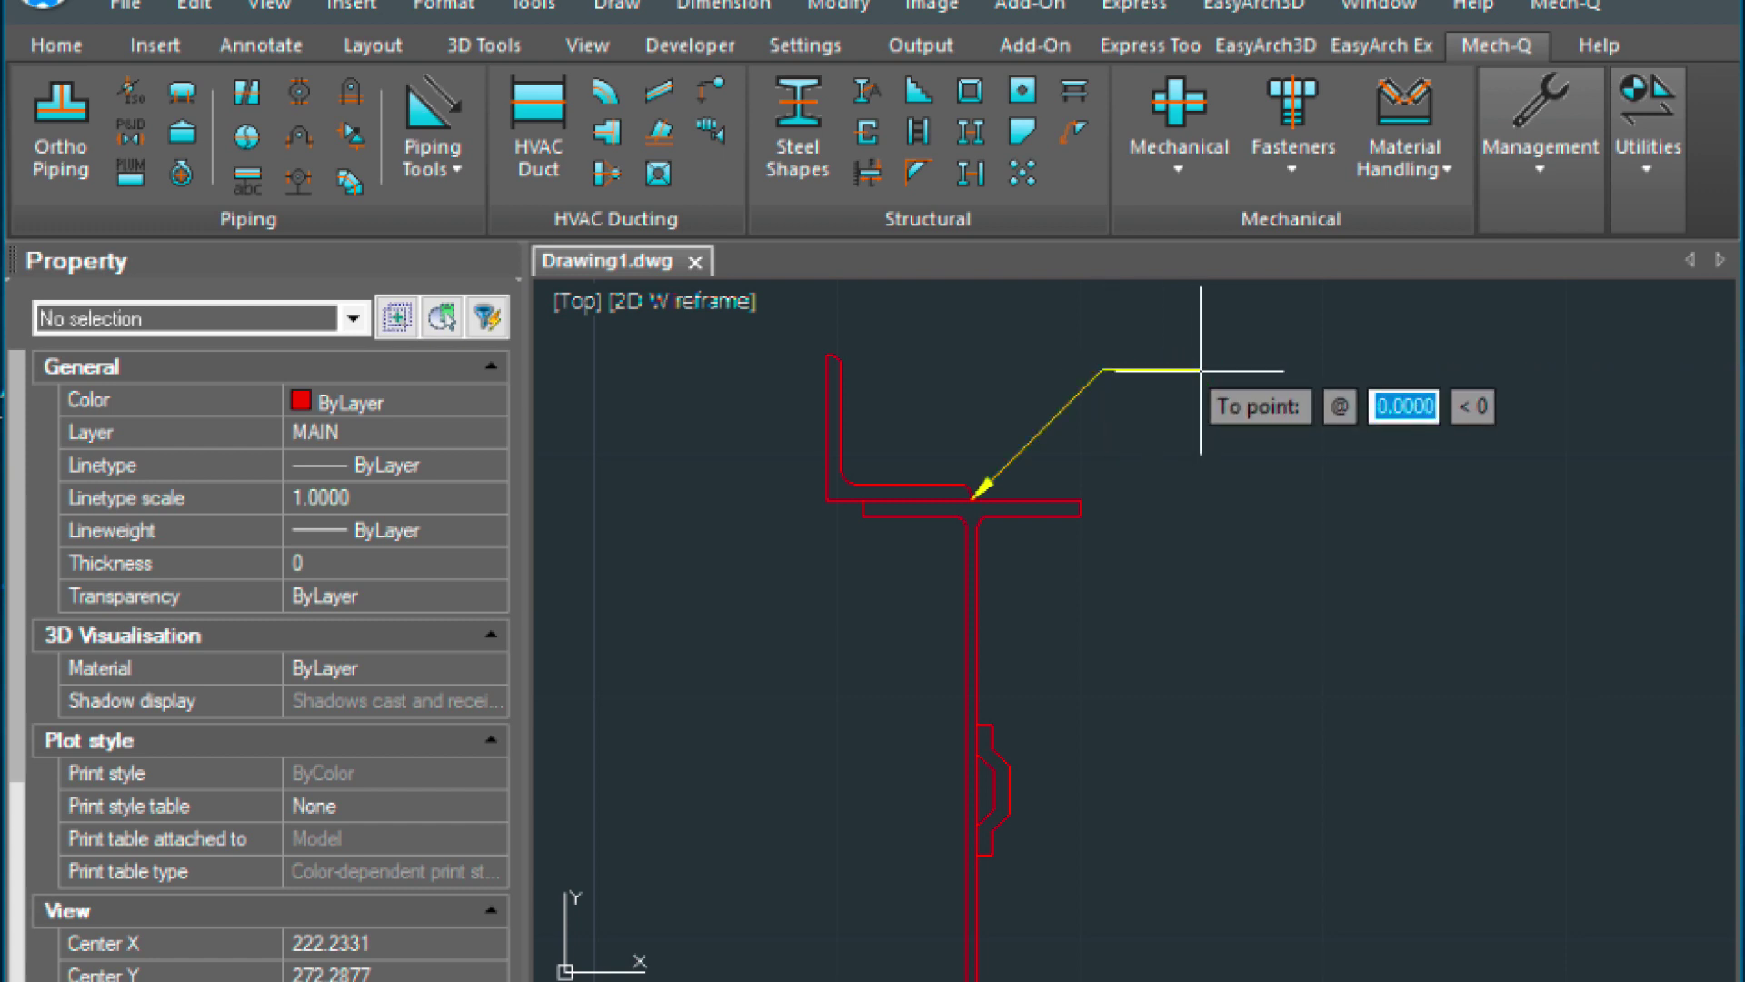
{"action": "key", "text": "Return"}
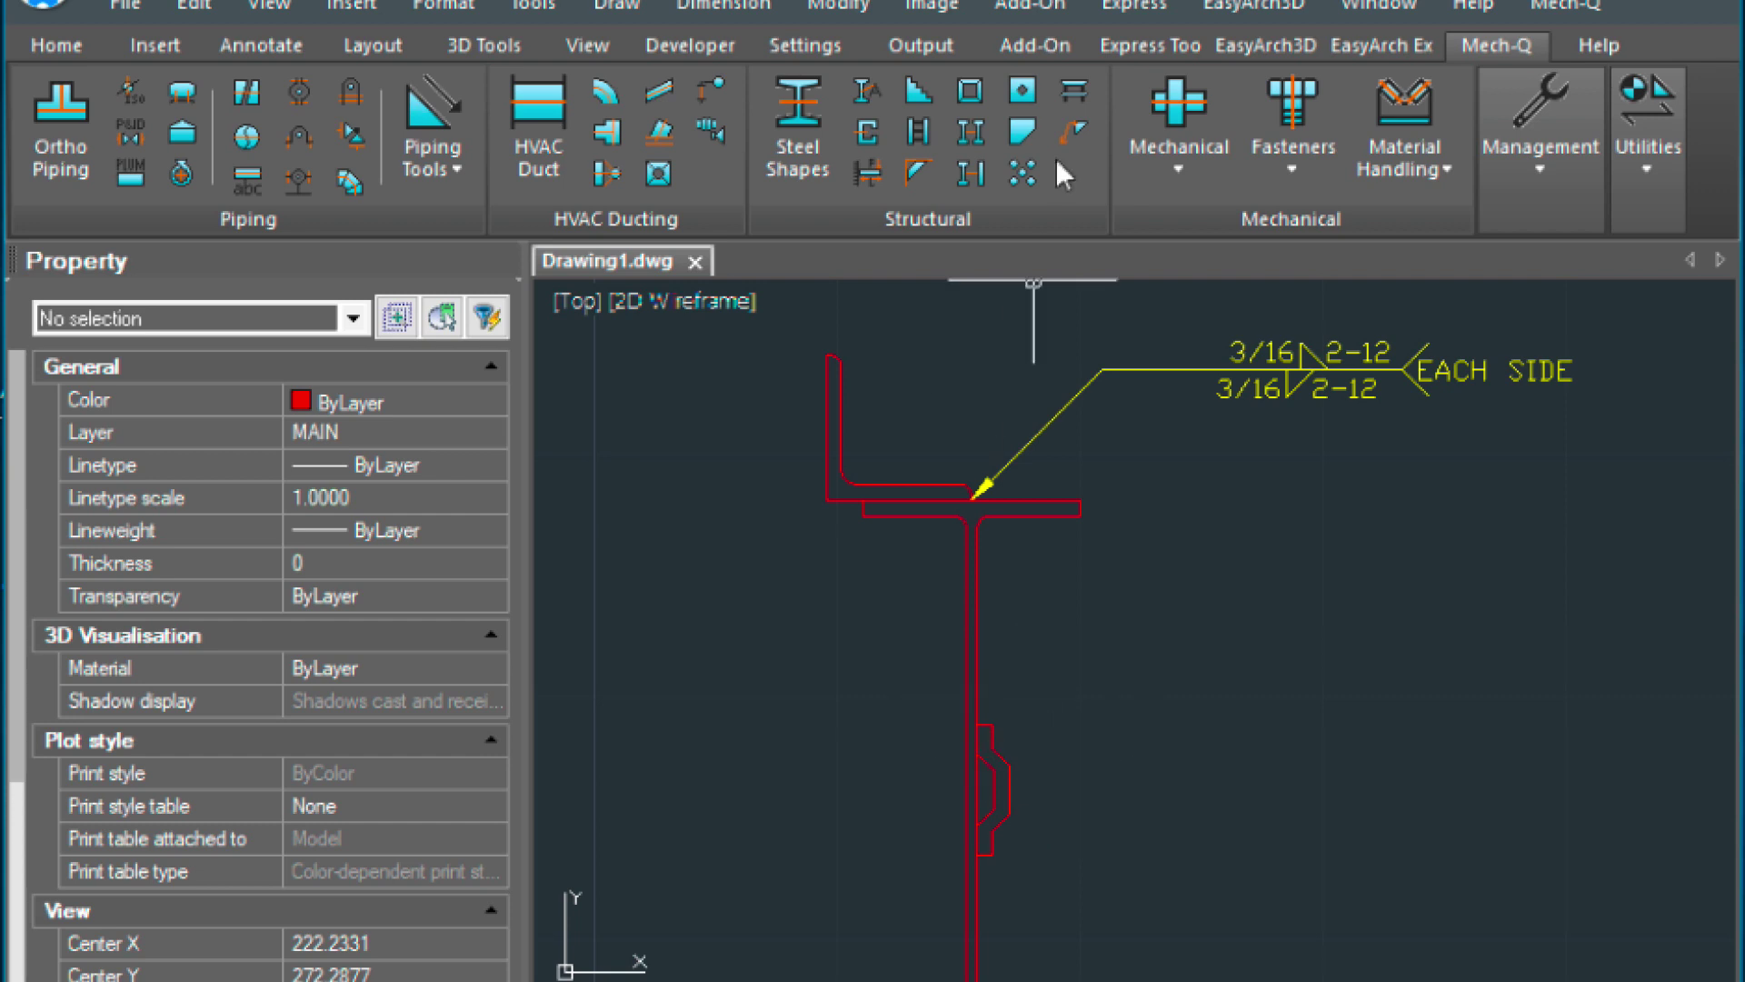
Step: Set up a near-side 3/16 fillet weld symbol with no length or pitch and the weld note TYP
{"action": "left_click", "coordinate": [1074, 134]}
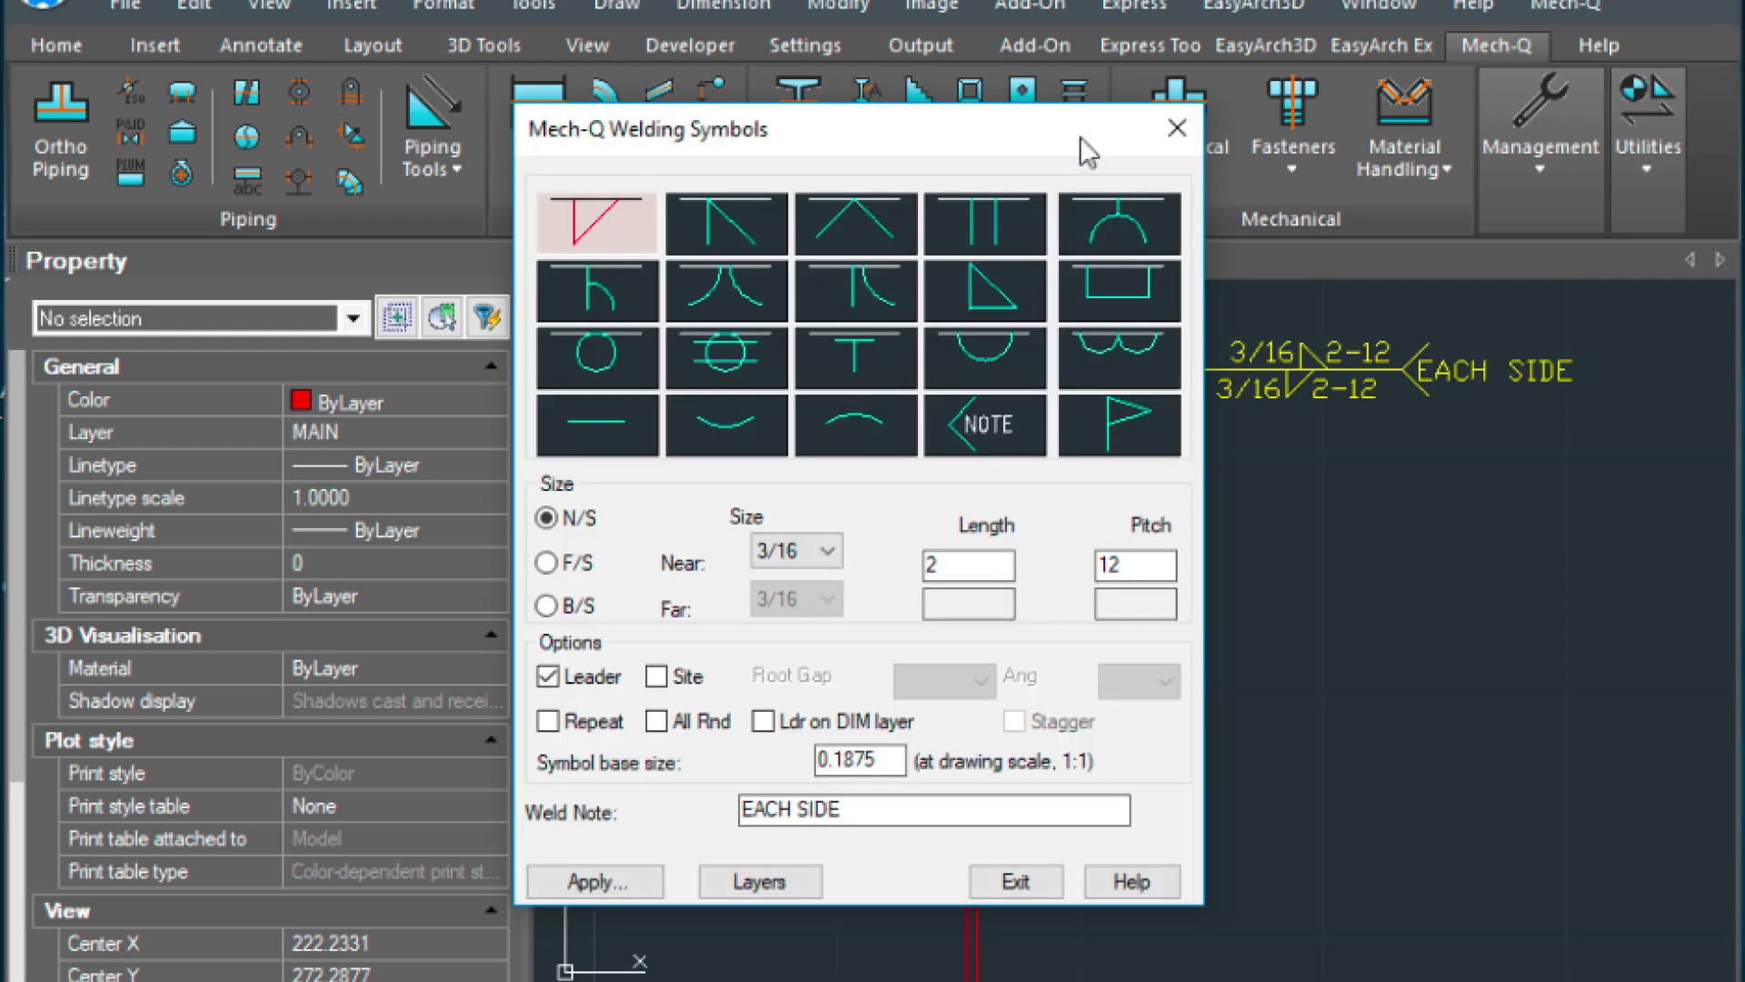
{"action": "left_click", "coordinate": [957, 571]}
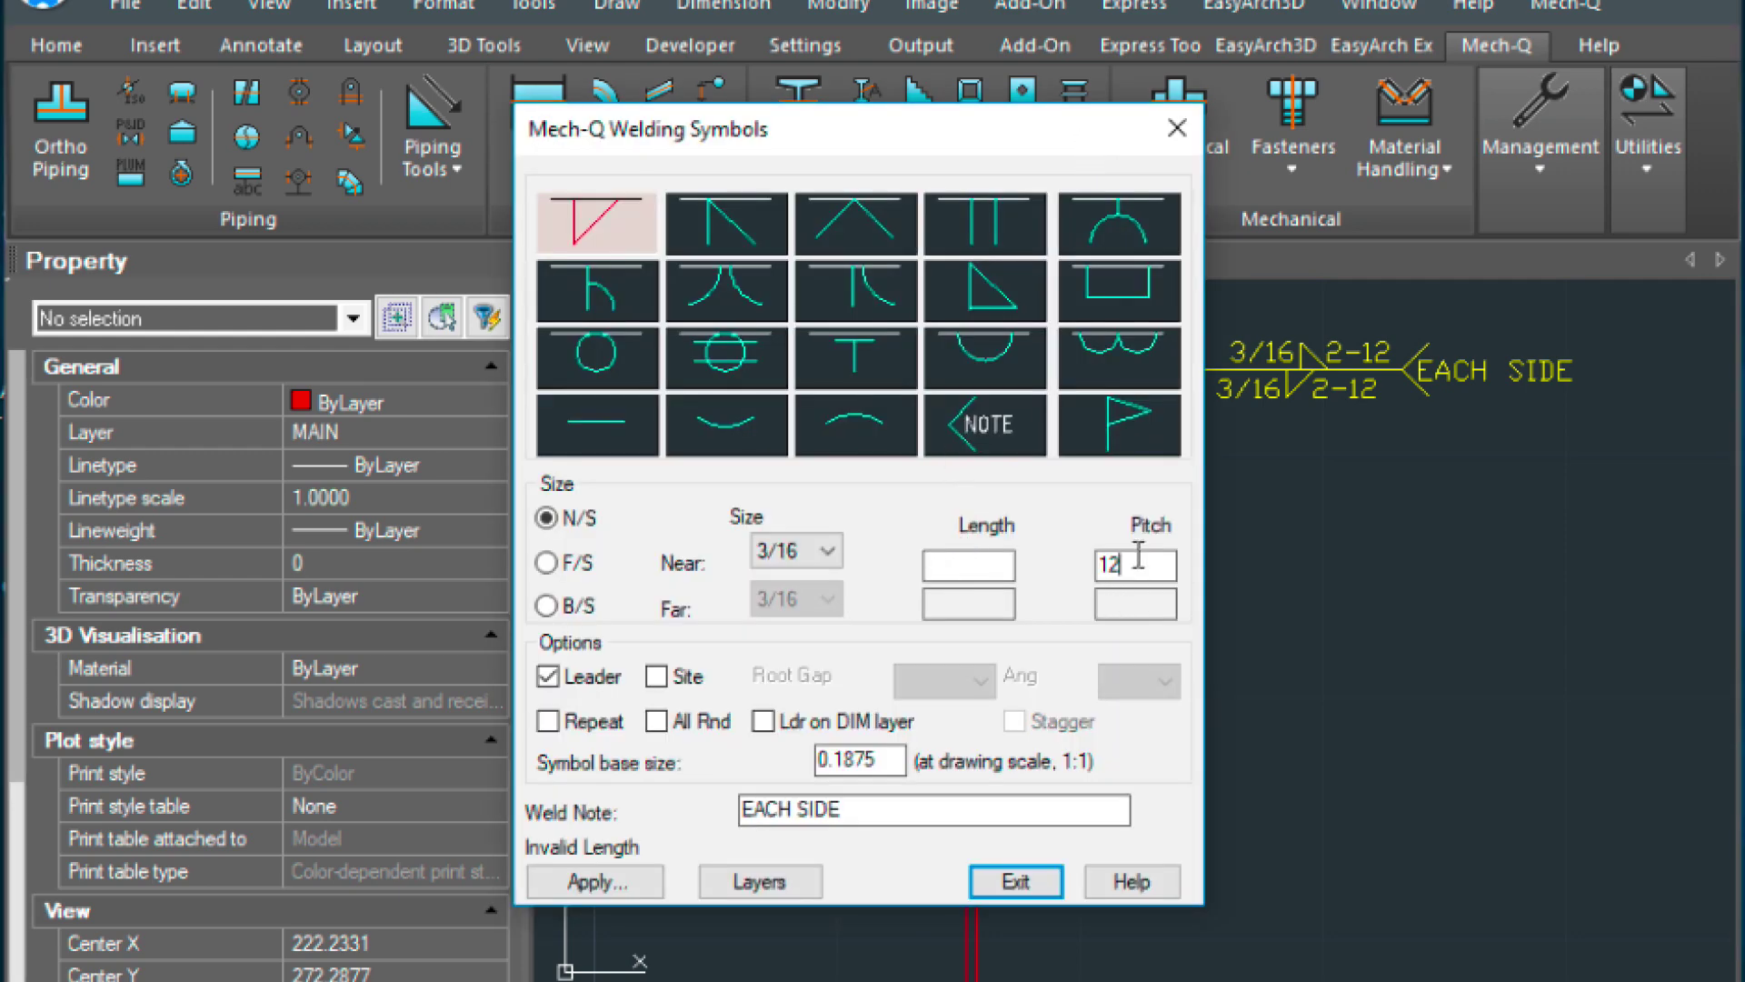
{"action": "key", "text": "BackSpace"}
{"action": "key", "text": "BackSpace"}
{"action": "left_click_drag", "start_coordinate": [857, 809], "coordinate": [671, 811]}
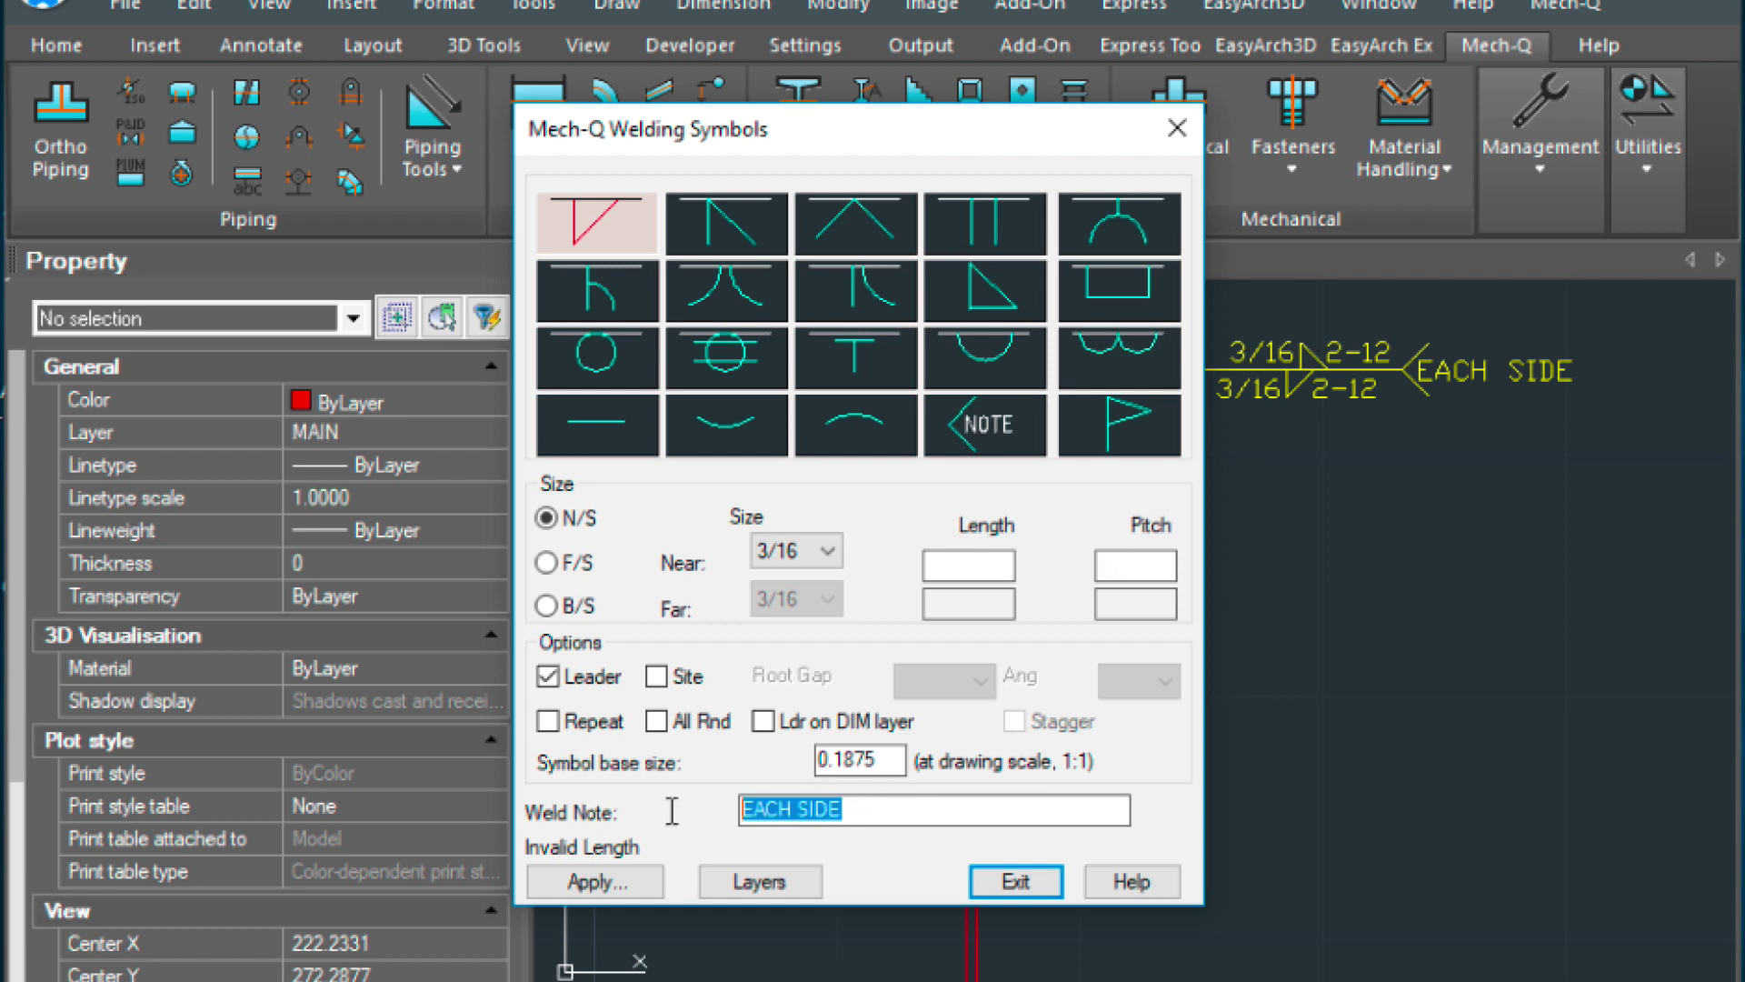
{"action": "type", "text": "TYP."}
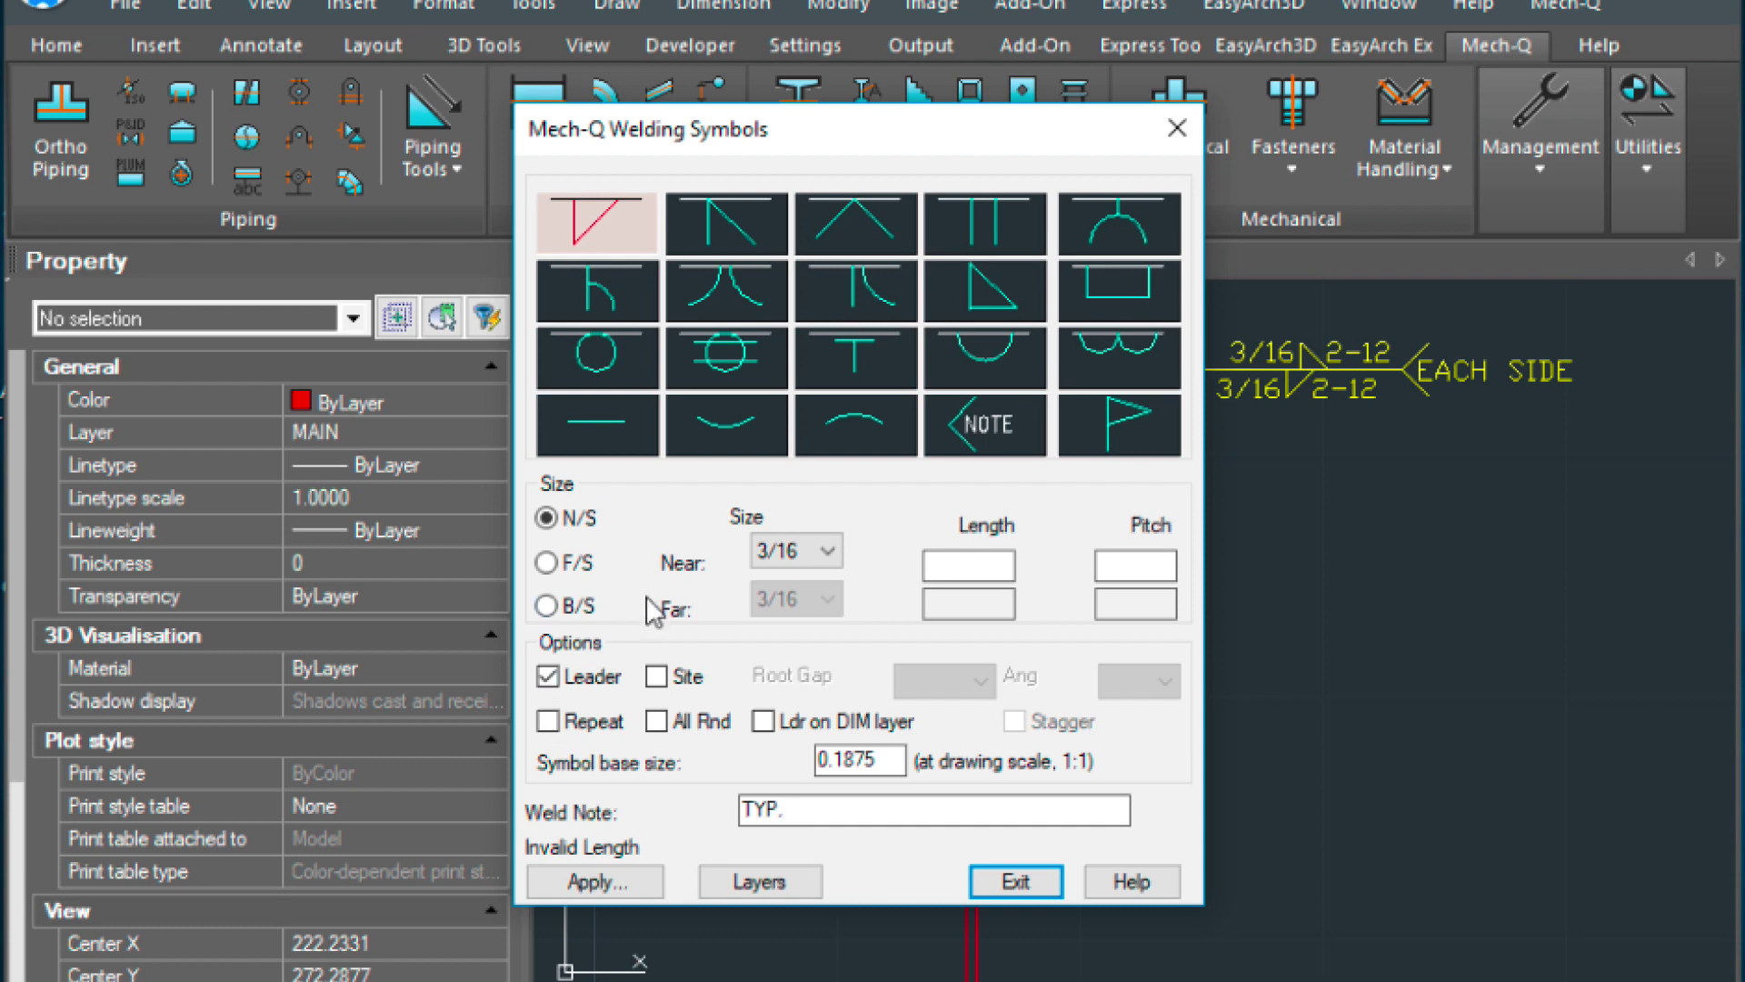
Step: Place the TYP. weld symbol with its leader arrow at the bent profile's top edge and a horizontal landing up and right
{"action": "left_click", "coordinate": [595, 881]}
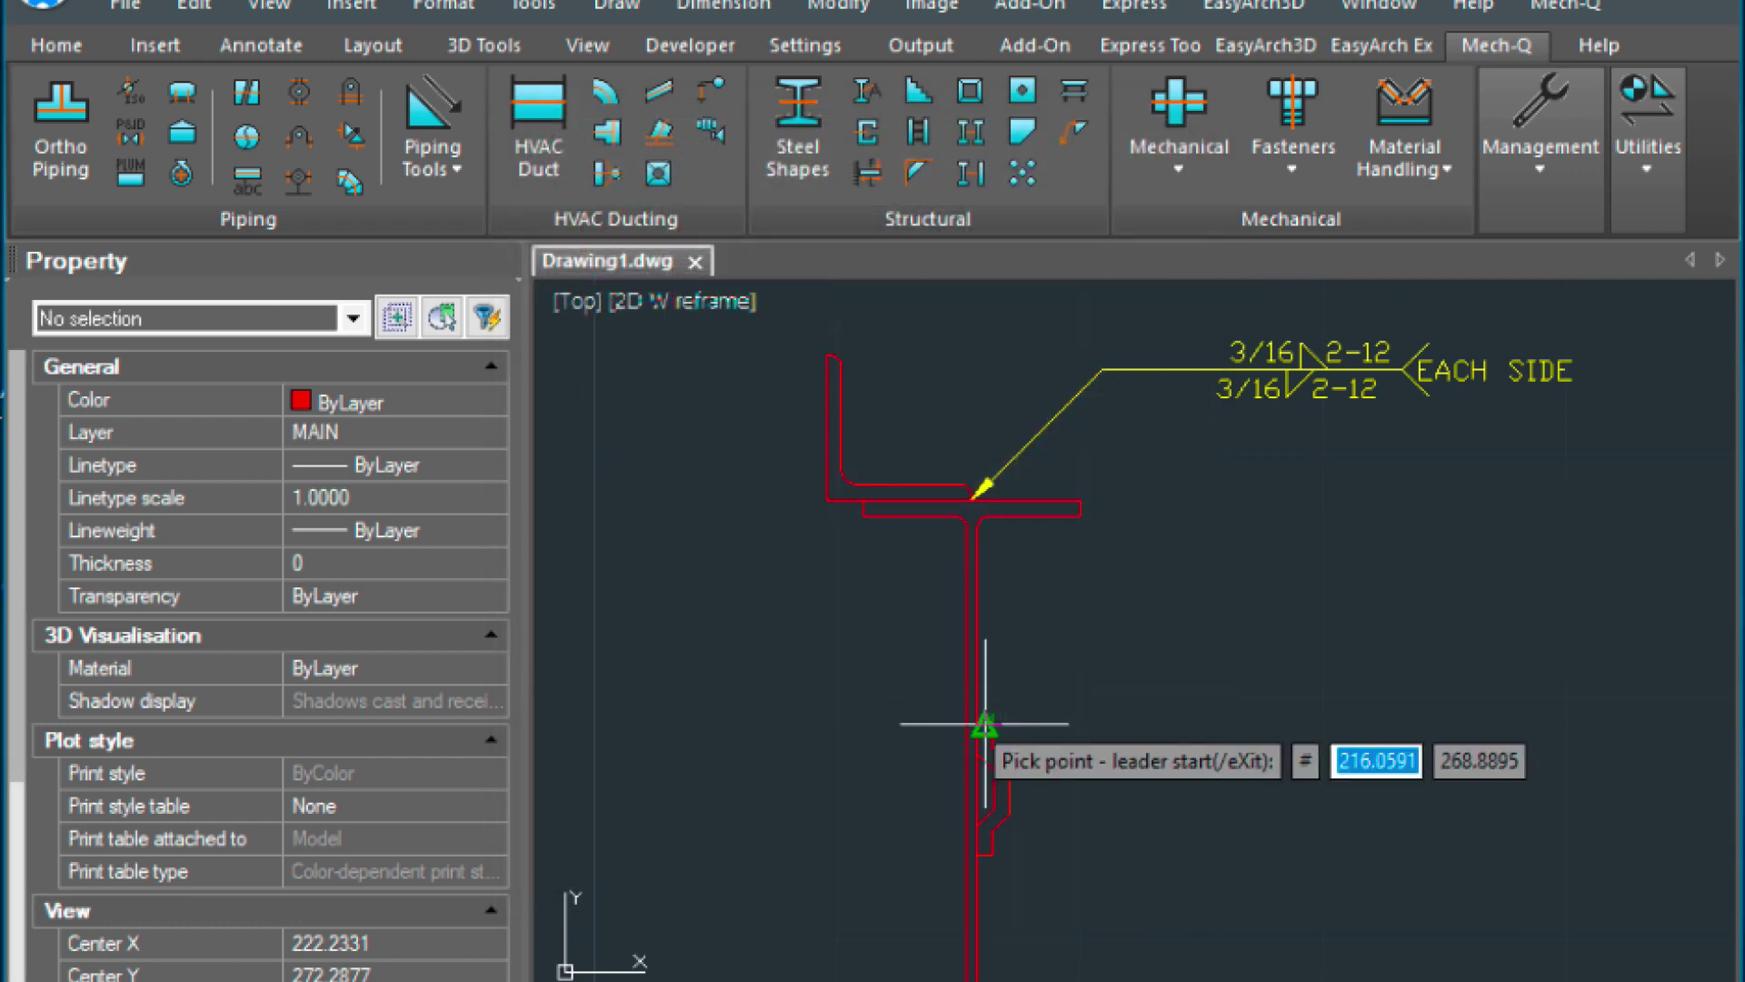
{"action": "left_click", "coordinate": [985, 724]}
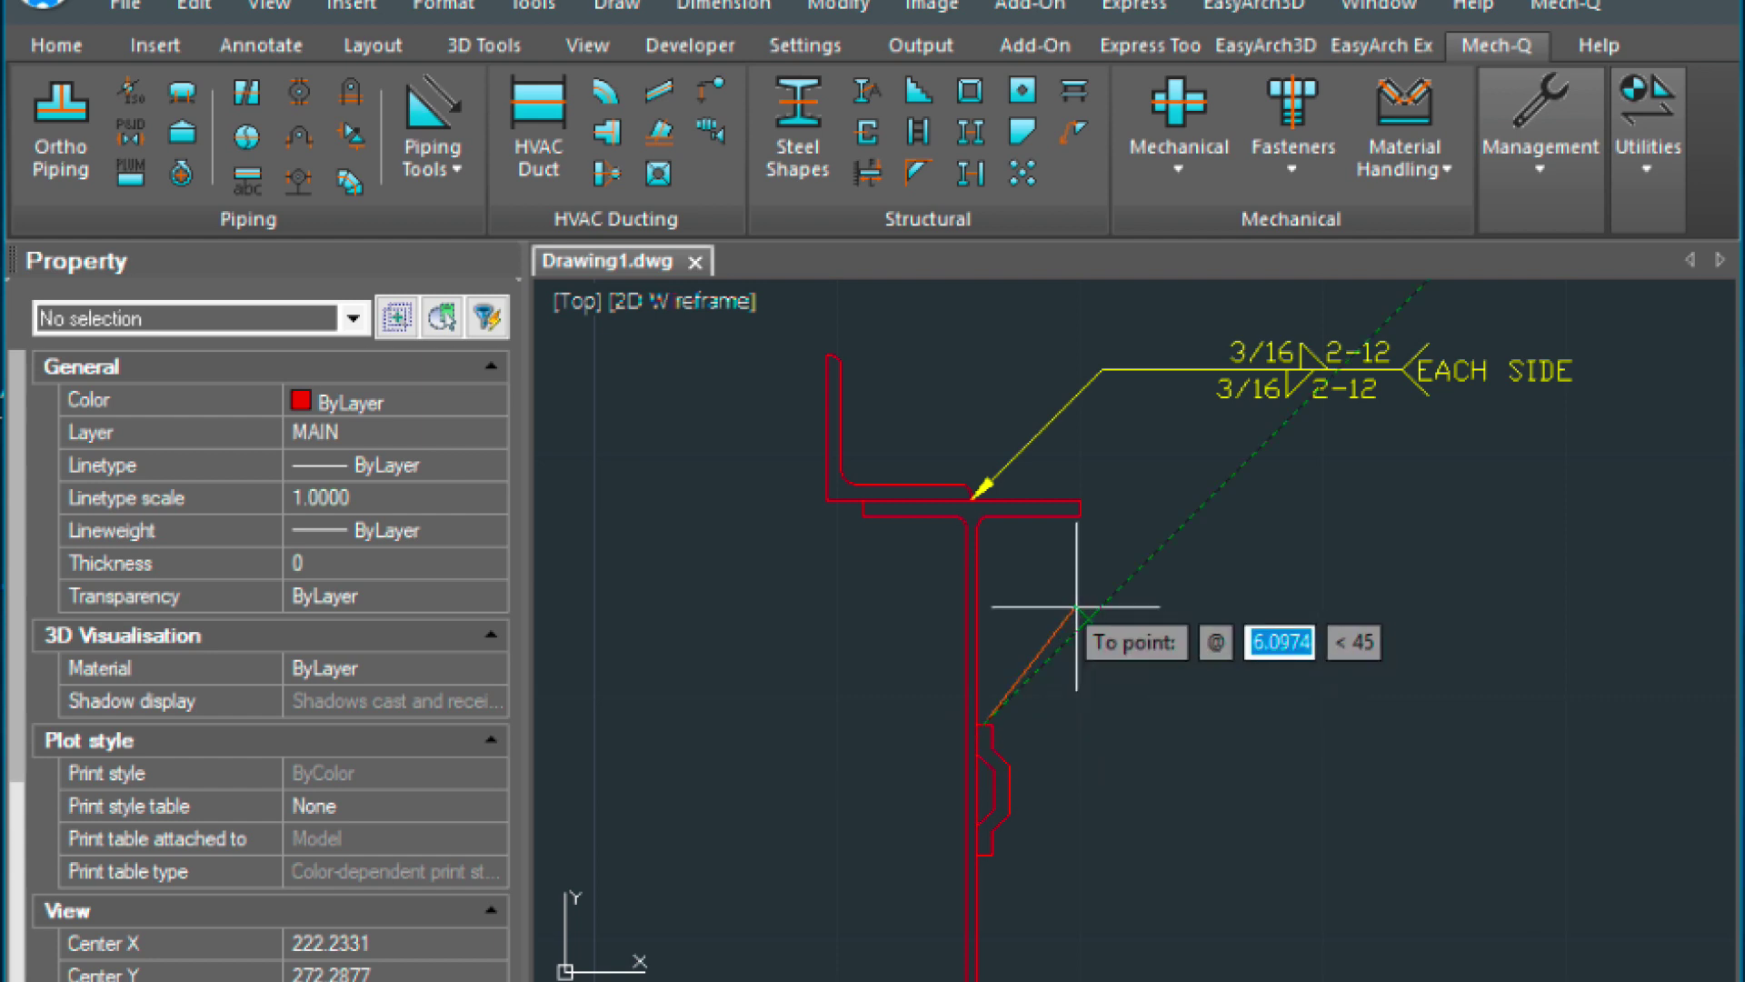
{"action": "left_click", "coordinate": [1078, 635]}
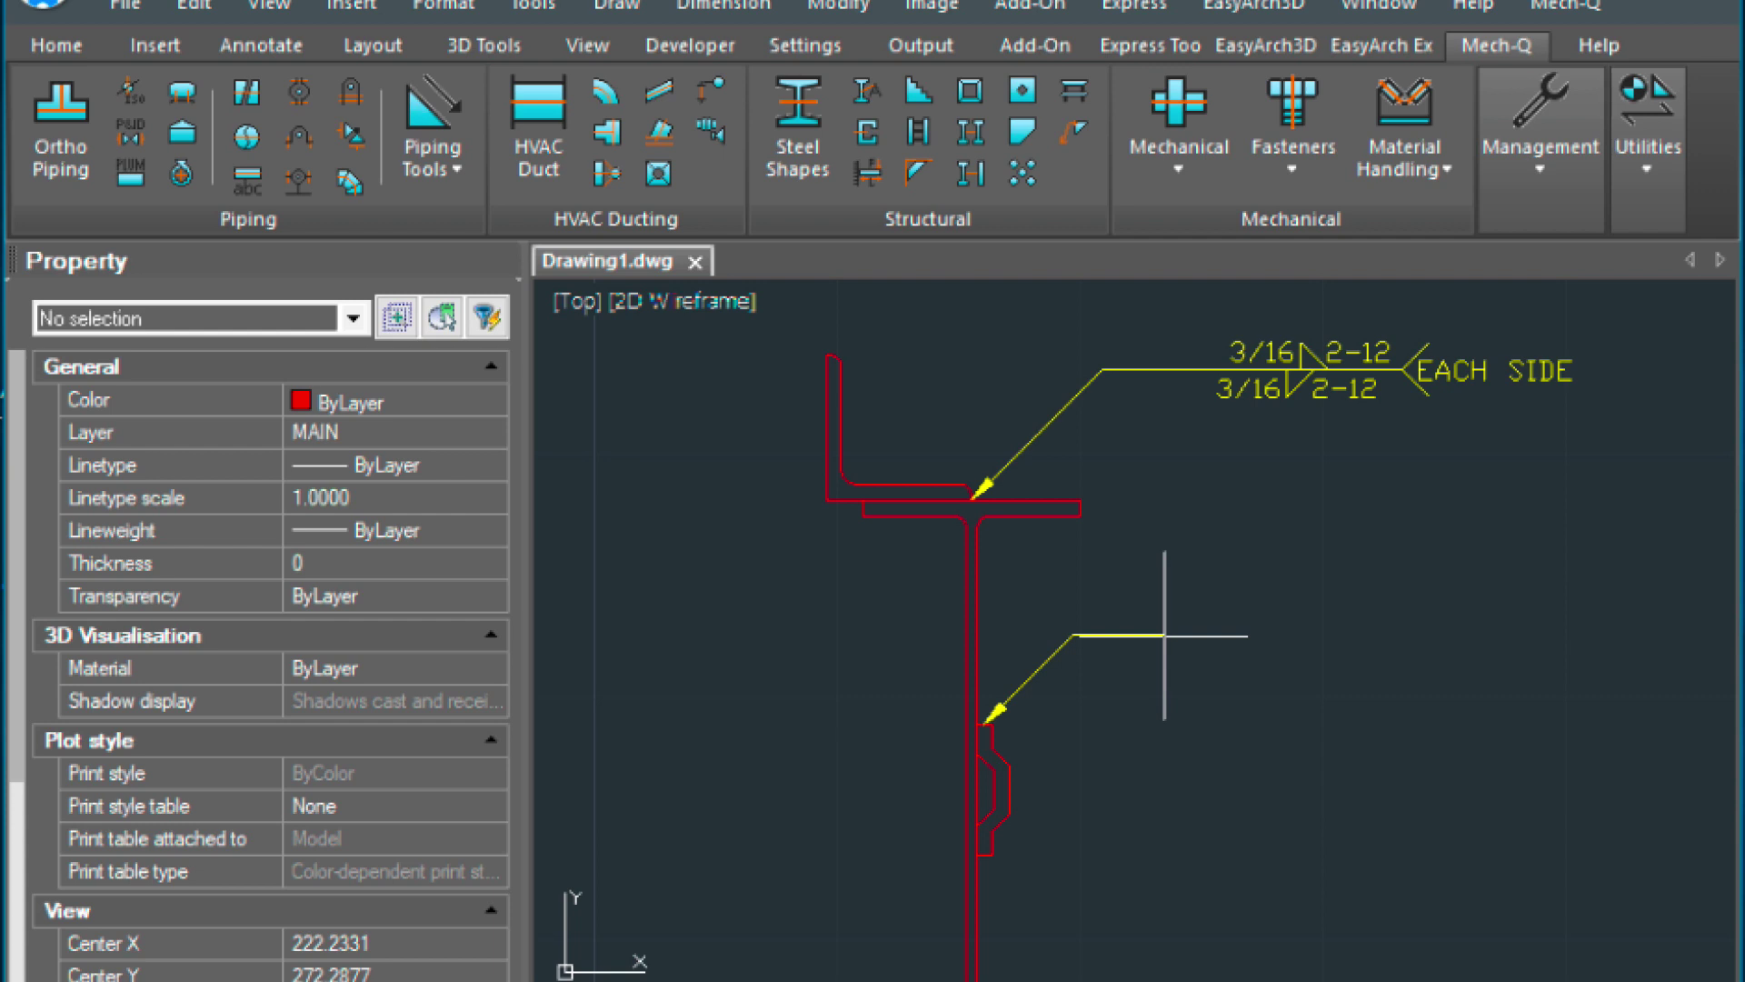
{"action": "left_click", "coordinate": [1164, 635]}
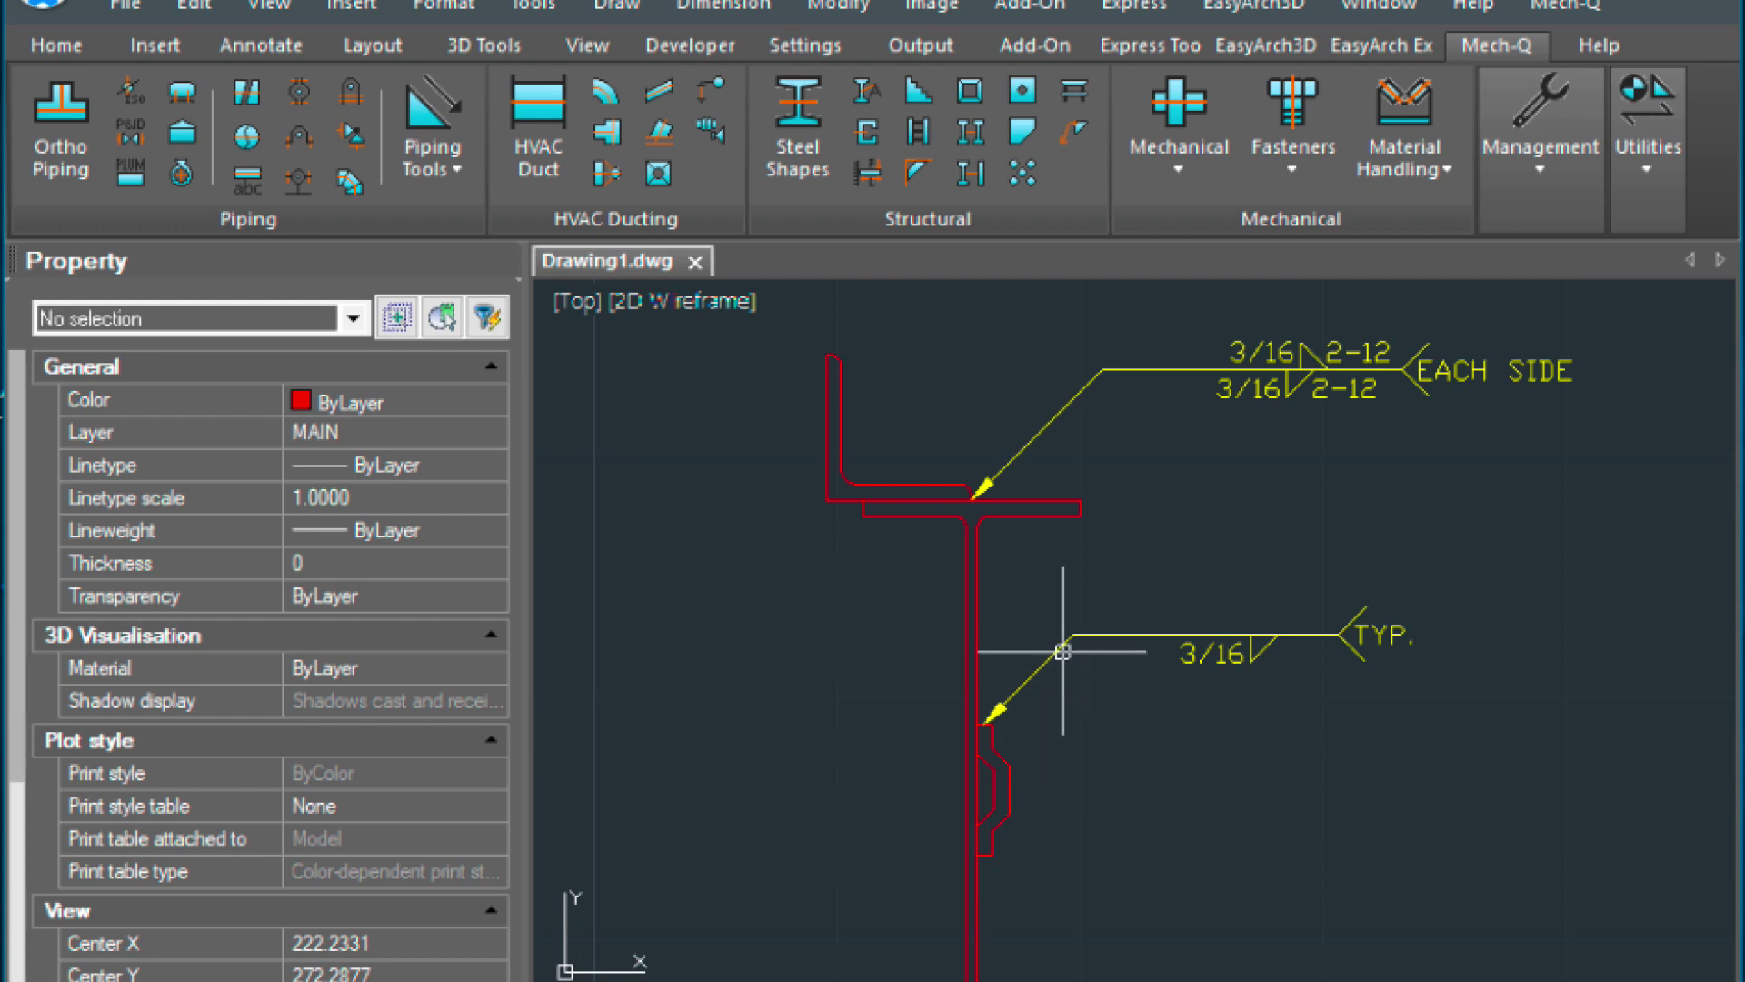
Step: Start a leader and make SYM the current layer
{"action": "key", "text": "Return"}
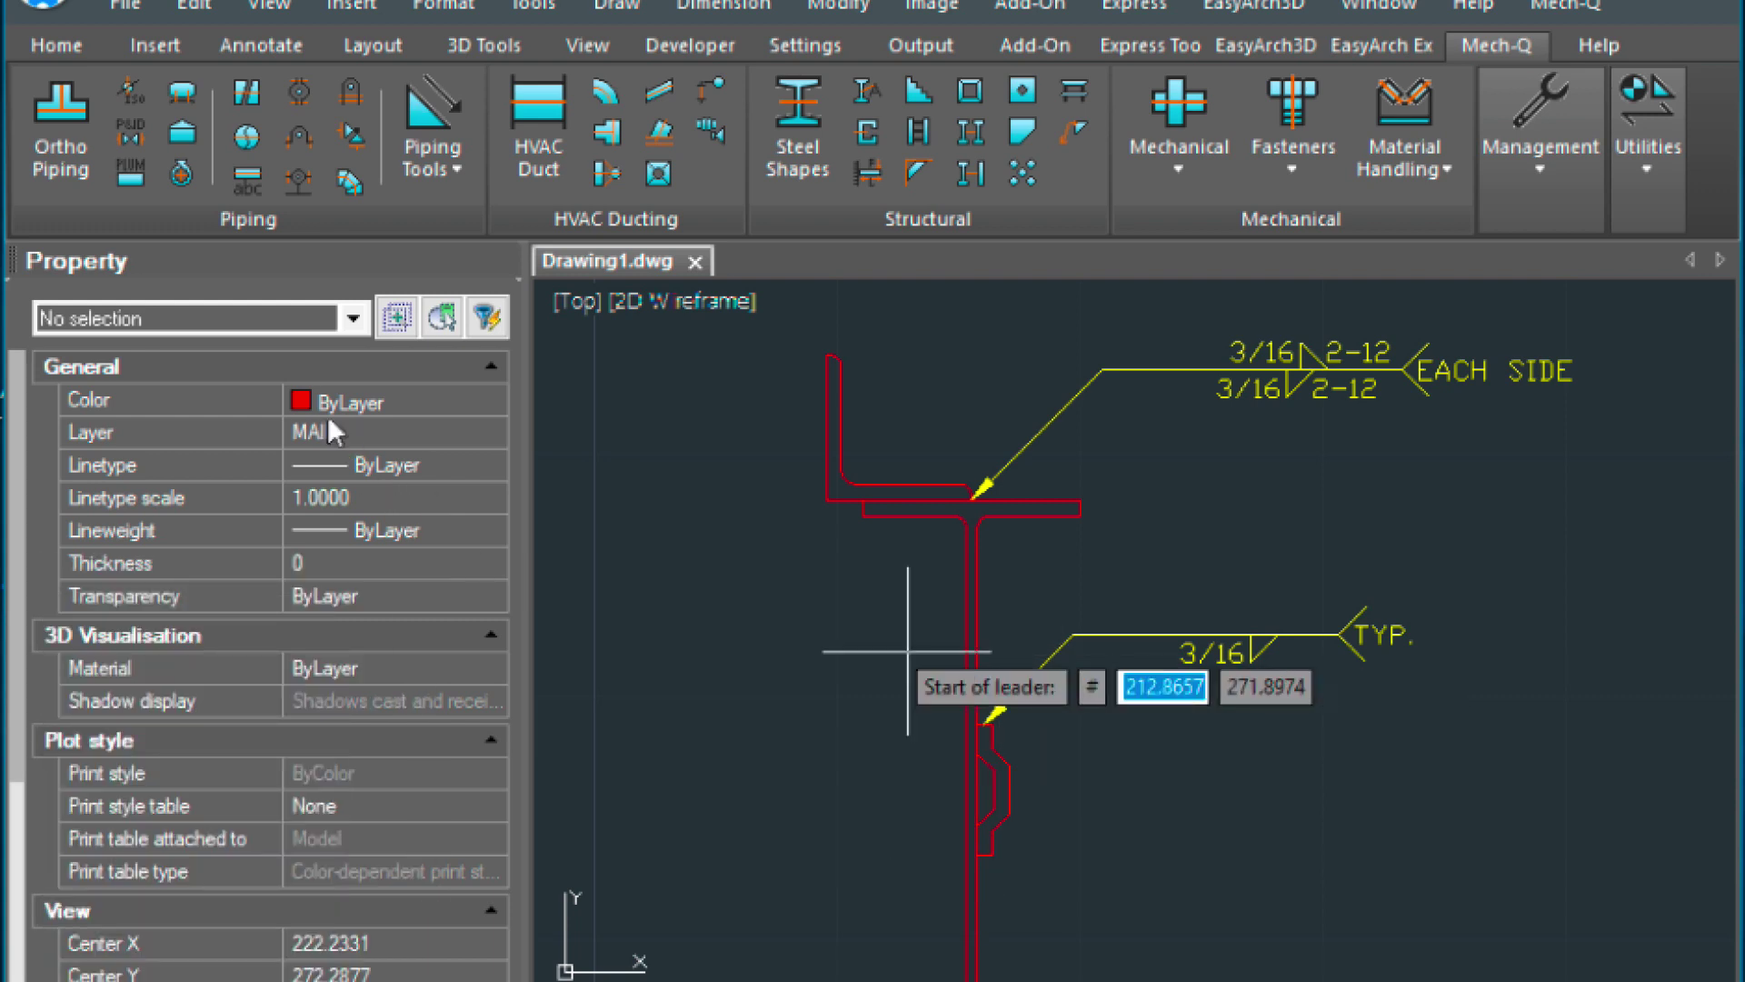
{"action": "left_click", "coordinate": [297, 396]}
{"action": "left_click", "coordinate": [338, 435]}
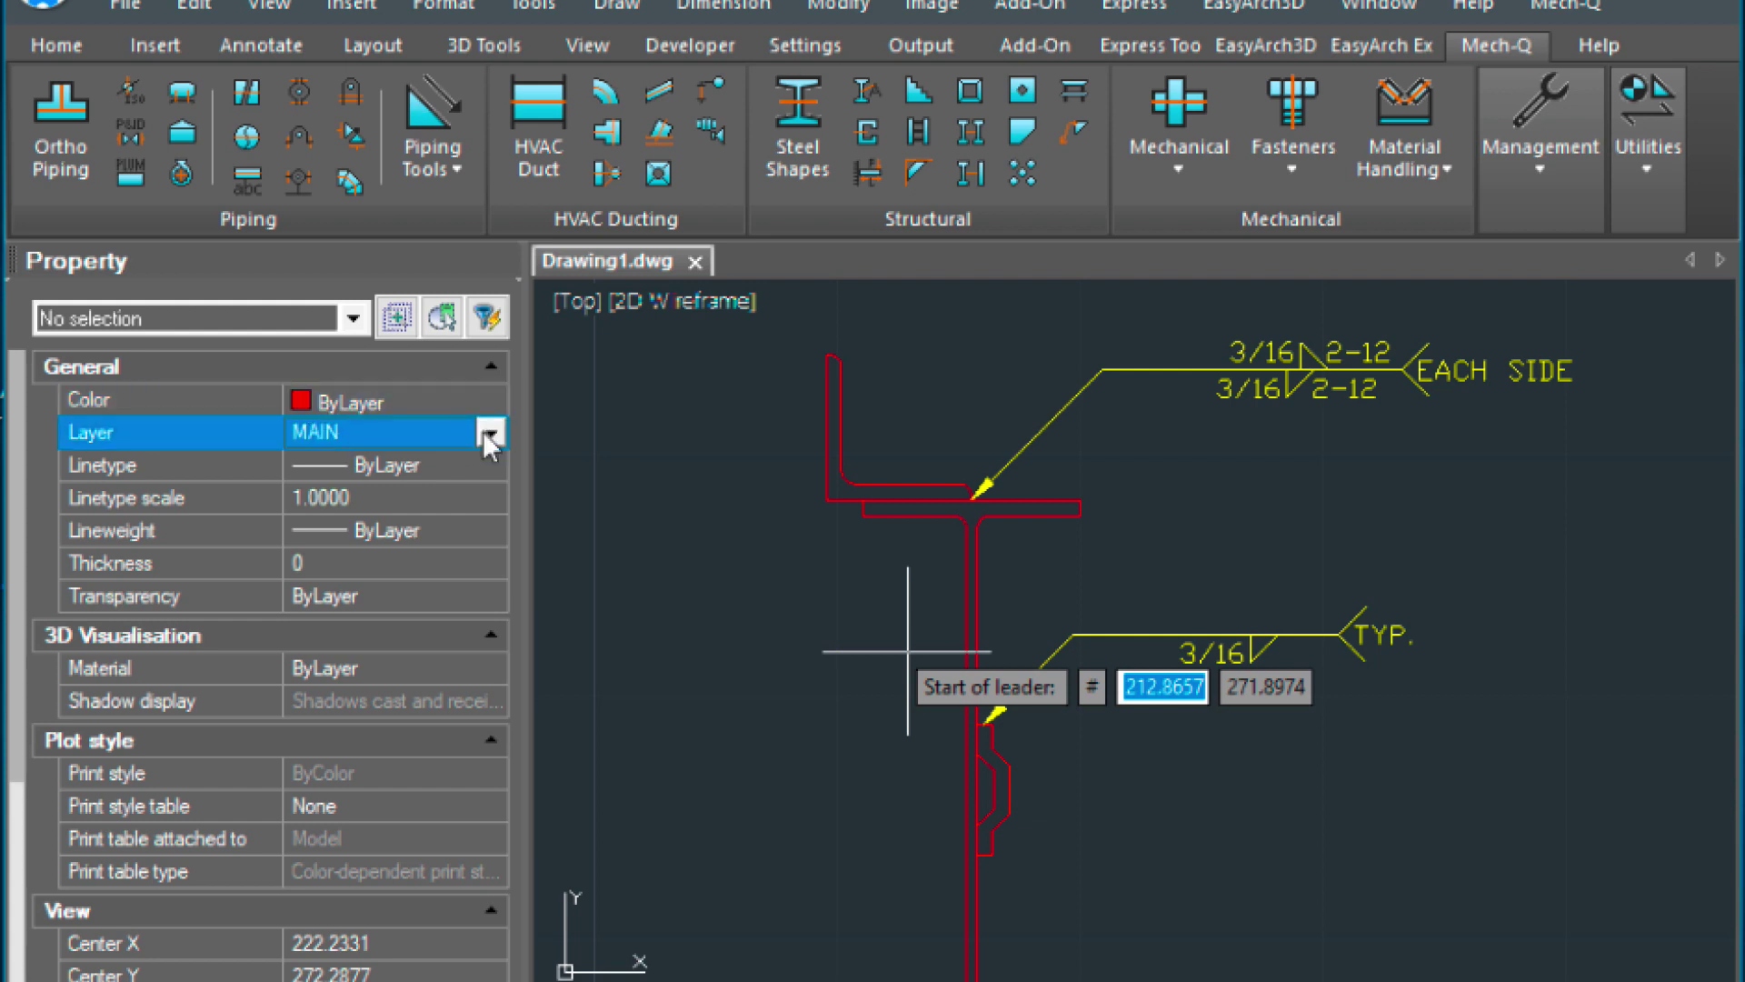
{"action": "left_click", "coordinate": [339, 435]}
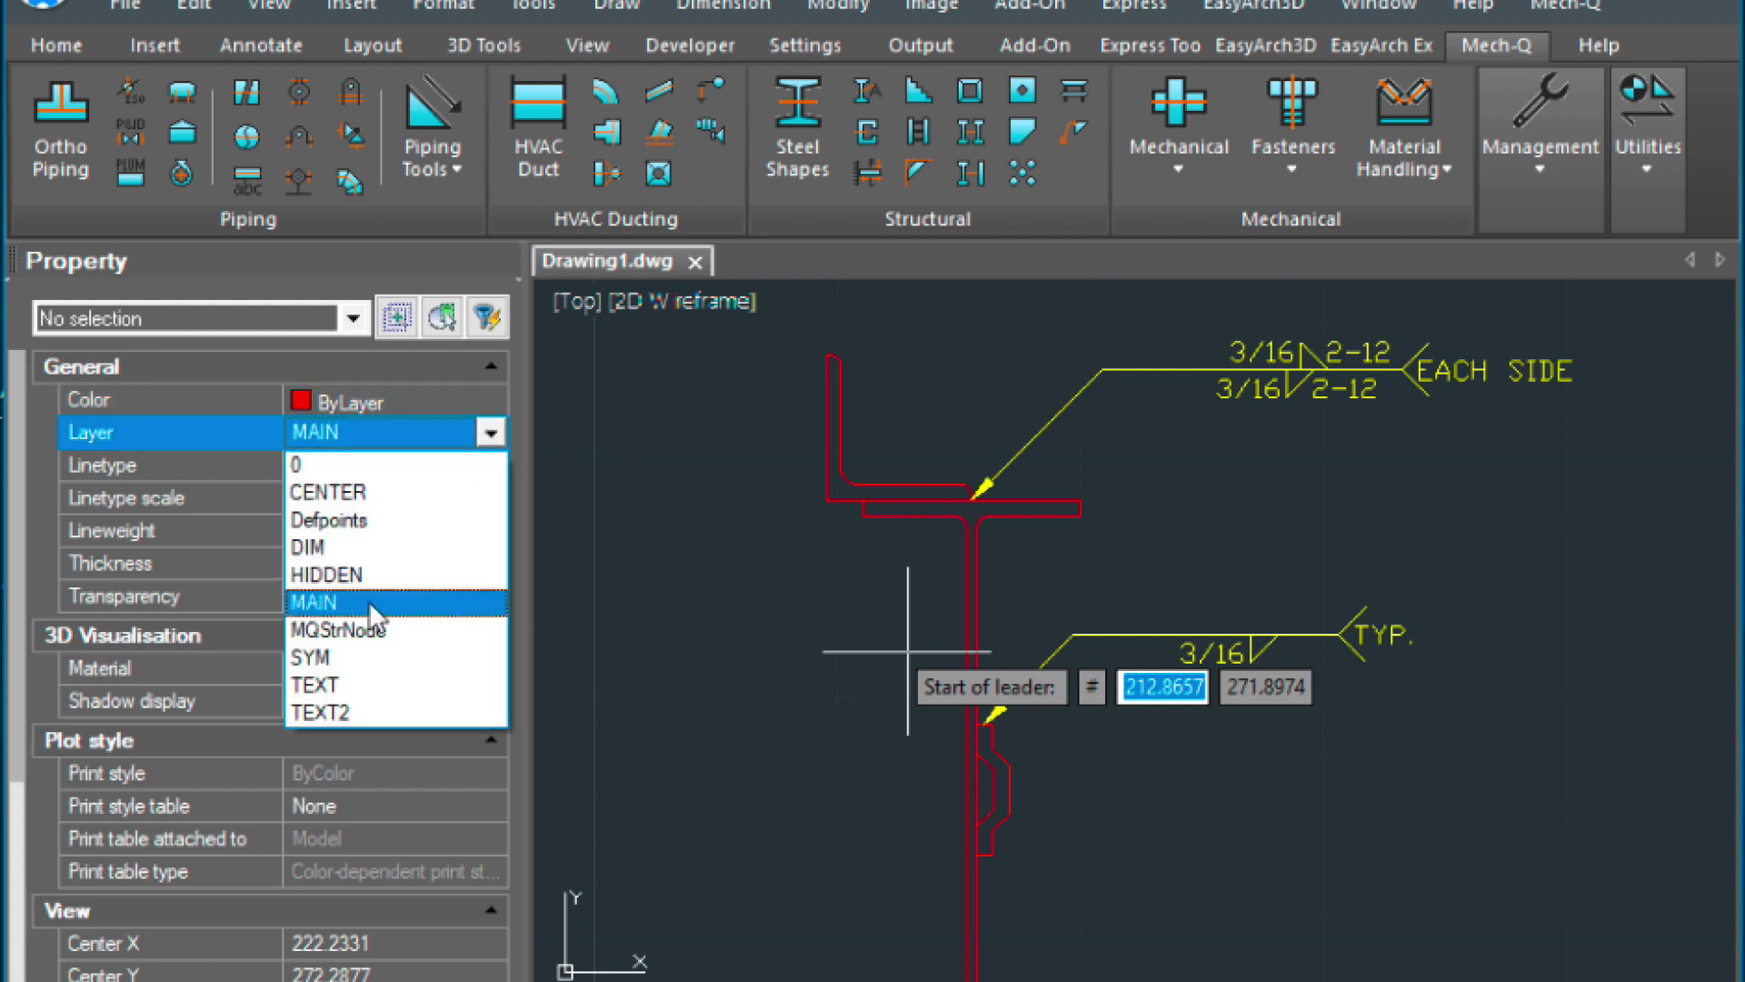
{"action": "left_click", "coordinate": [340, 657]}
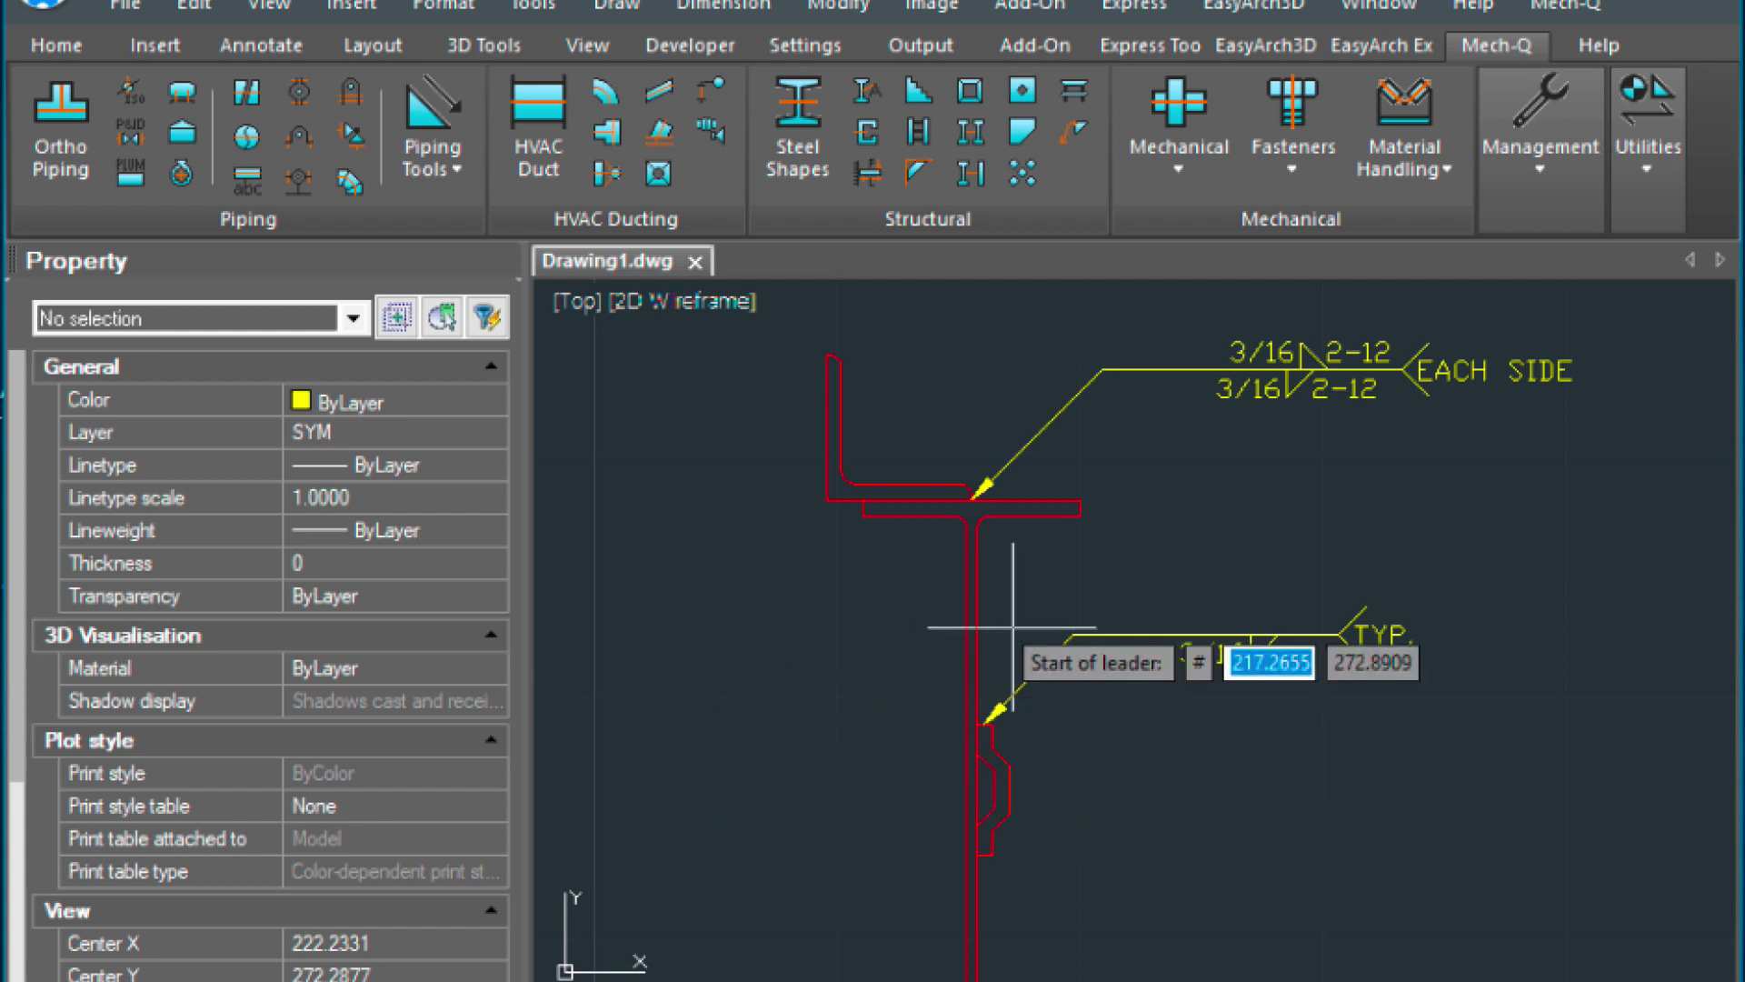
Step: Draw the leader from the bent profile's lower corner at the web to the bend of the TYP. leader, without text
{"action": "left_click", "coordinate": [971, 859]}
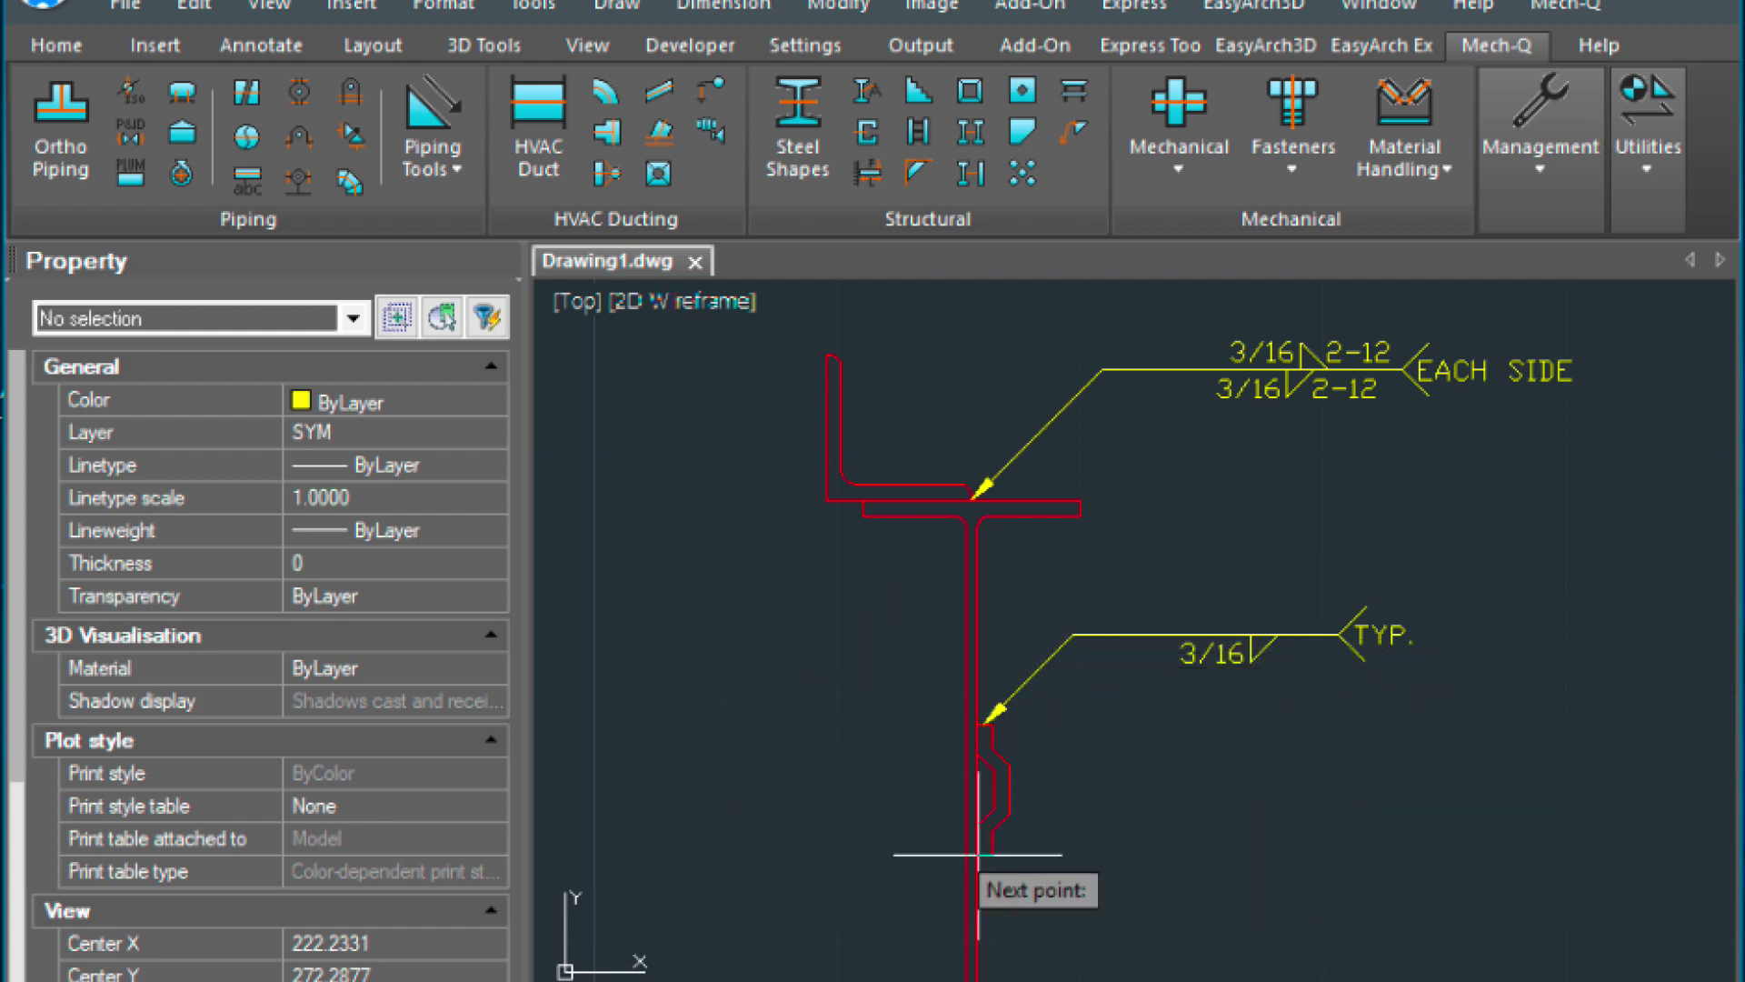
{"action": "left_click", "coordinate": [1075, 636]}
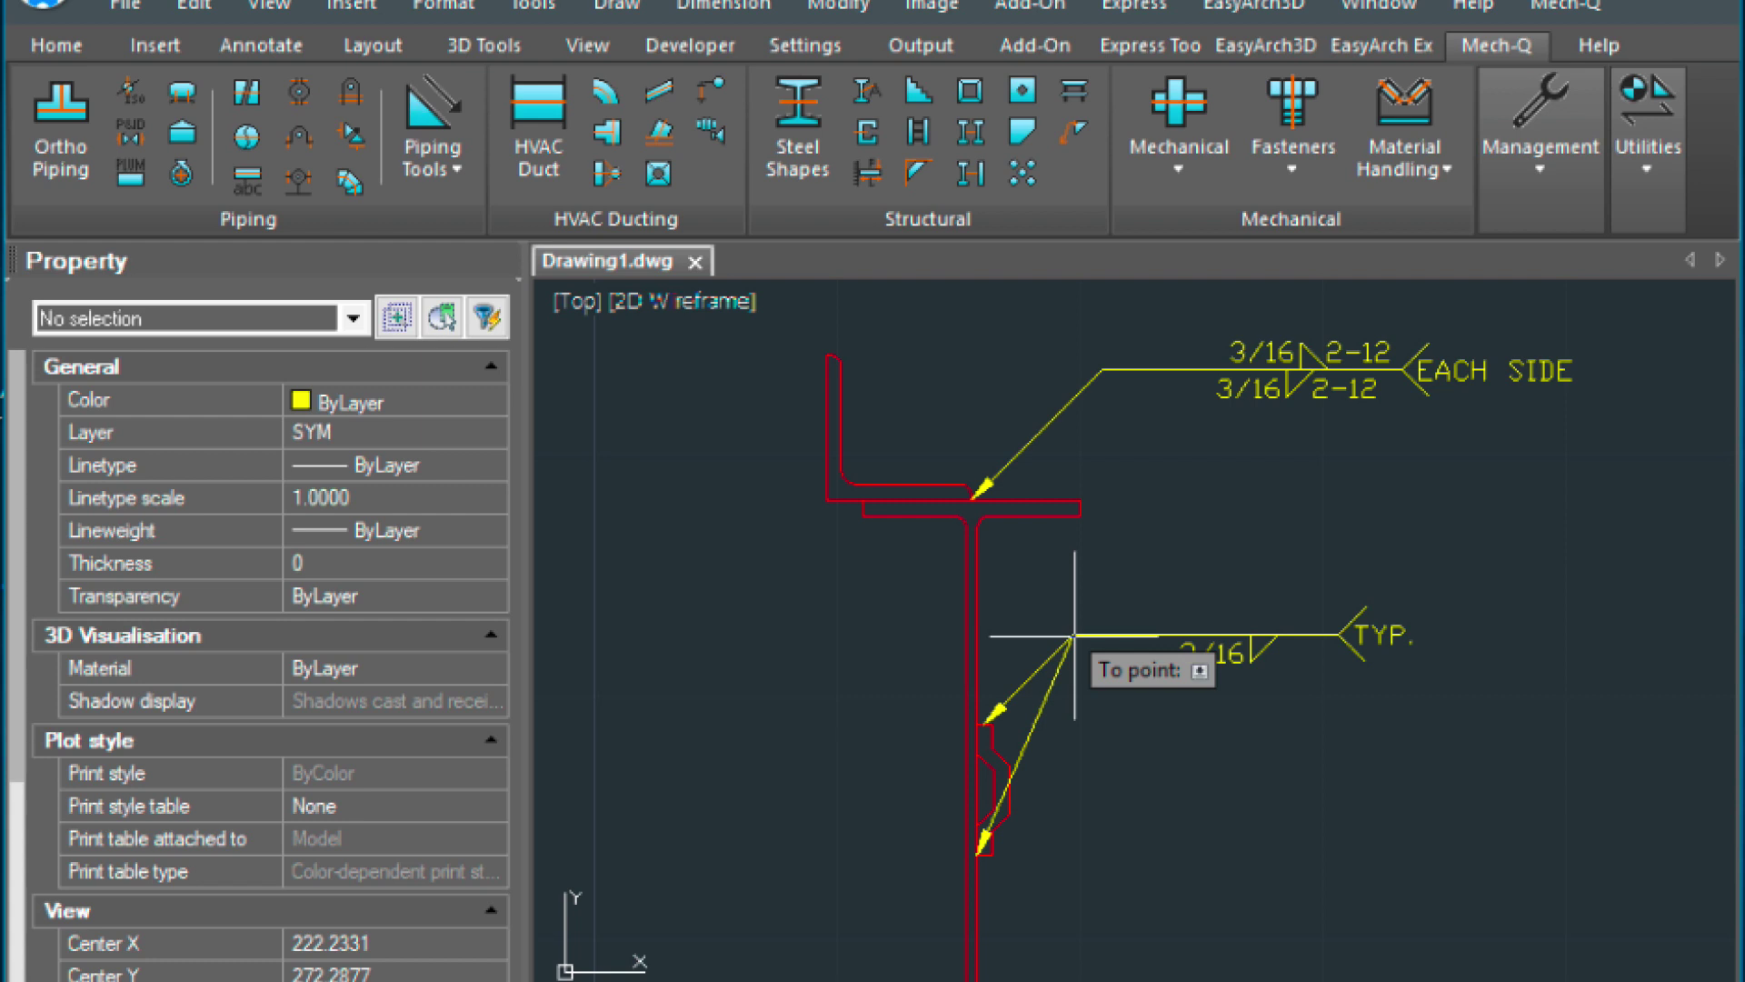
{"action": "key", "text": "Return"}
{"action": "key", "text": "Return"}
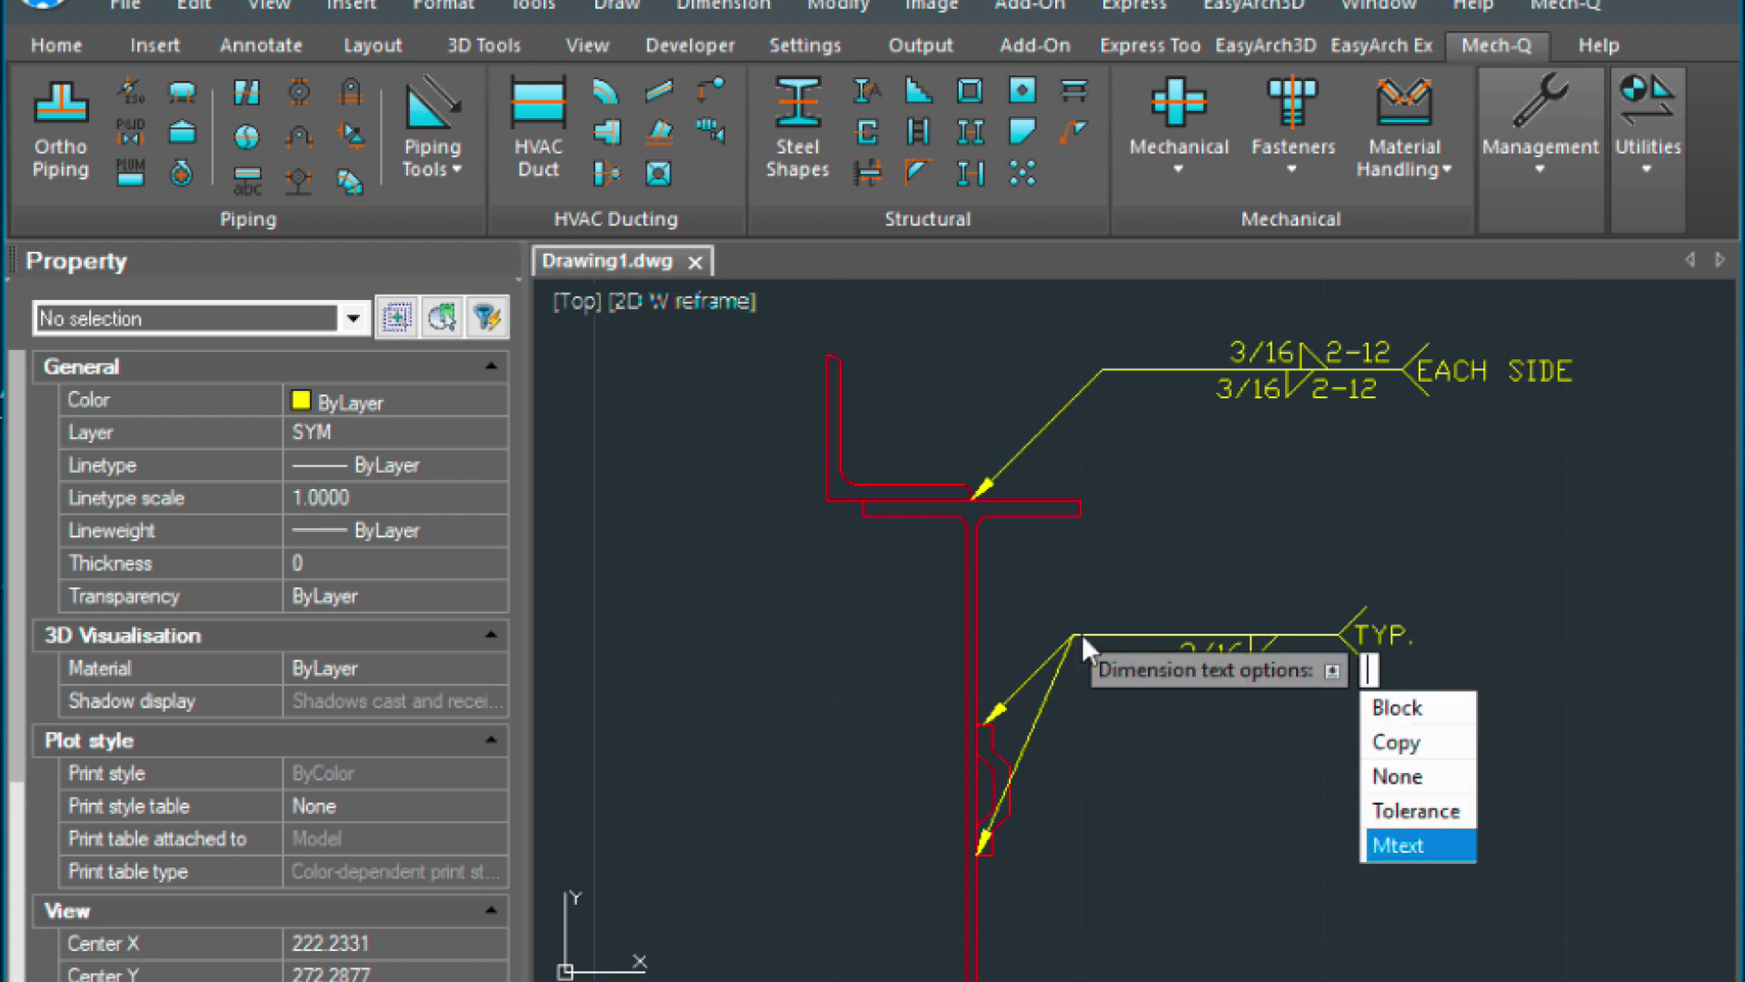
{"action": "left_click", "coordinate": [1400, 777]}
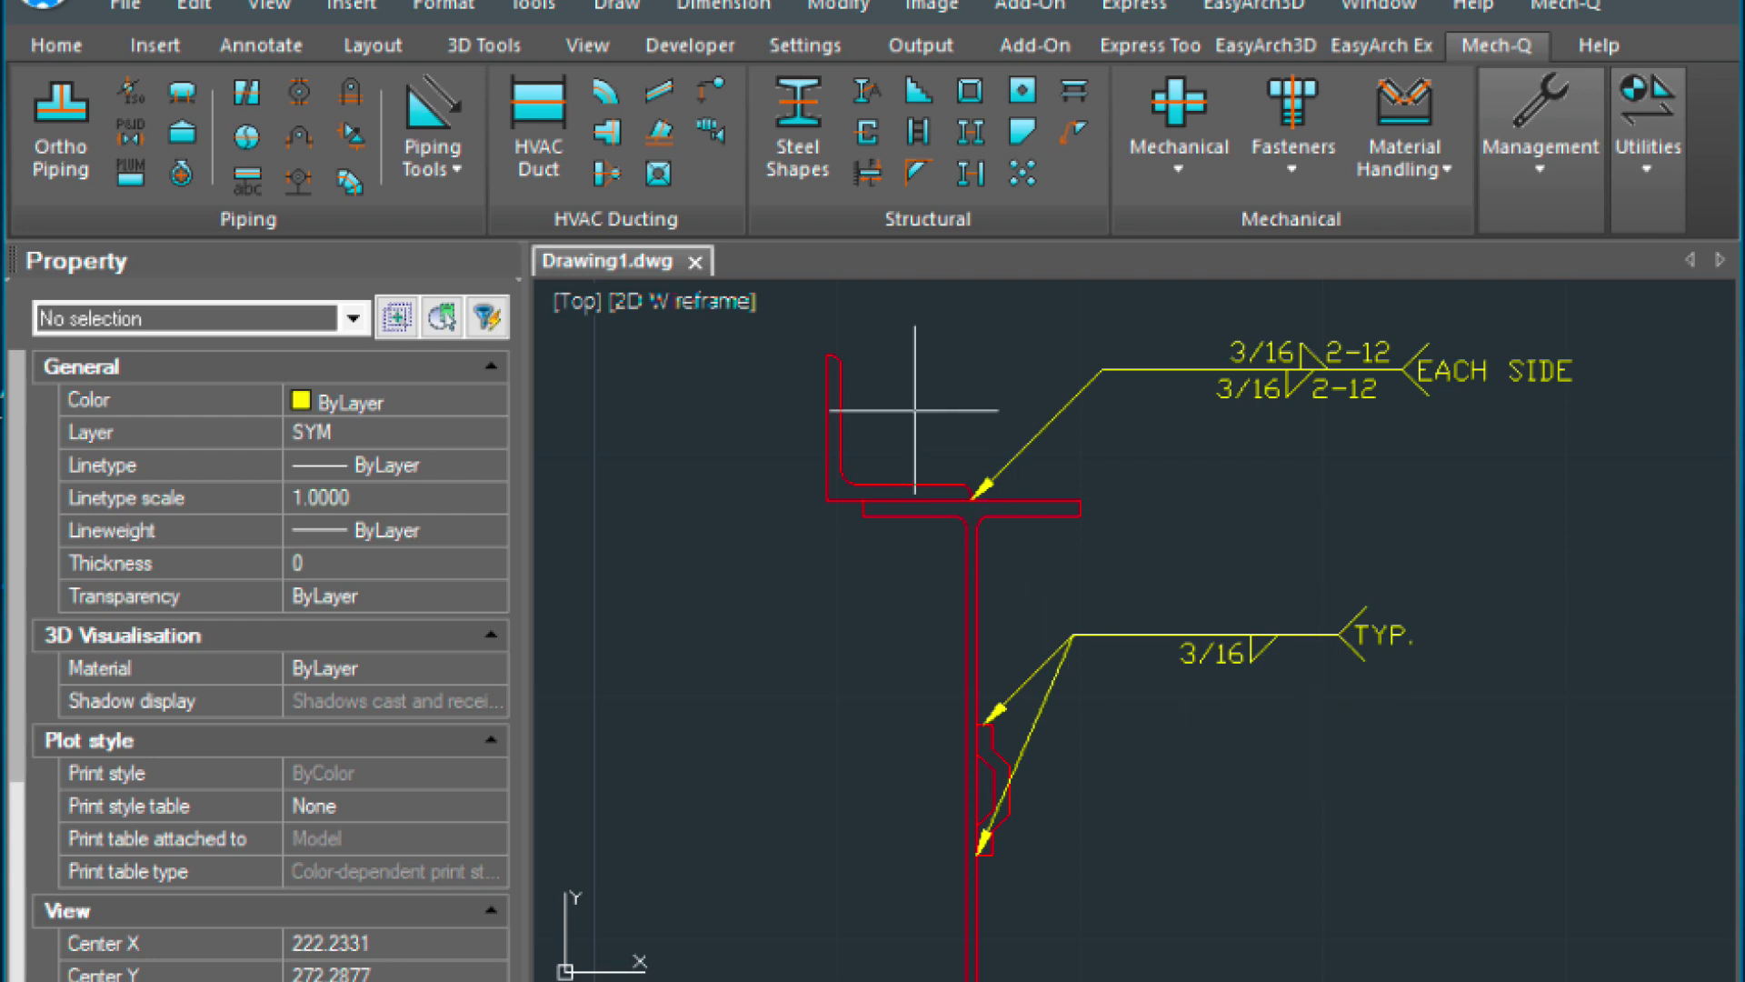
Step: Add a horizontal linear dimension across the angle, from its upper left corner to its toe on the flange, placed above the angle
{"action": "mouse_move", "coordinate": [907, 444]}
{"action": "middle_mouse_down"}
{"action": "mouse_move", "coordinate": [903, 592]}
{"action": "mouse_move", "coordinate": [935, 701]}
{"action": "middle_mouse_up"}
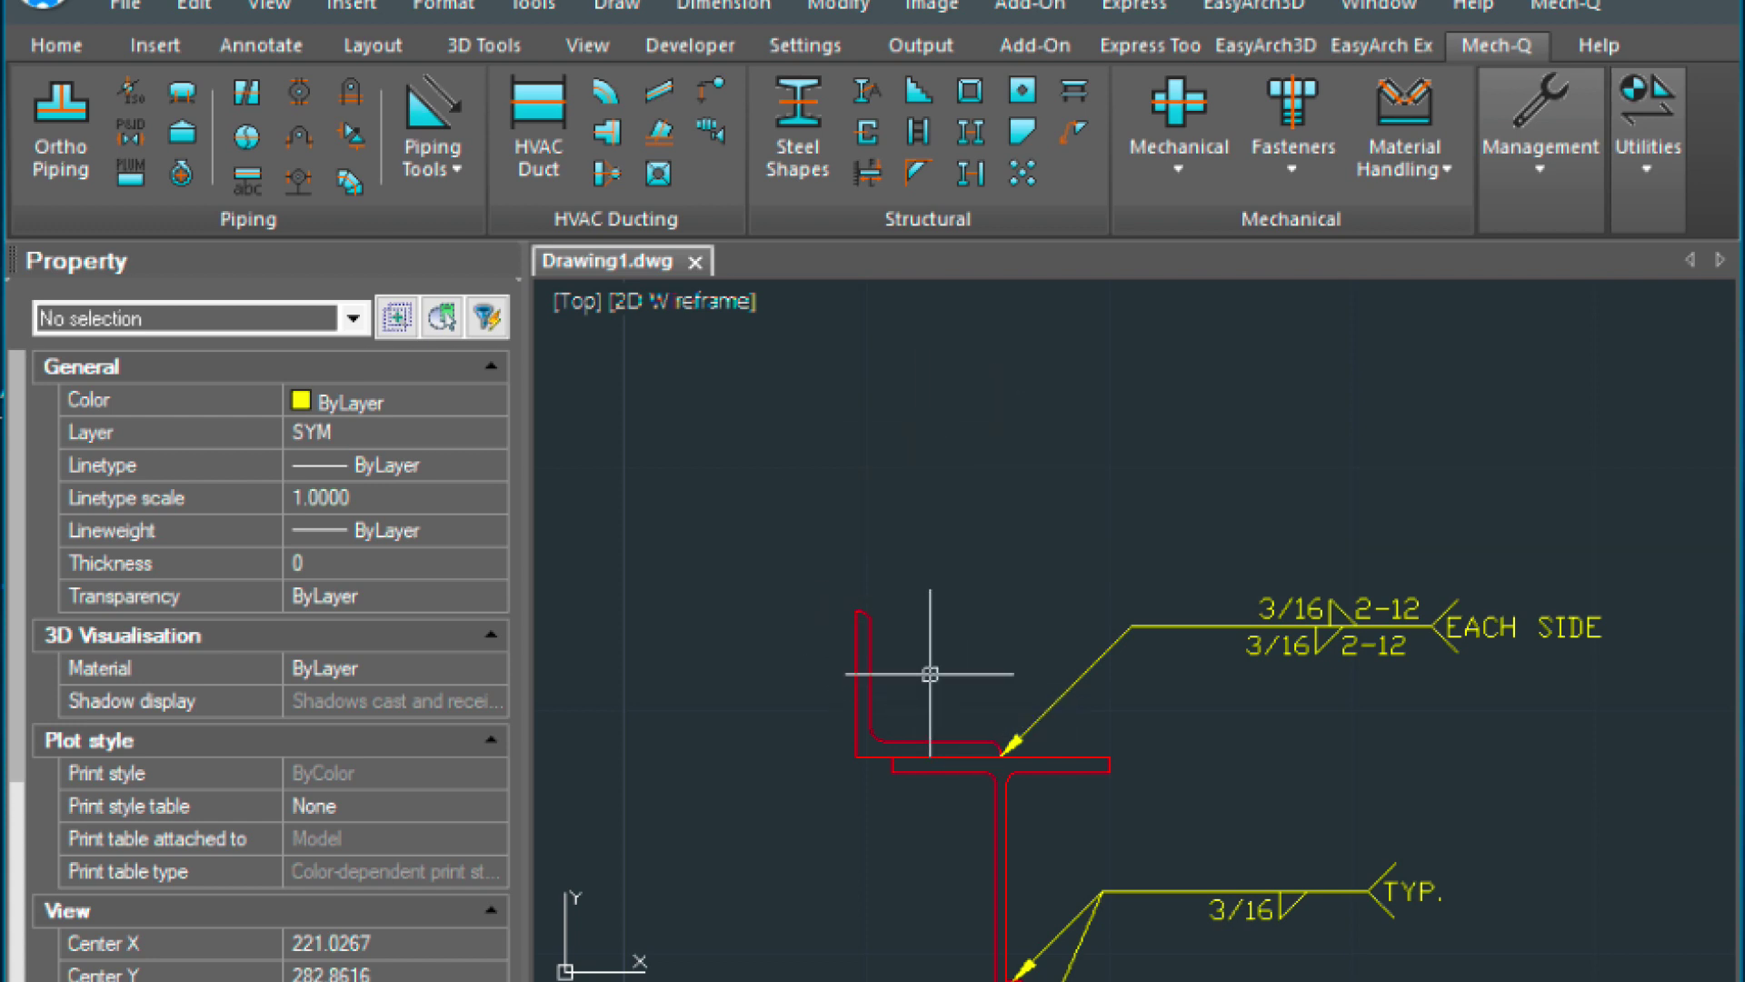
{"action": "type", "text": "DL"}
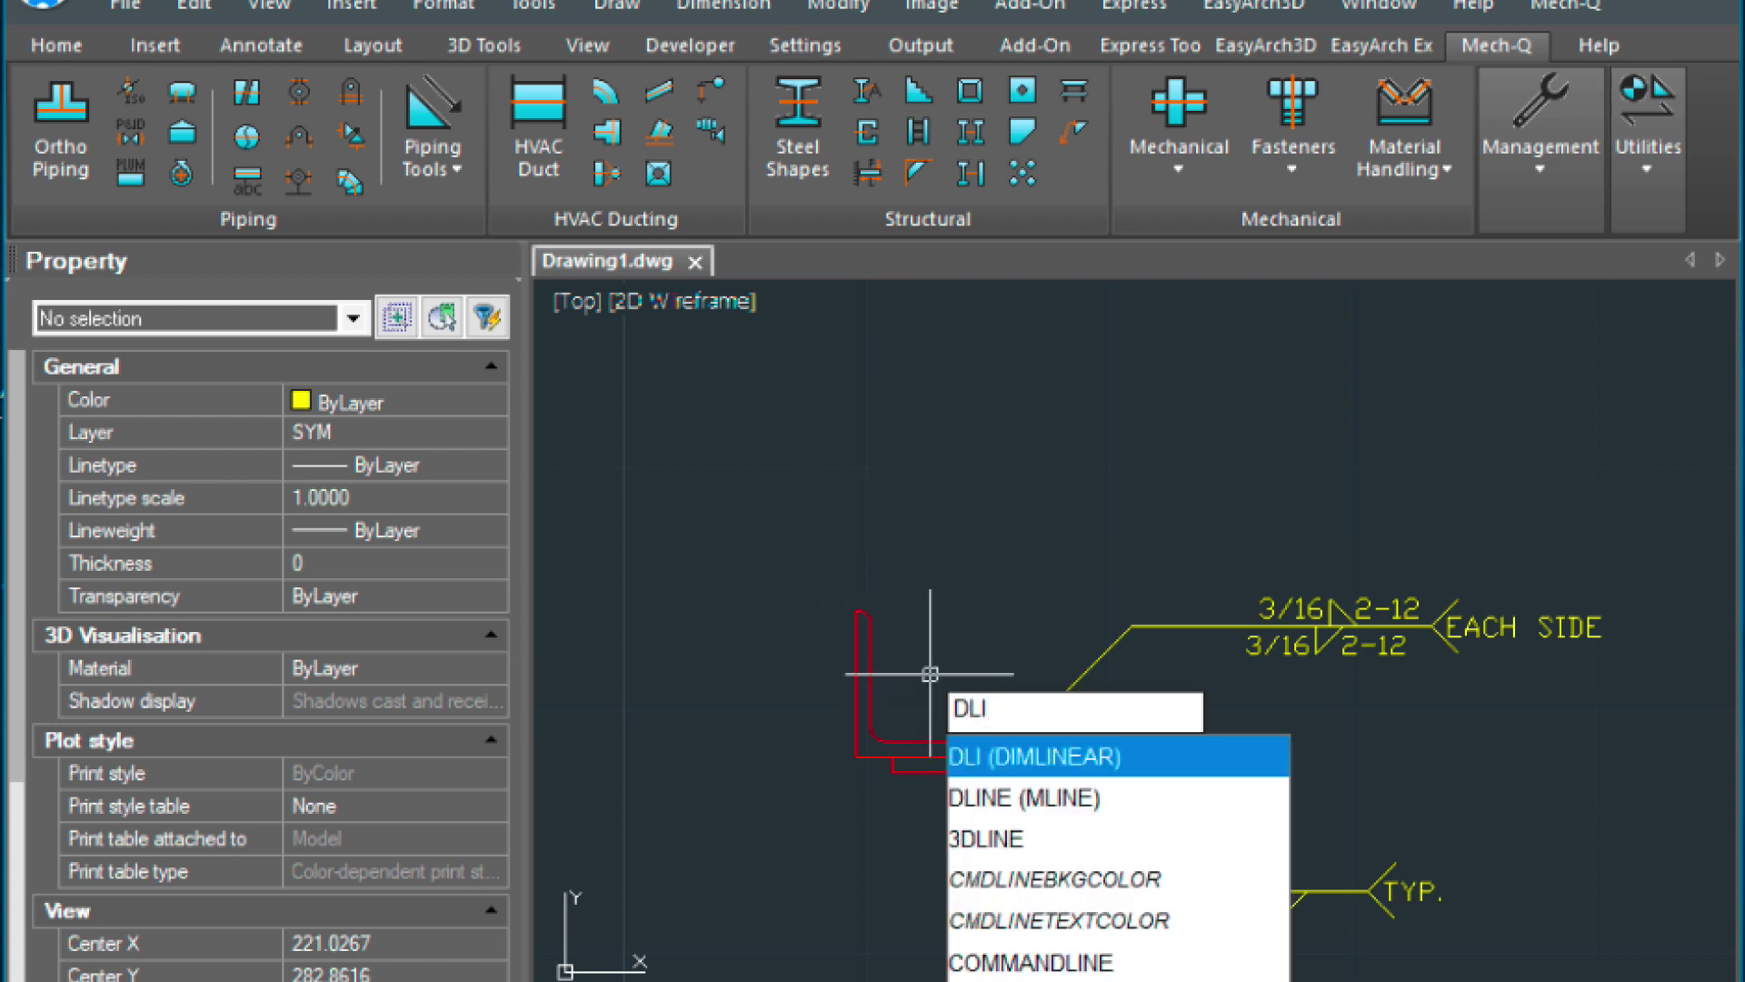
{"action": "type", "text": "I"}
{"action": "key", "text": "Return"}
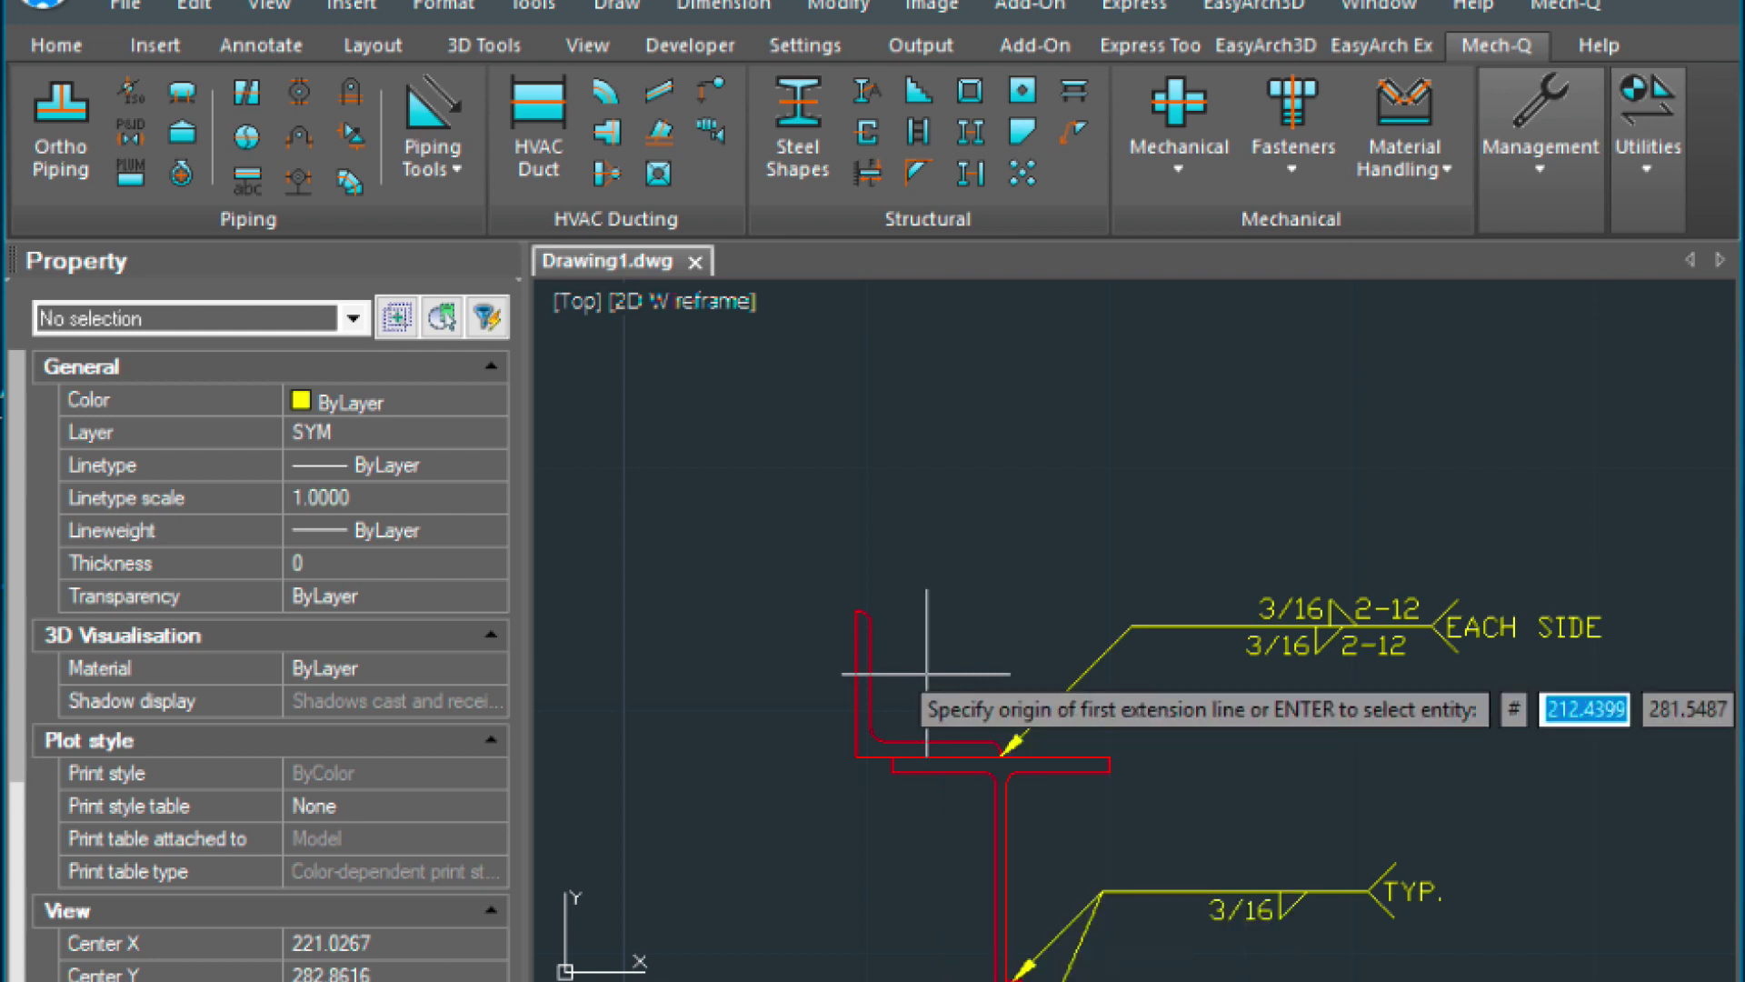
{"action": "left_click", "coordinate": [856, 610]}
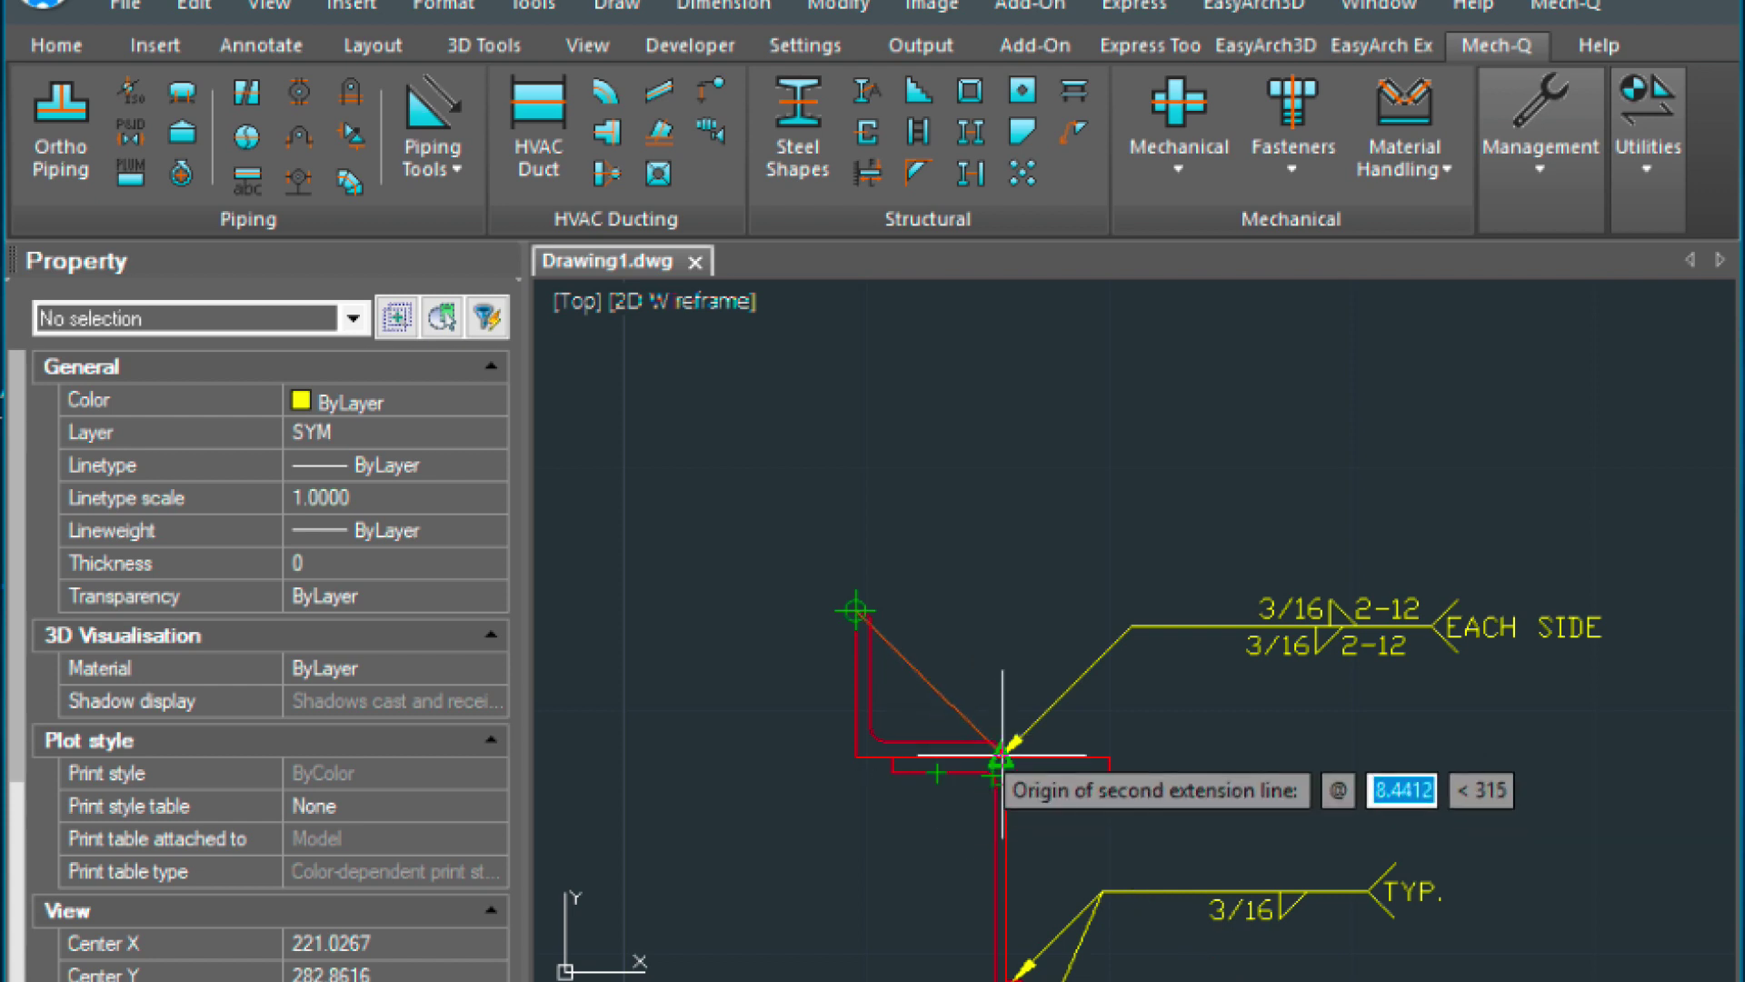
{"action": "scroll", "coordinate": [983, 773], "scroll_direction": "up", "scroll_amount": 3}
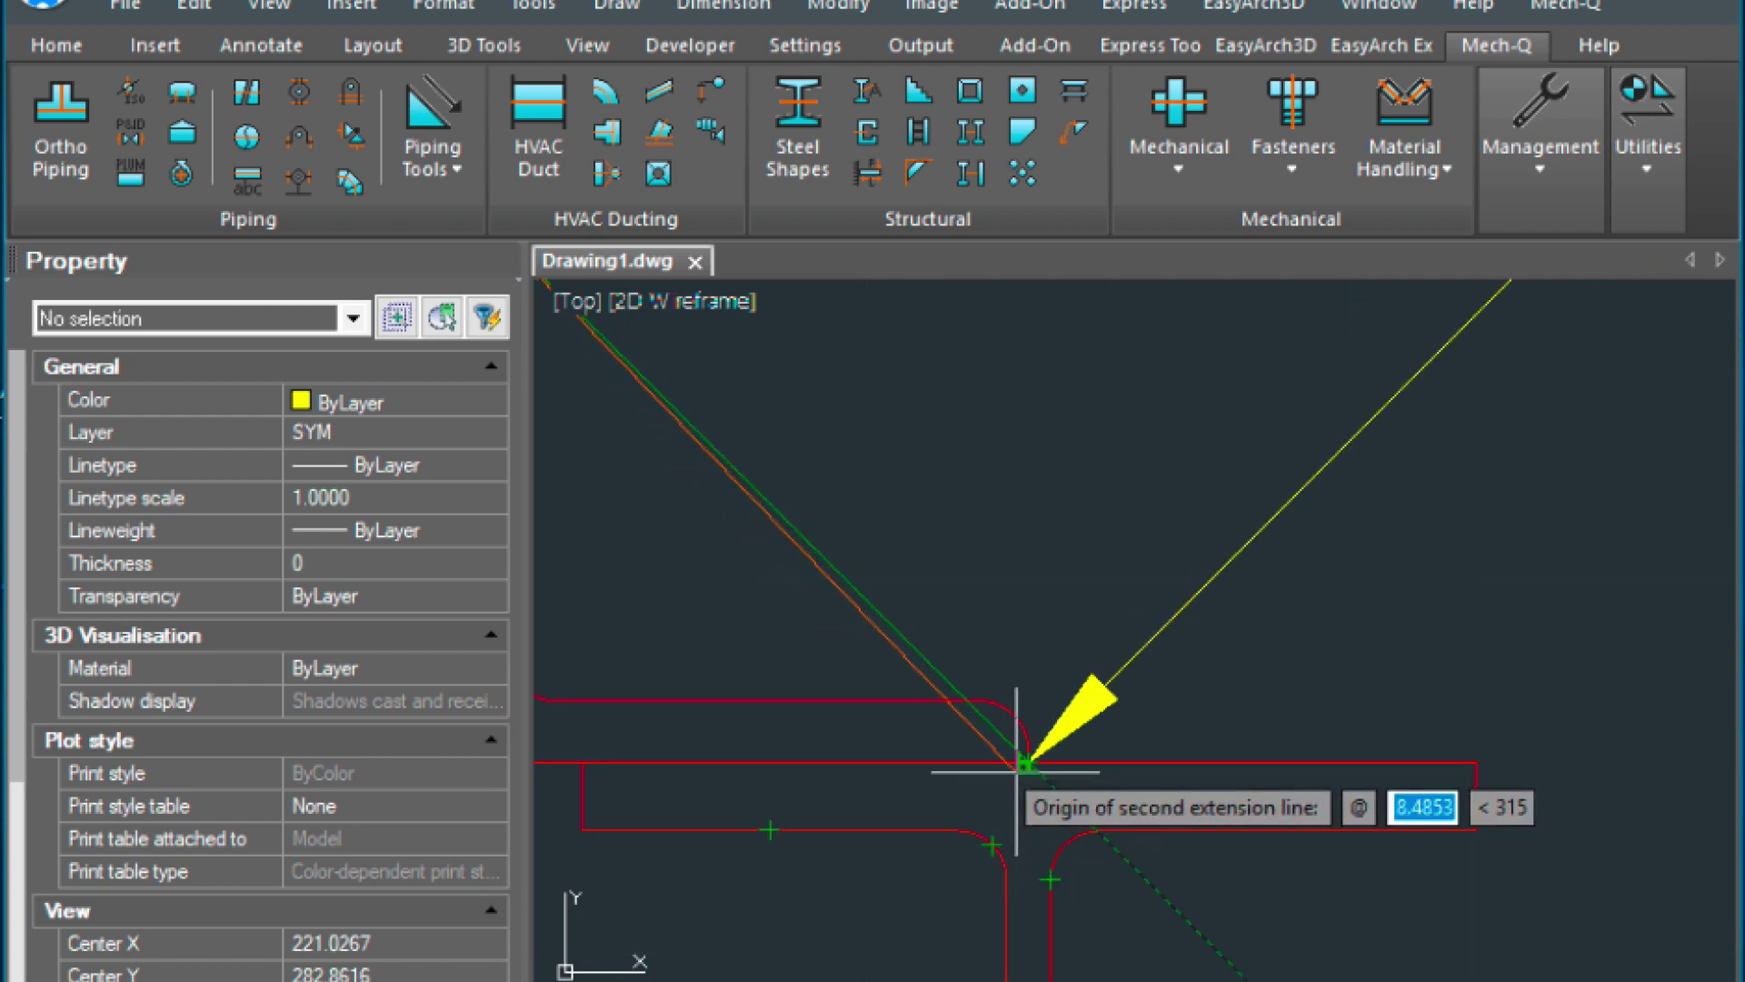
{"action": "left_click", "coordinate": [1021, 765]}
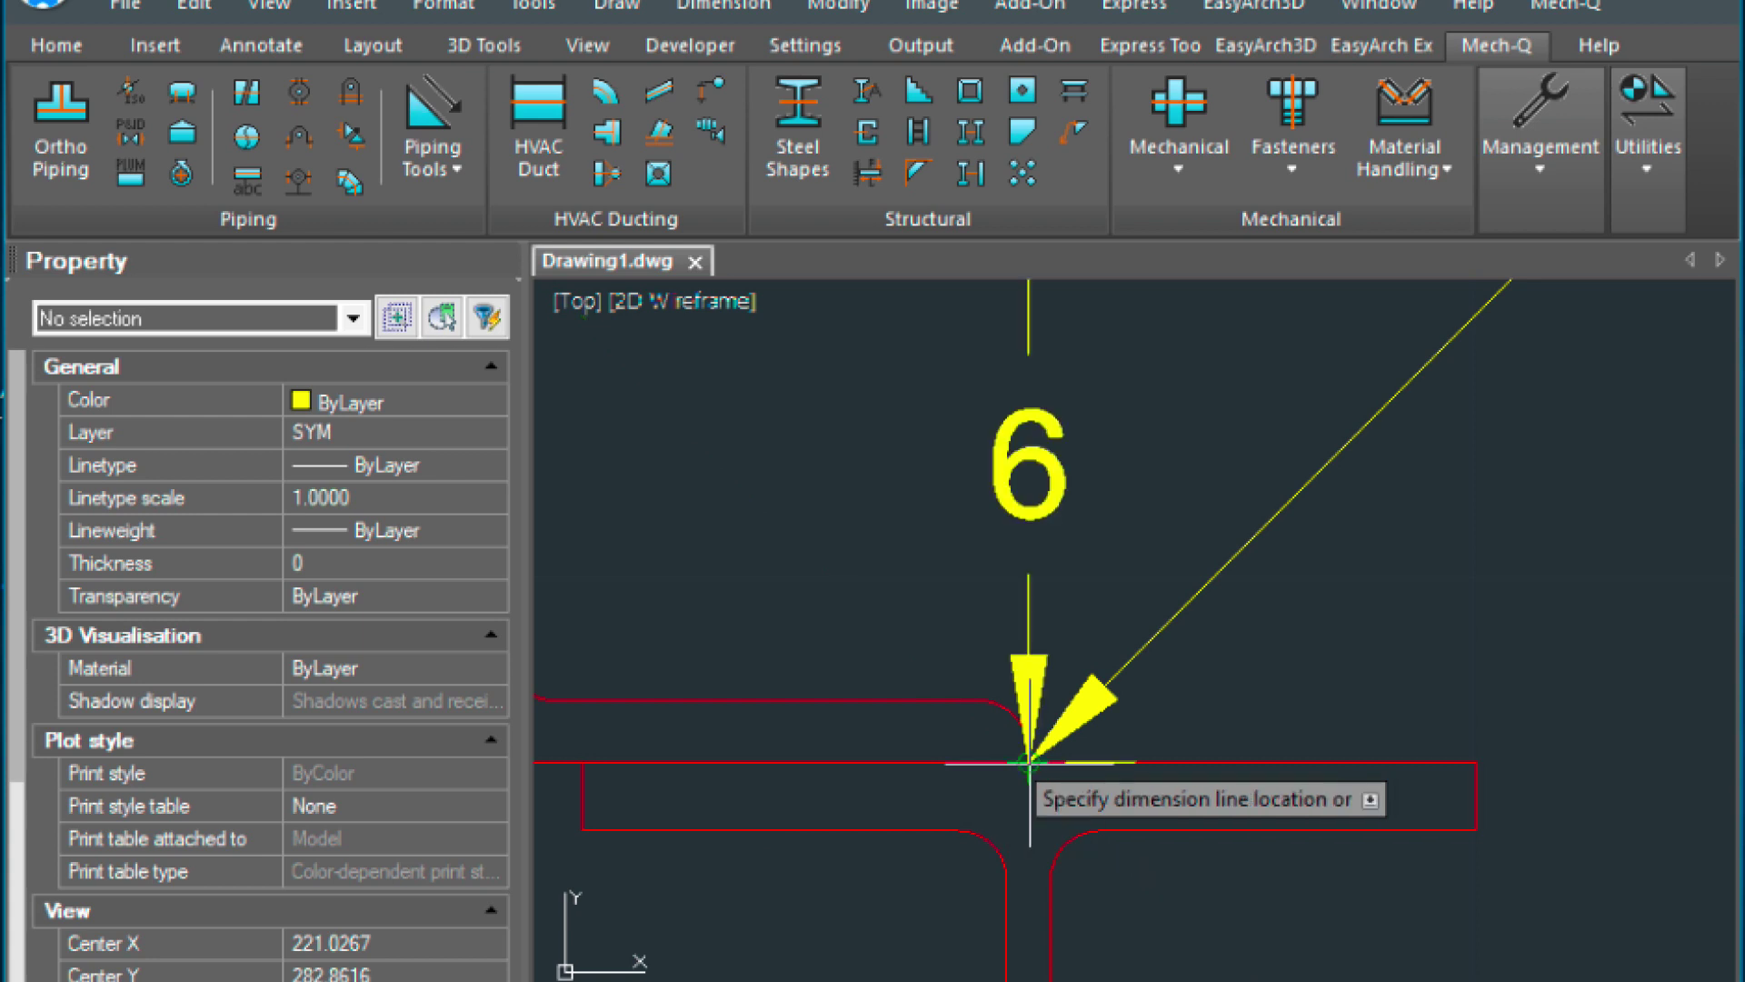
{"action": "scroll", "coordinate": [1026, 627], "scroll_direction": "down", "scroll_amount": 2}
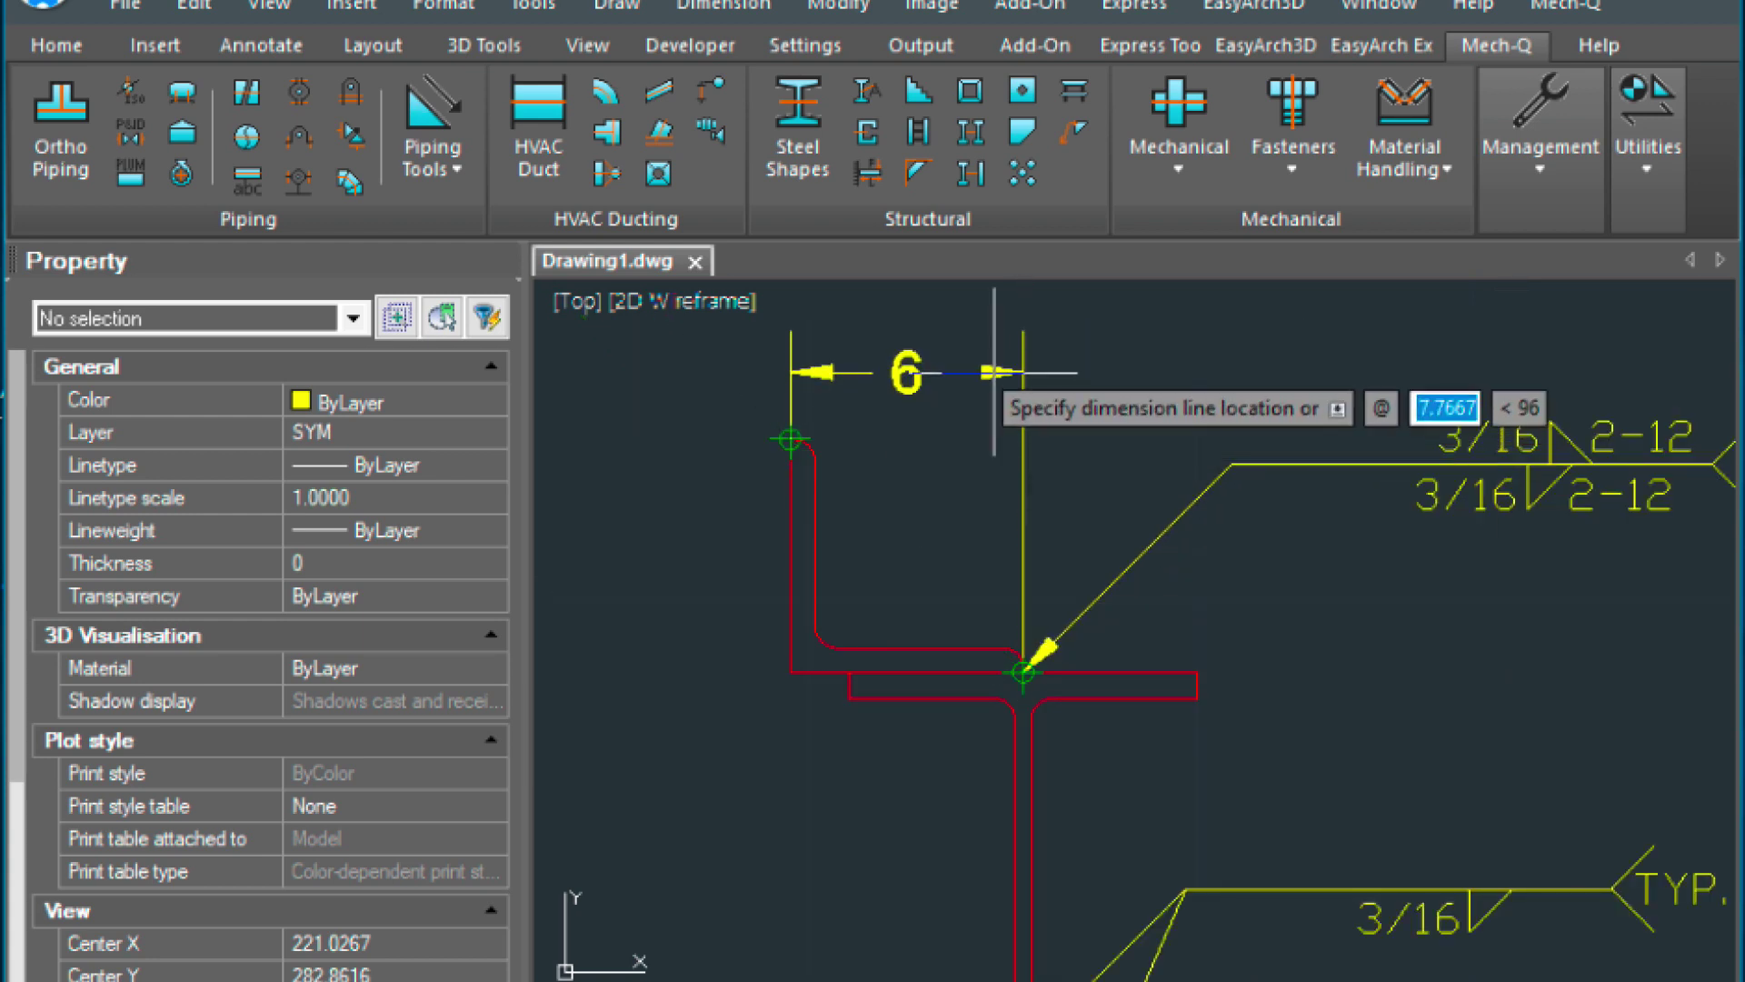
{"action": "left_click", "coordinate": [1004, 374]}
Step: Move the angle's horizontal dimension to the DIM layer and clear the selection
{"action": "scroll", "coordinate": [1018, 539], "scroll_direction": "down", "scroll_amount": 2}
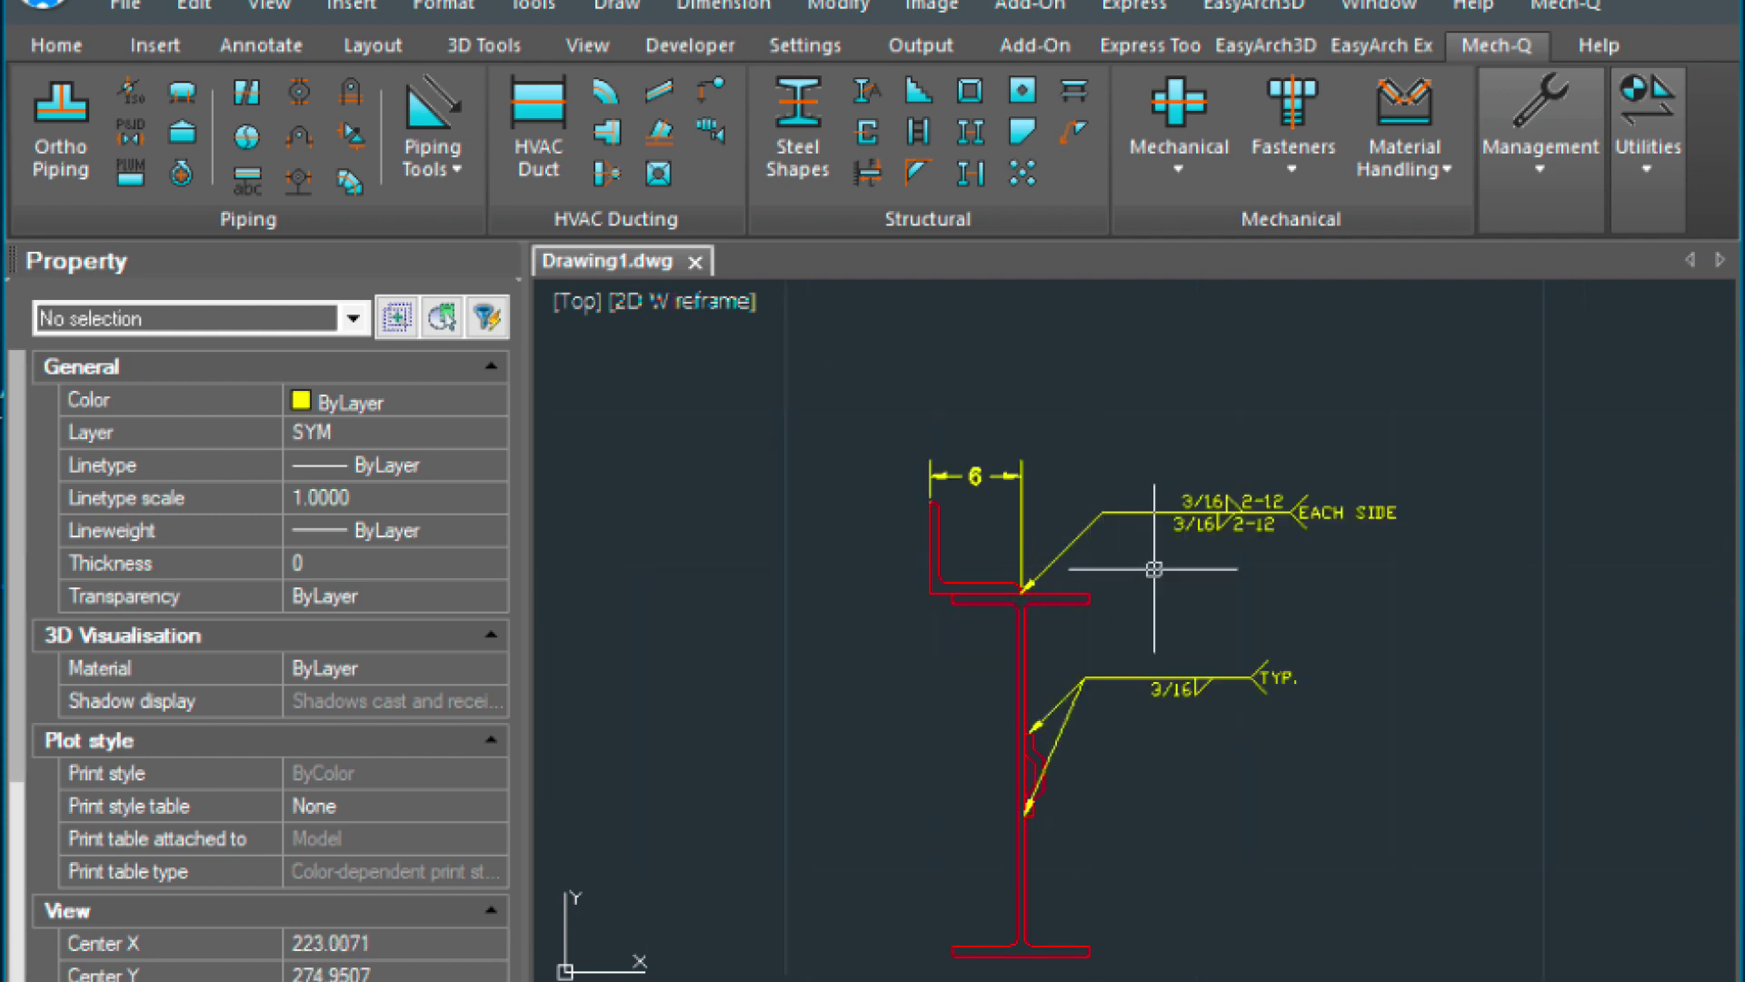
{"action": "middle_click_drag", "start_coordinate": [1154, 569], "coordinate": [1040, 585]}
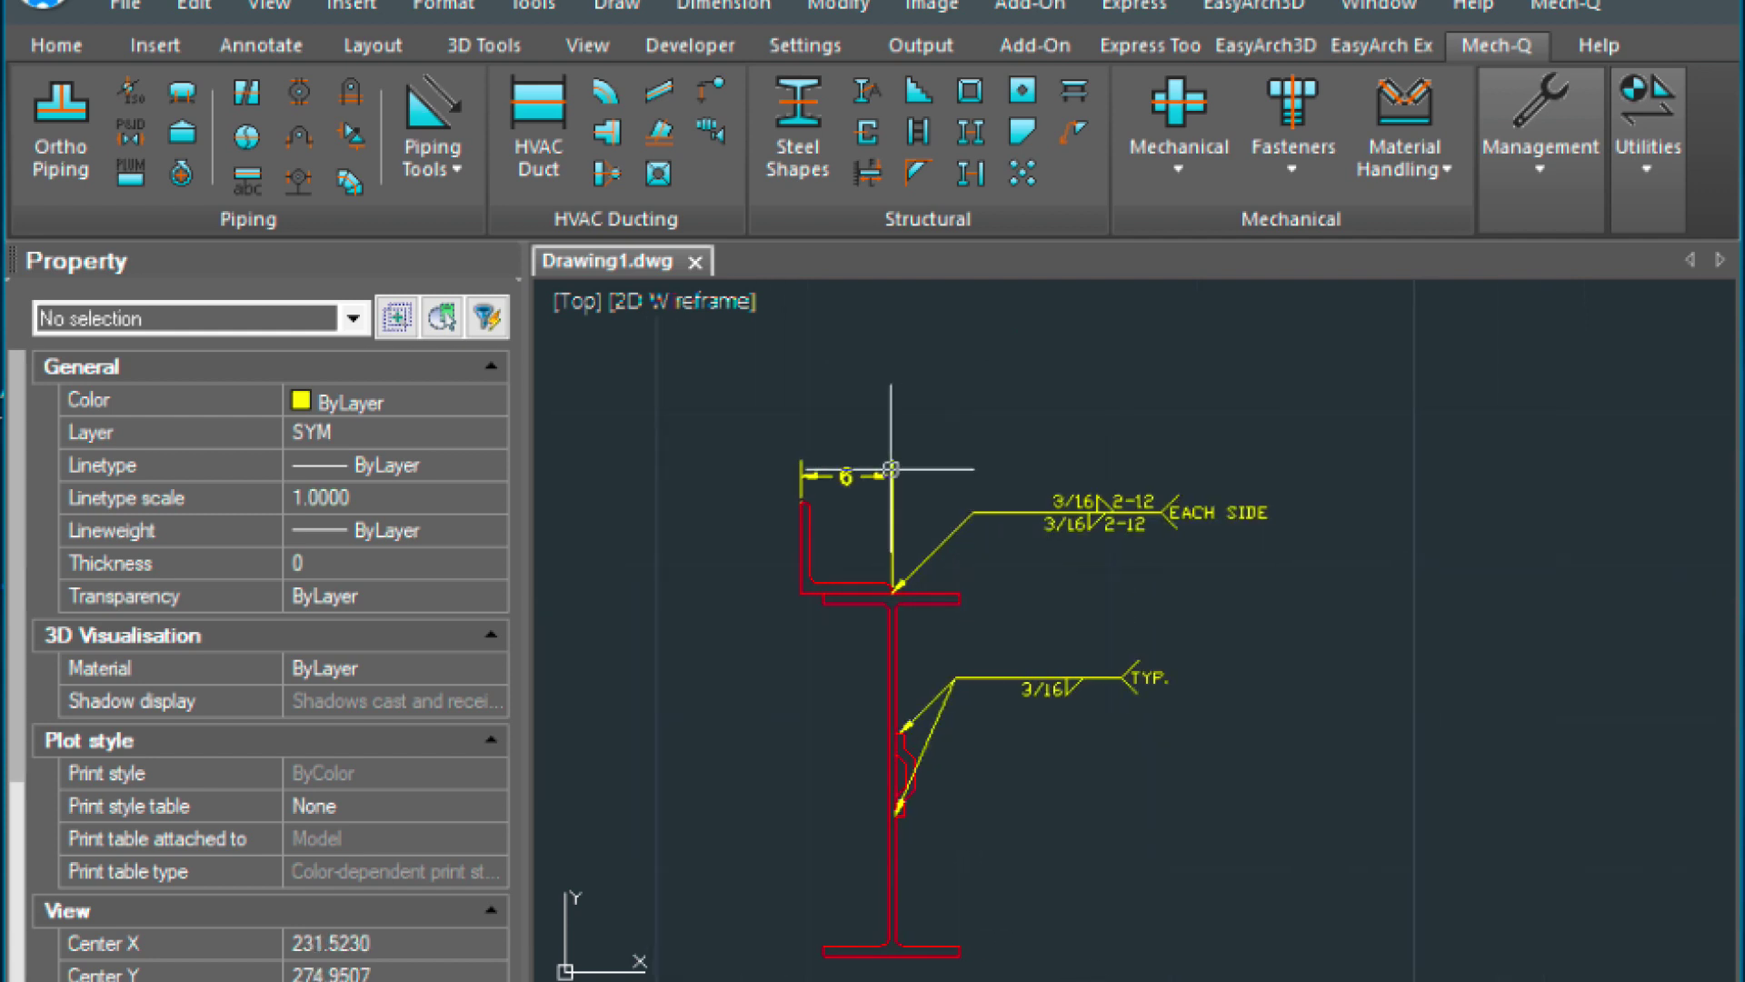
{"action": "left_click", "coordinate": [845, 475]}
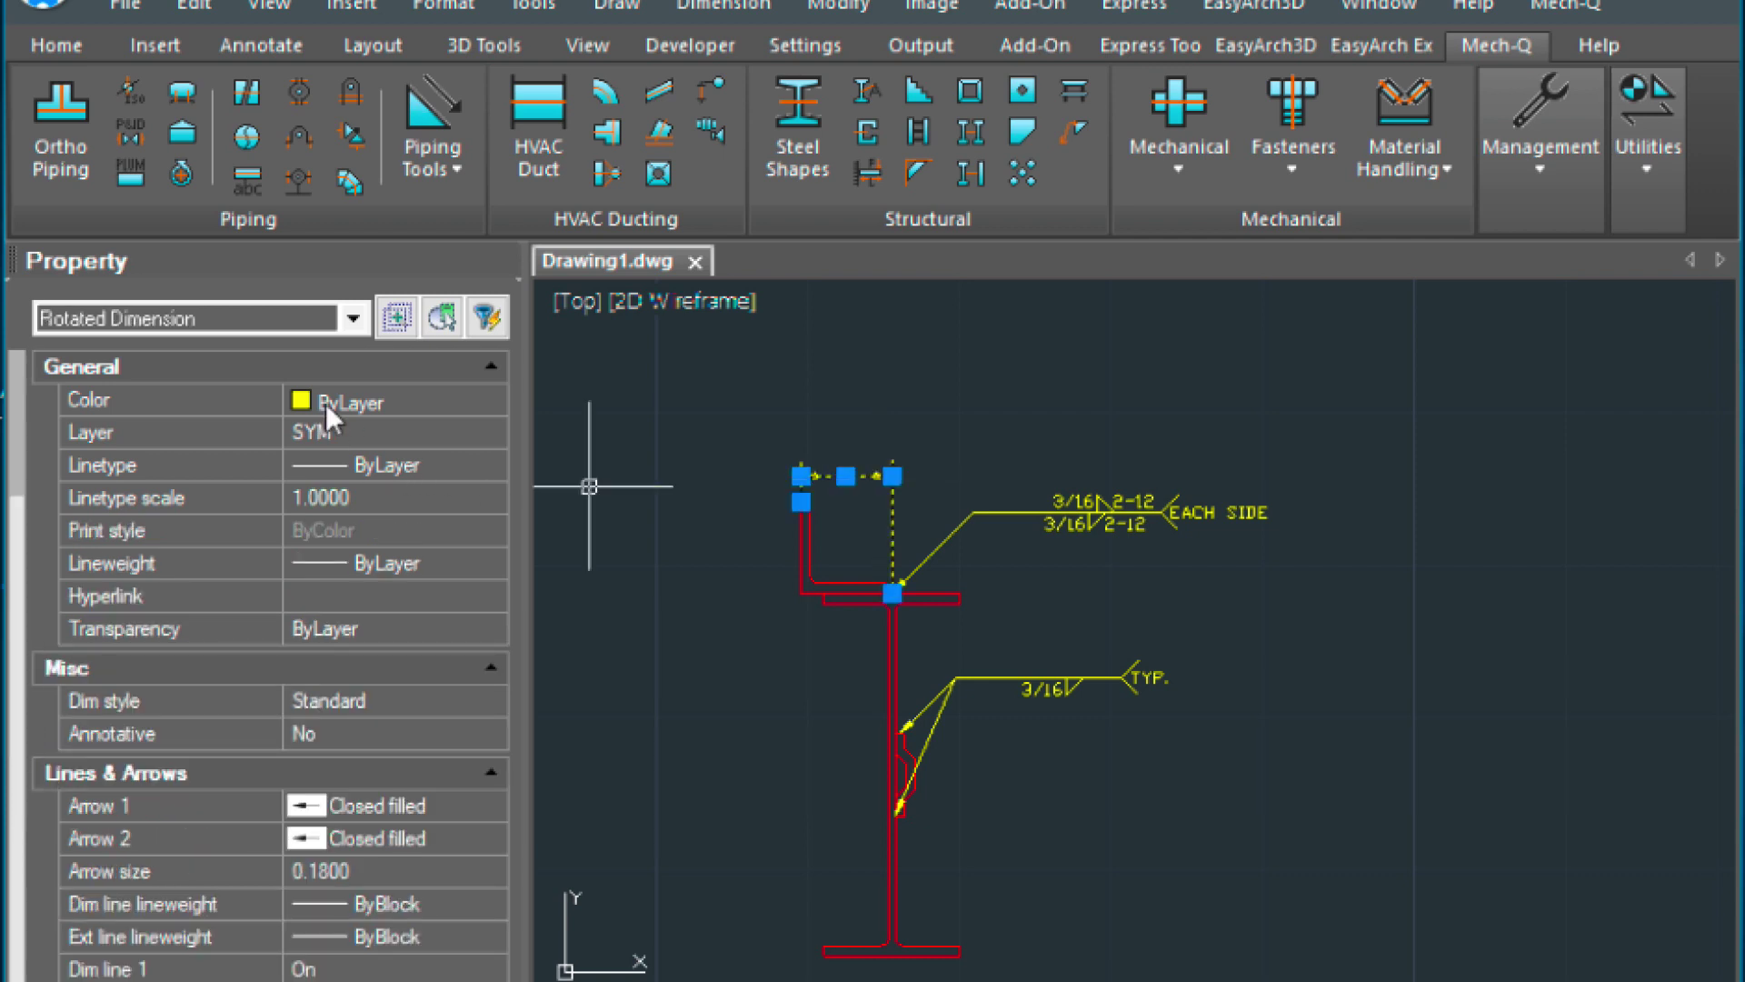
{"action": "left_click", "coordinate": [389, 420]}
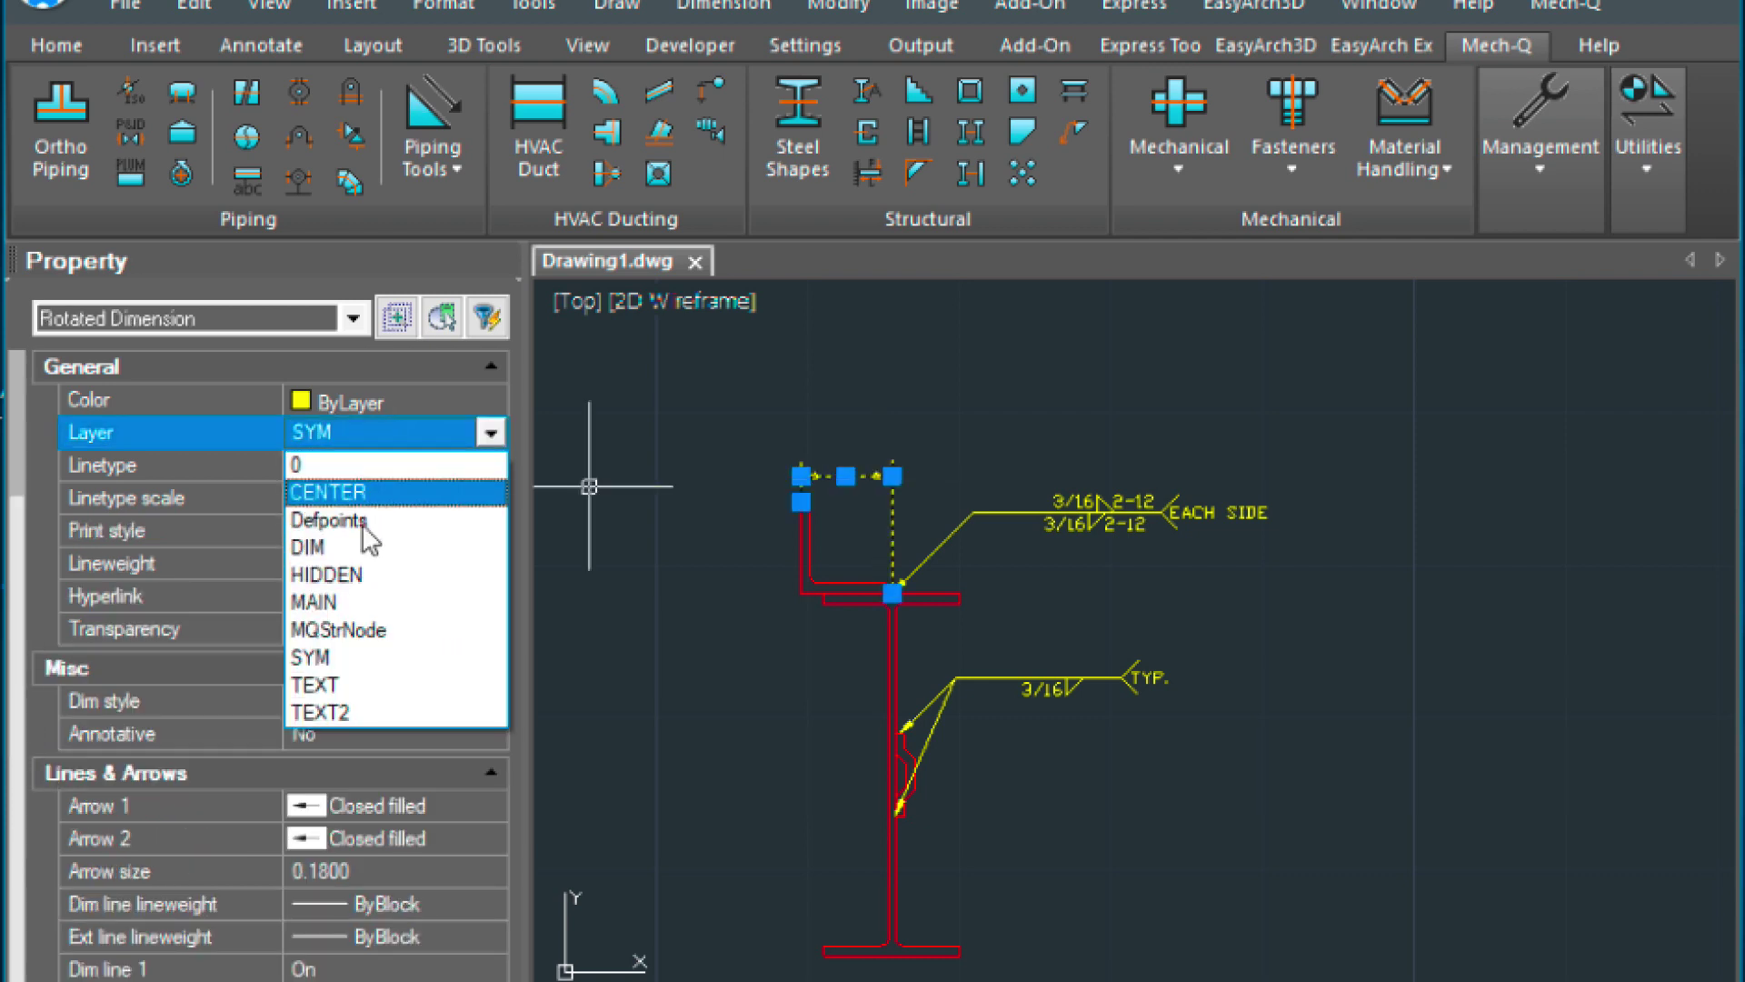
{"action": "left_click", "coordinate": [360, 549]}
{"action": "key", "text": "Escape"}
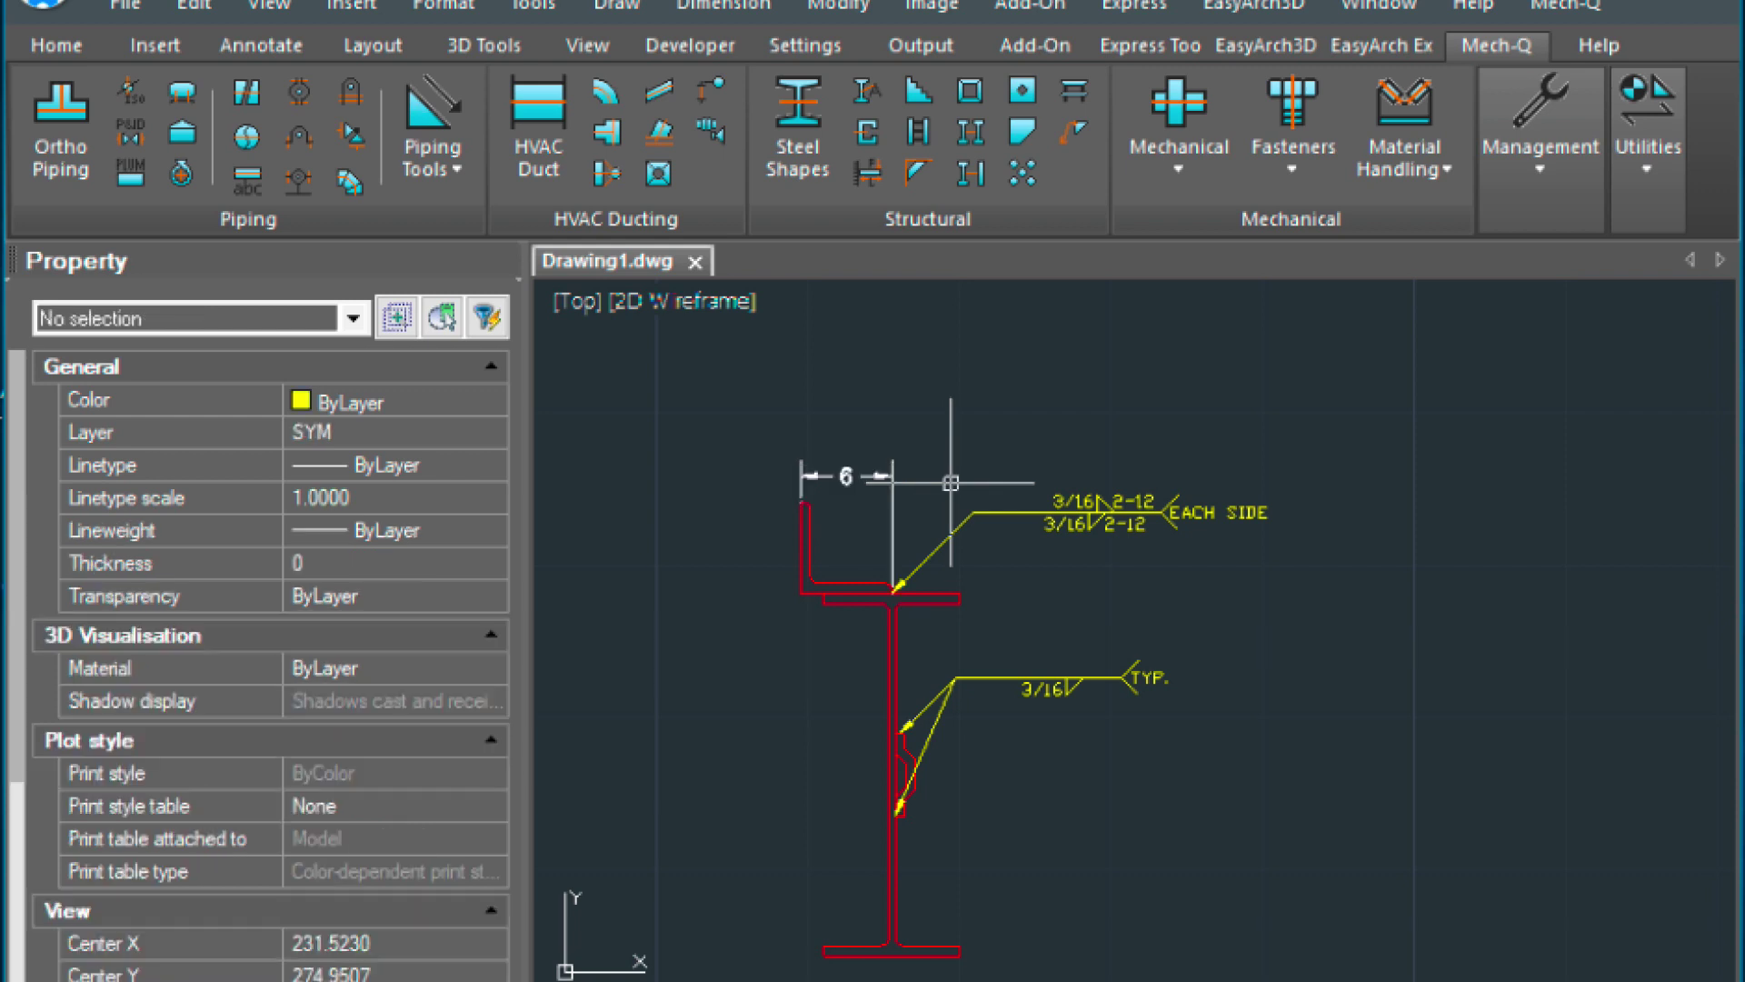